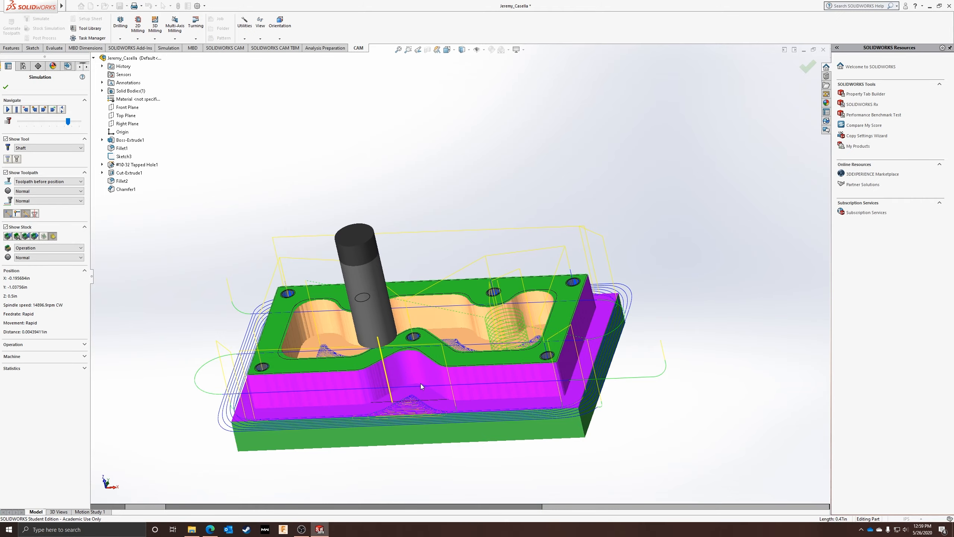
# - Inspect the simulated stock around the outer notch and its rounded corner, and close the simulation
pyautogui.scroll(5, 421, 384)
pyautogui.scroll(-8, 592, 247)
pyautogui.scroll(-5, 591, 246)
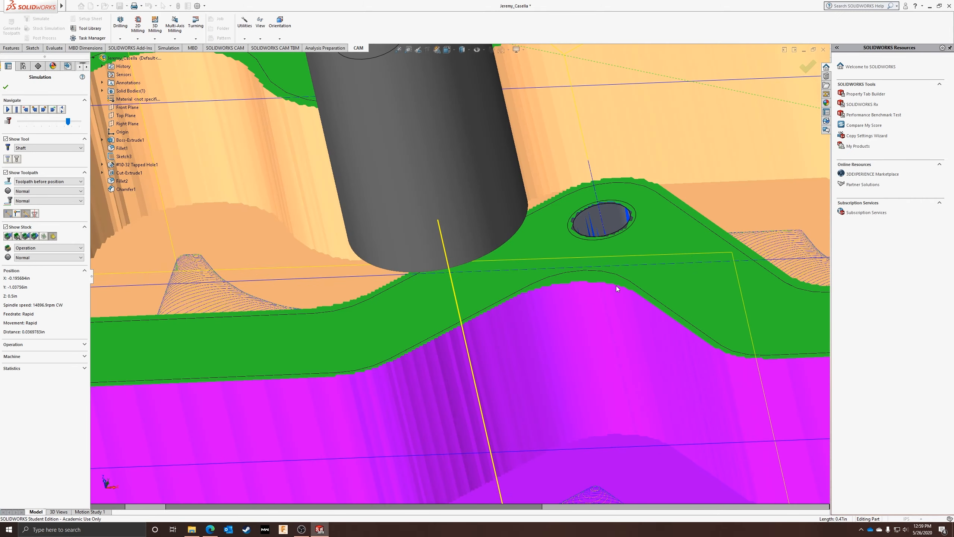
pyautogui.moveTo(616, 285); pyautogui.dragTo(593, 368, button='middle')
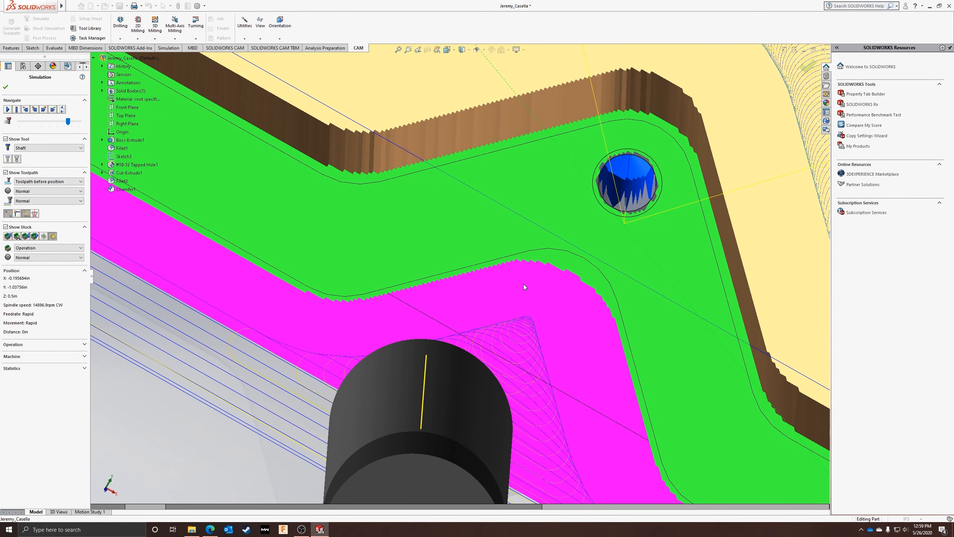
pyautogui.click(5, 88)
# - Measure the radius of the rounded inner corner face in the part's outer notch
pyautogui.moveTo(372, 320); pyautogui.dragTo(417, 252, button='middle')
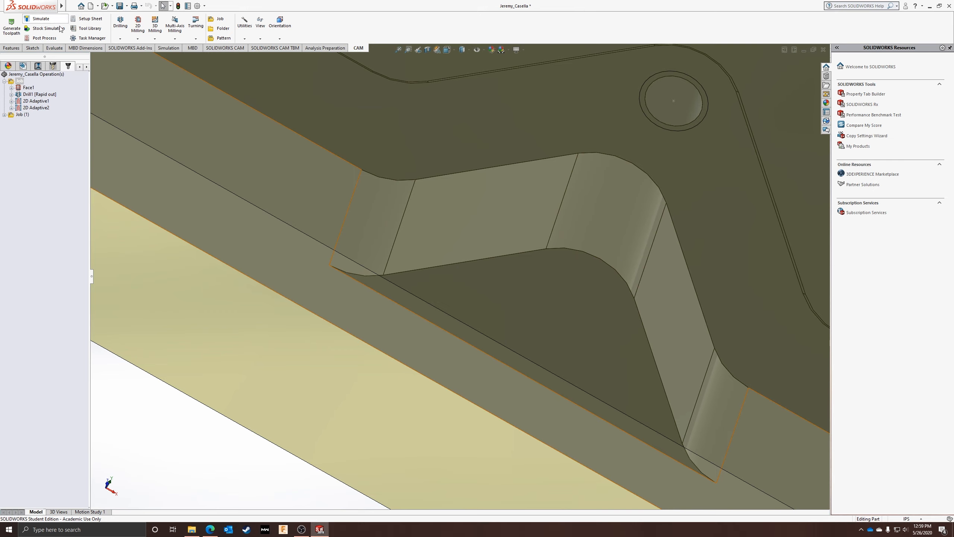
pyautogui.click(55, 48)
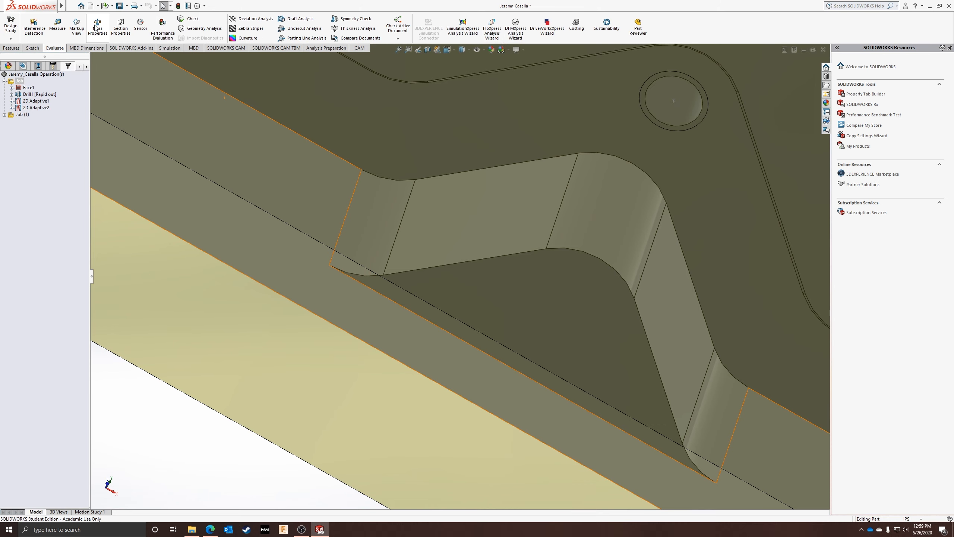
pyautogui.click(57, 25)
pyautogui.click(623, 175)
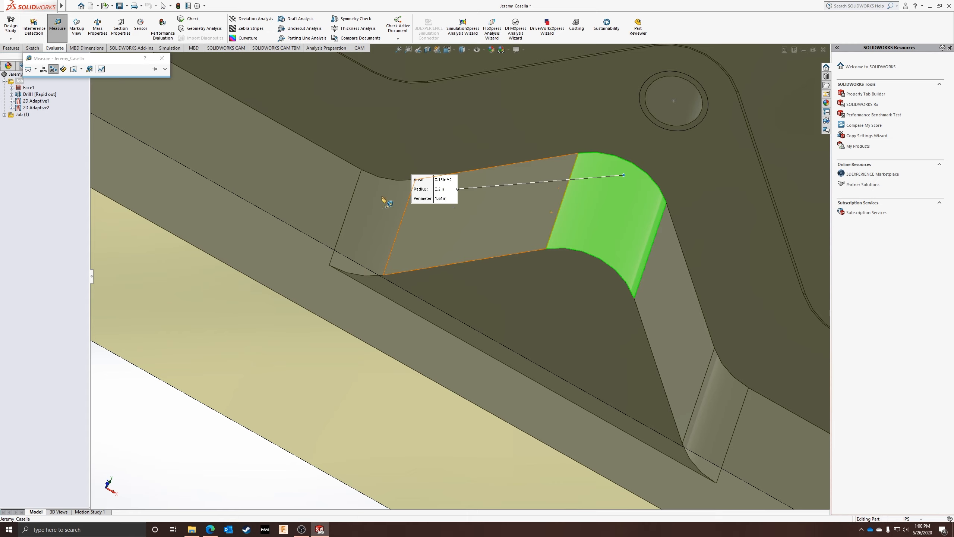
pyautogui.press('Escape')
pyautogui.press('Escape')
# - Edit the 2D Adaptive1 operation and change its tool to the #4 3/8" flat end mill
pyautogui.doubleClick(36, 101)
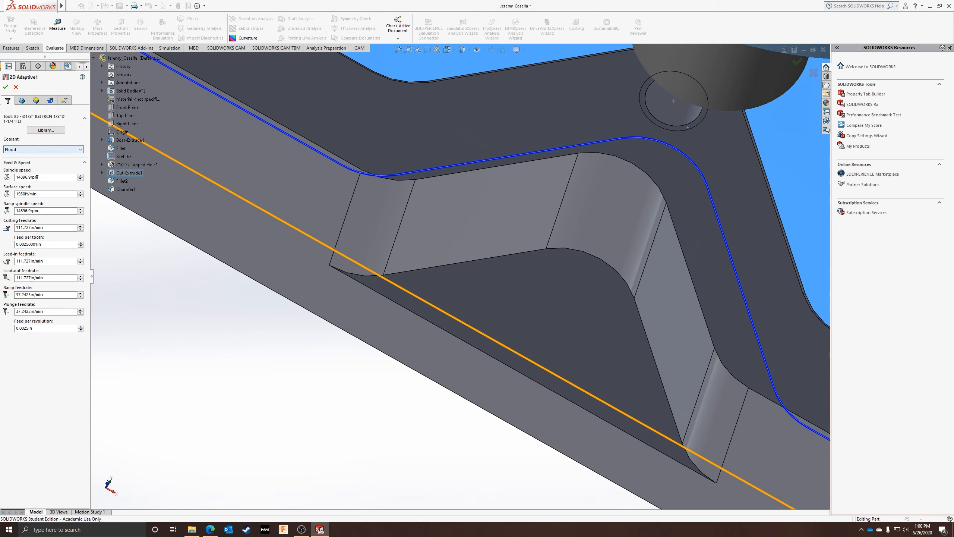
pyautogui.click(45, 129)
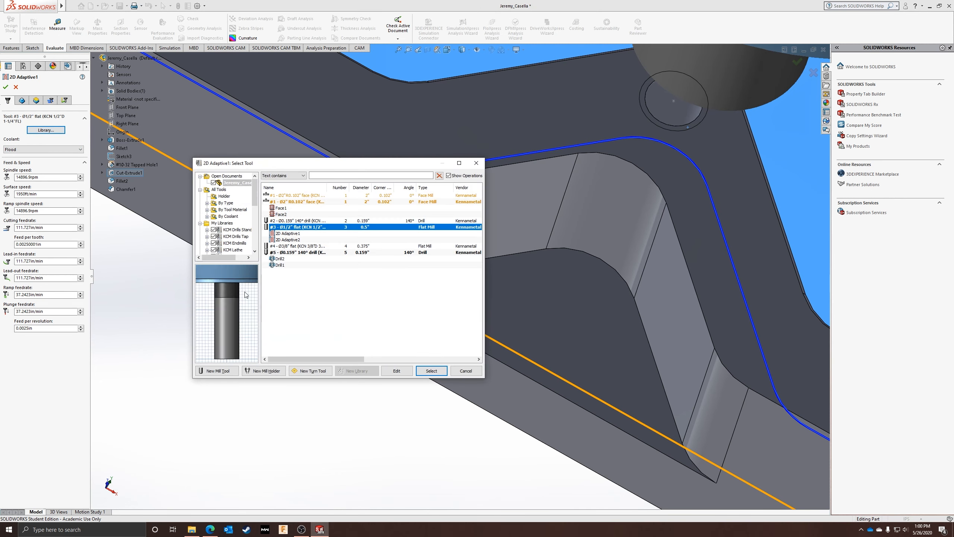
pyautogui.click(291, 246)
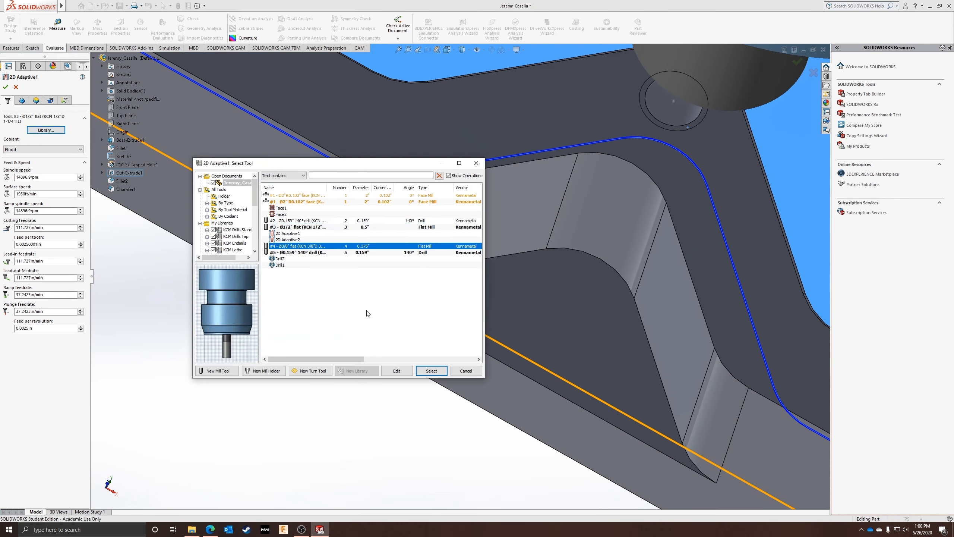
pyautogui.click(431, 370)
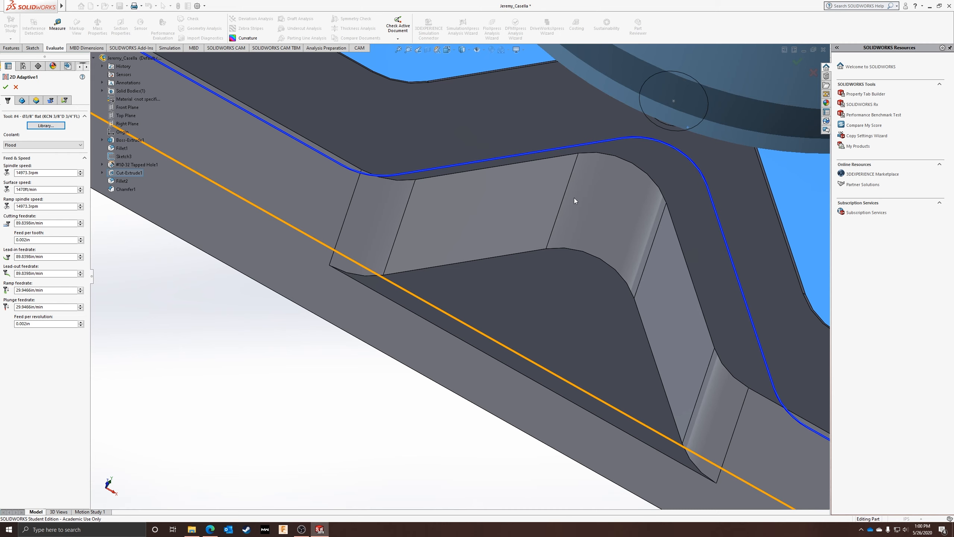
pyautogui.scroll(3, 485, 313)
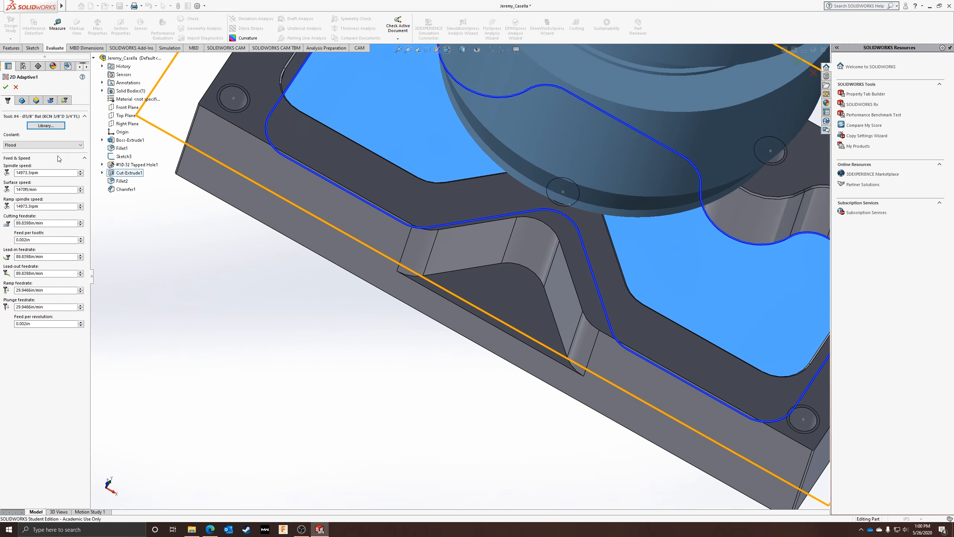
# - Set the 2D Adaptive1 optimal load to .07*(3/8), giving 0.02625 in
pyautogui.click(27, 100)
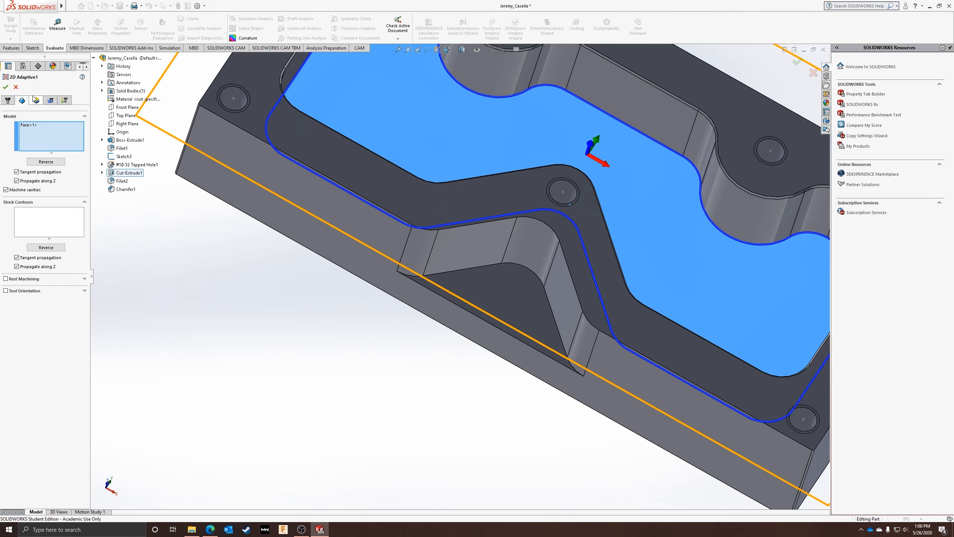
pyautogui.click(50, 100)
pyautogui.click(45, 133)
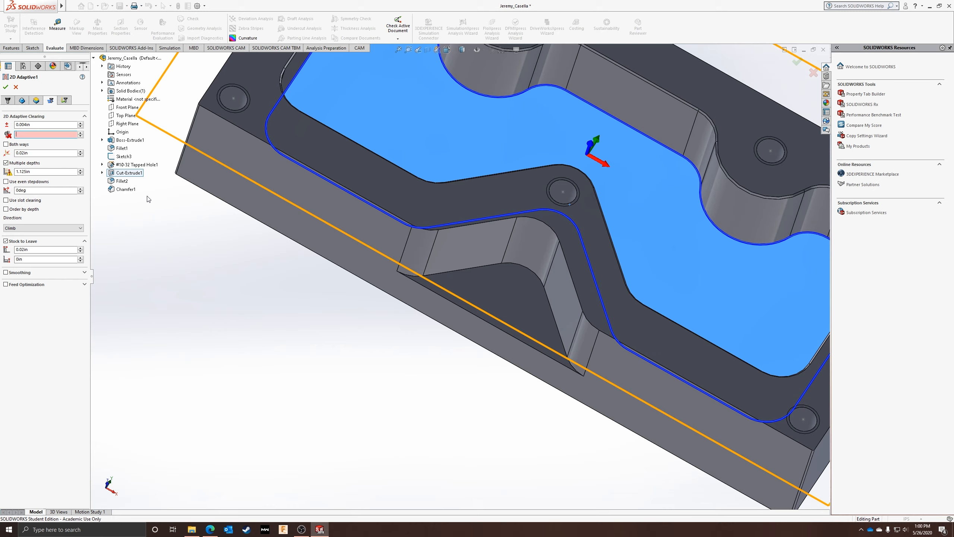
pyautogui.write('*(3/8)')
# - Set 2D Adaptive1's maximum stepdown to 0.675 in and its minimum cutting radius to 0.015 in, and accept the operation
pyautogui.click(47, 172)
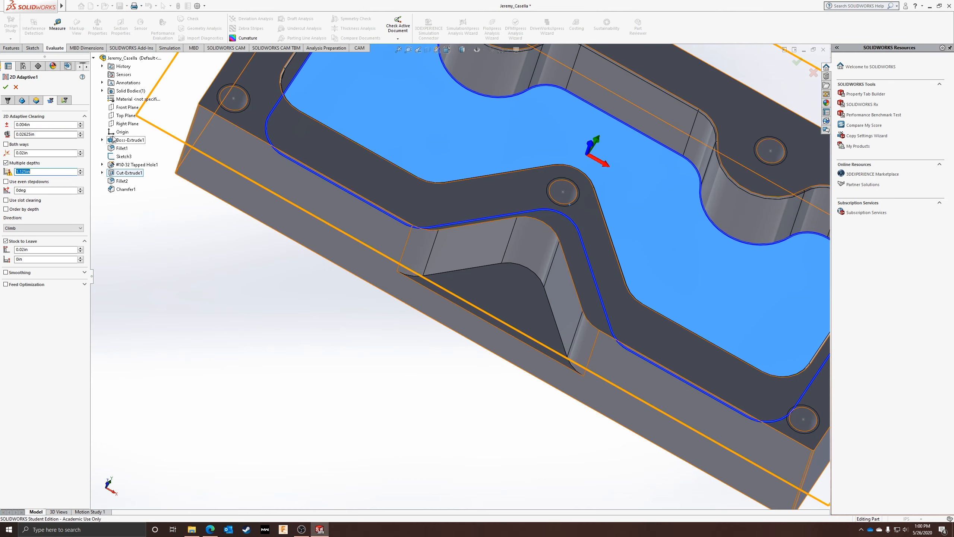
pyautogui.click(12, 100)
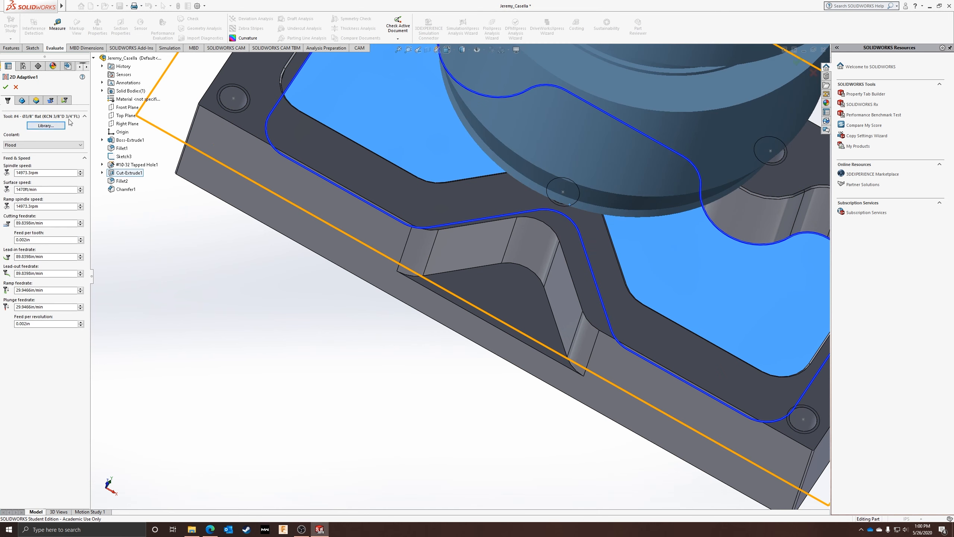
pyautogui.click(50, 101)
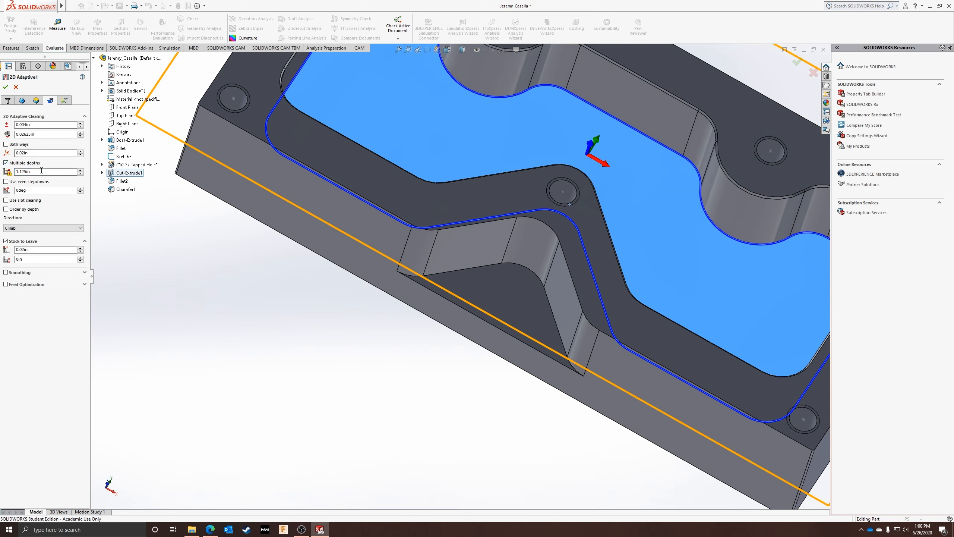
pyautogui.write('.9')
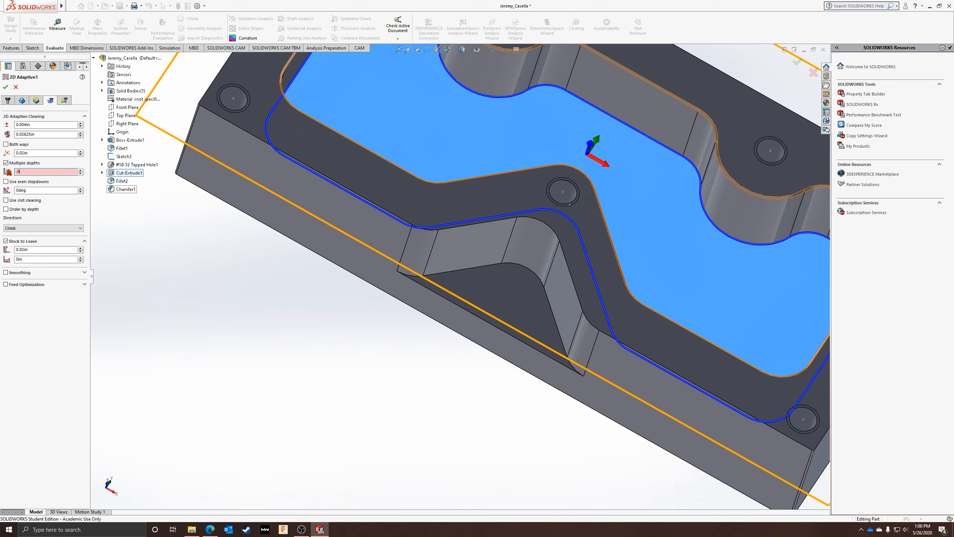
pyautogui.write('".75')
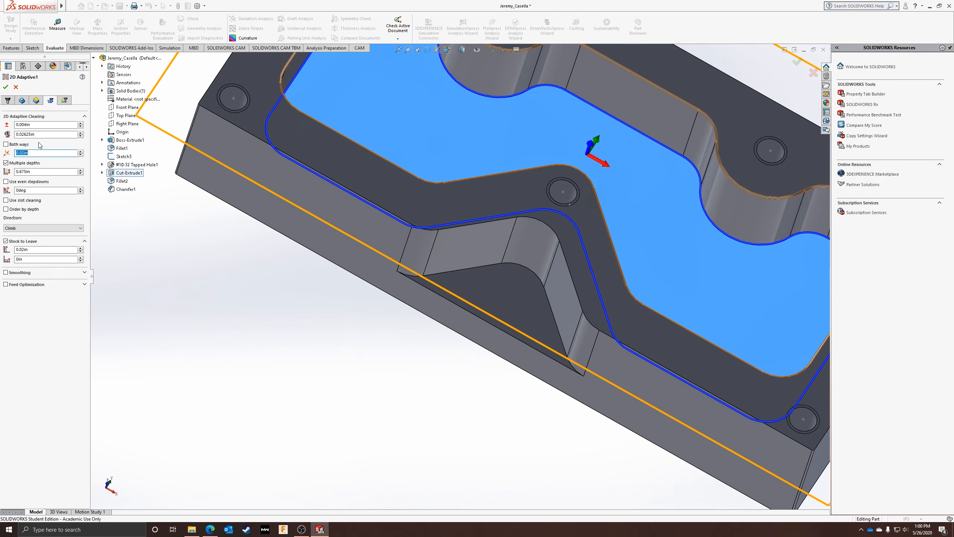
pyautogui.write('.015')
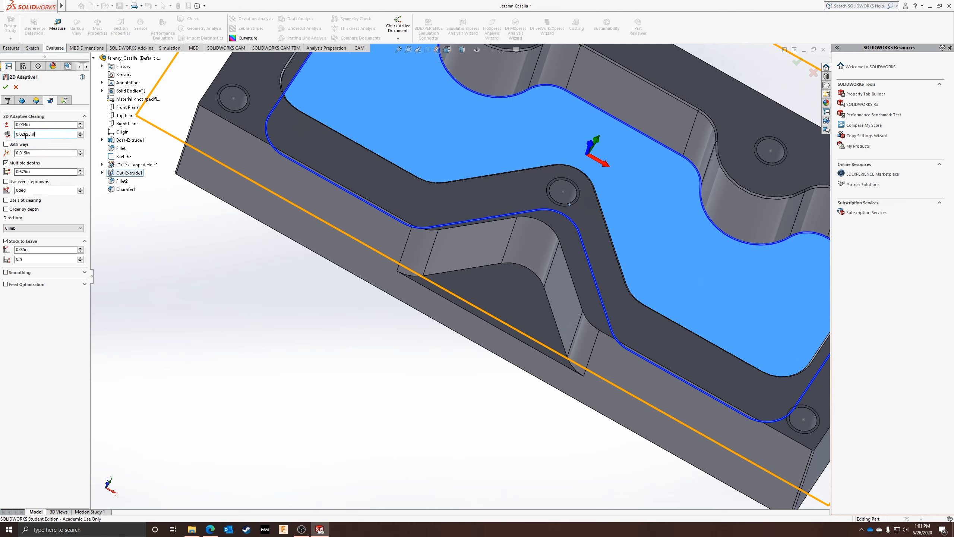
pyautogui.click(7, 100)
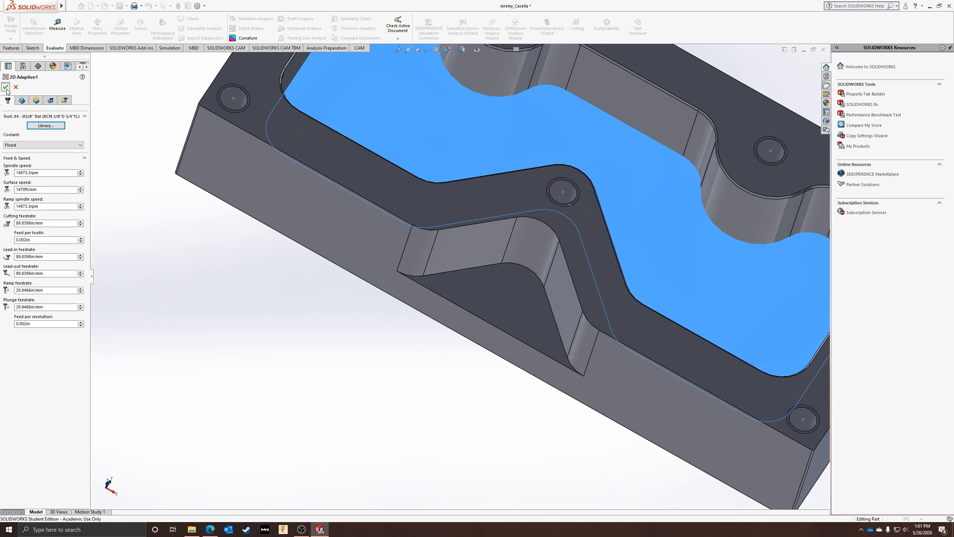
pyautogui.click(6, 88)
# - Edit the 2D Adaptive2 operation and change its tool to the #4 3/8" flat end mill
pyautogui.doubleClick(36, 108)
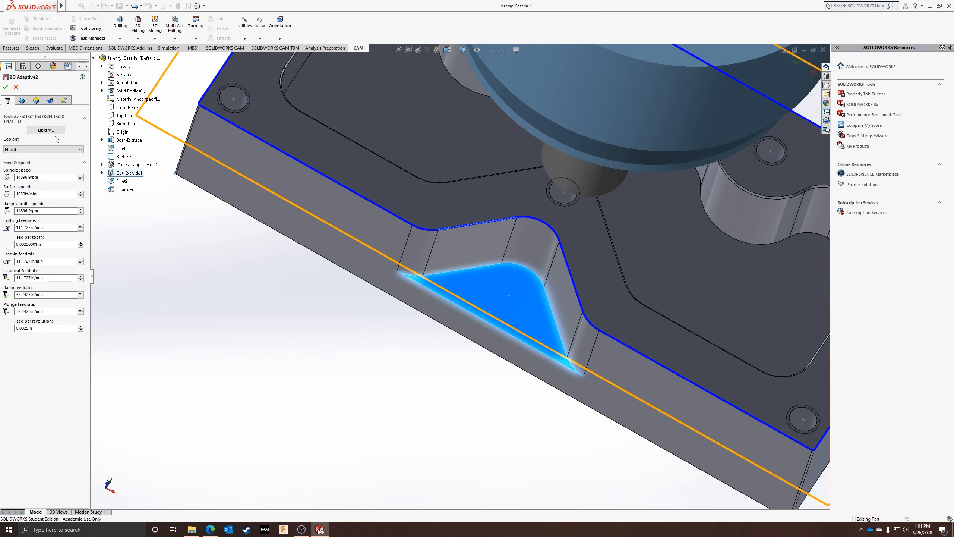
pyautogui.click(46, 130)
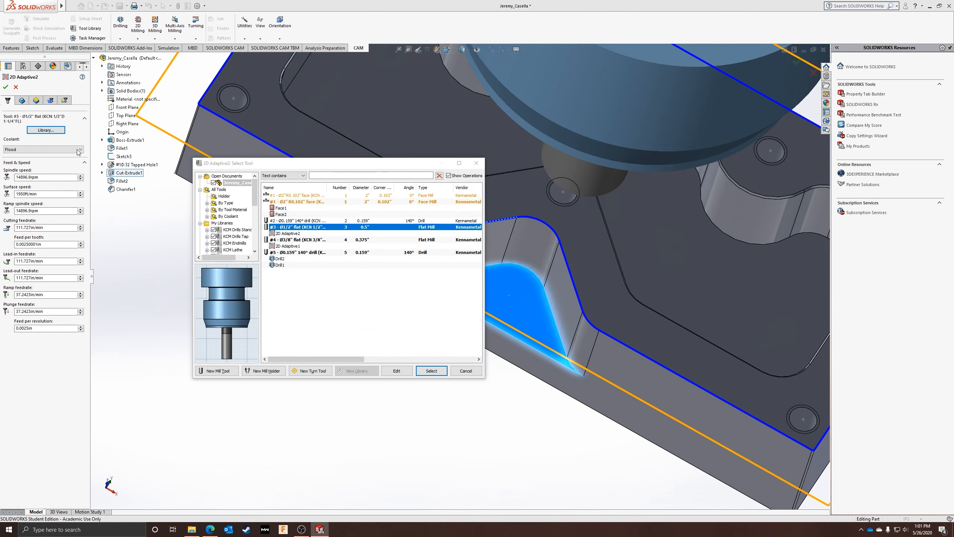
pyautogui.click(292, 240)
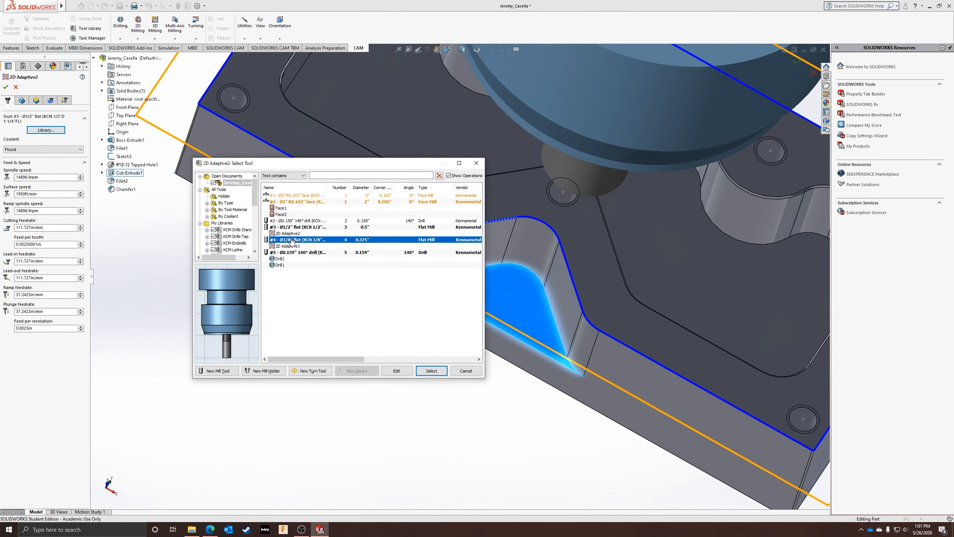
pyautogui.click(431, 371)
# - Check the geometry and heights of 2D Adaptive2 and set its optimal load to .07*(3/8) in
pyautogui.click(29, 100)
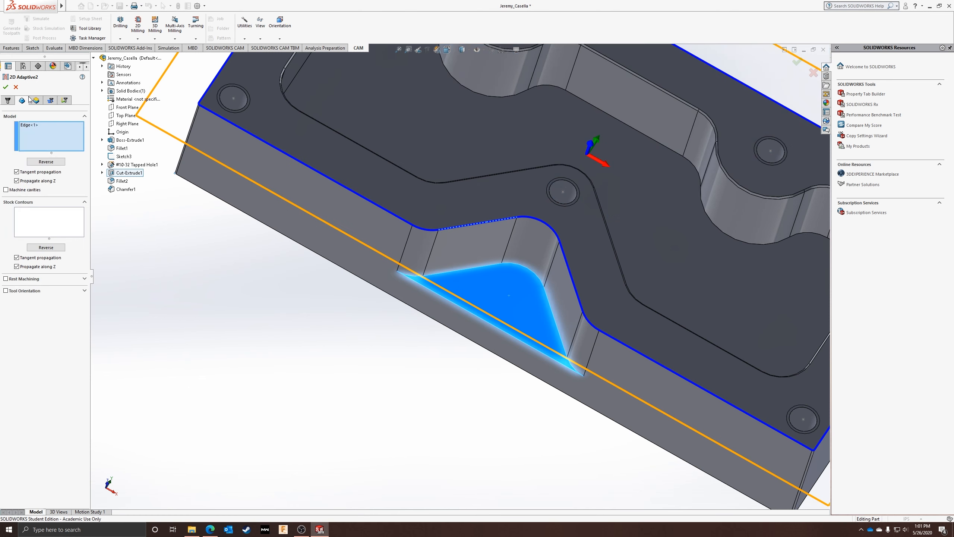
pyautogui.click(40, 101)
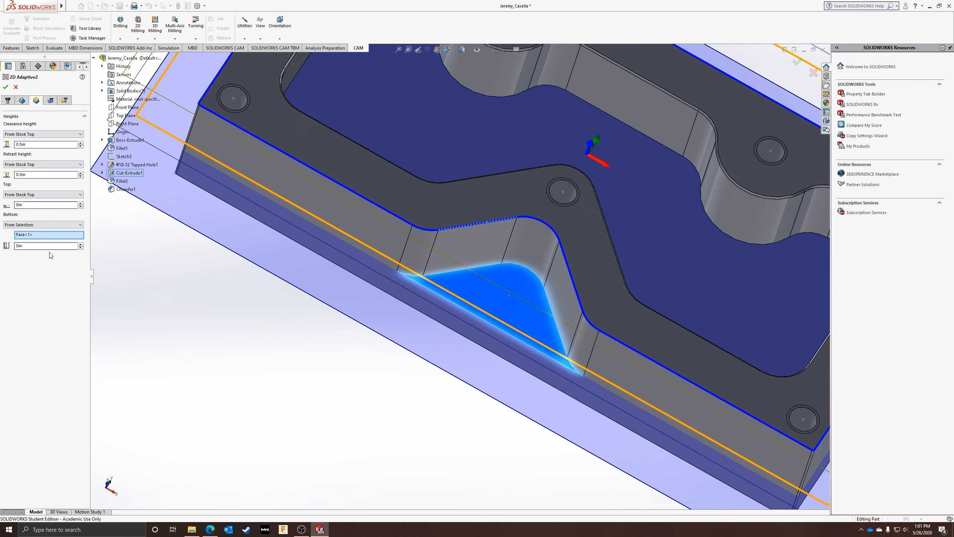
pyautogui.click(51, 100)
pyautogui.doubleClick(45, 135)
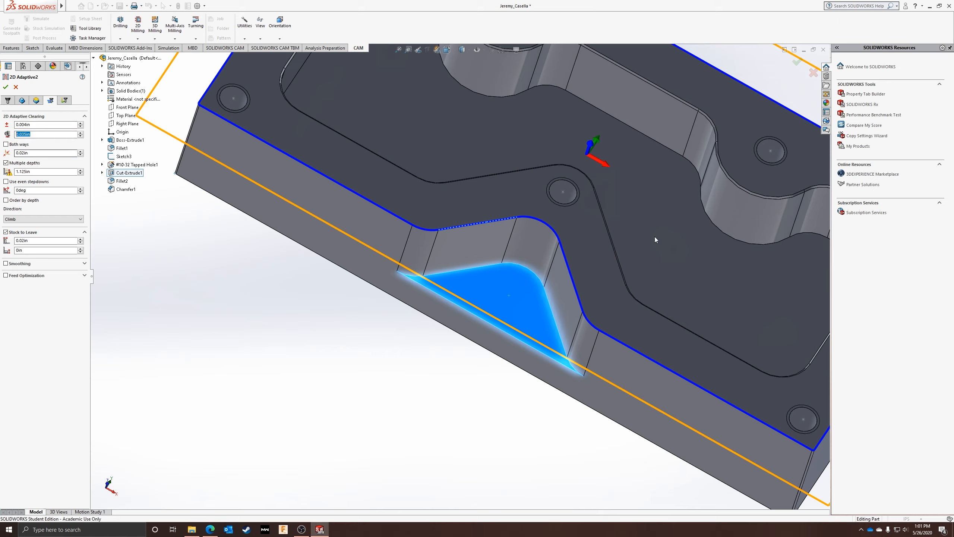
pyautogui.write('.07*(3/8')
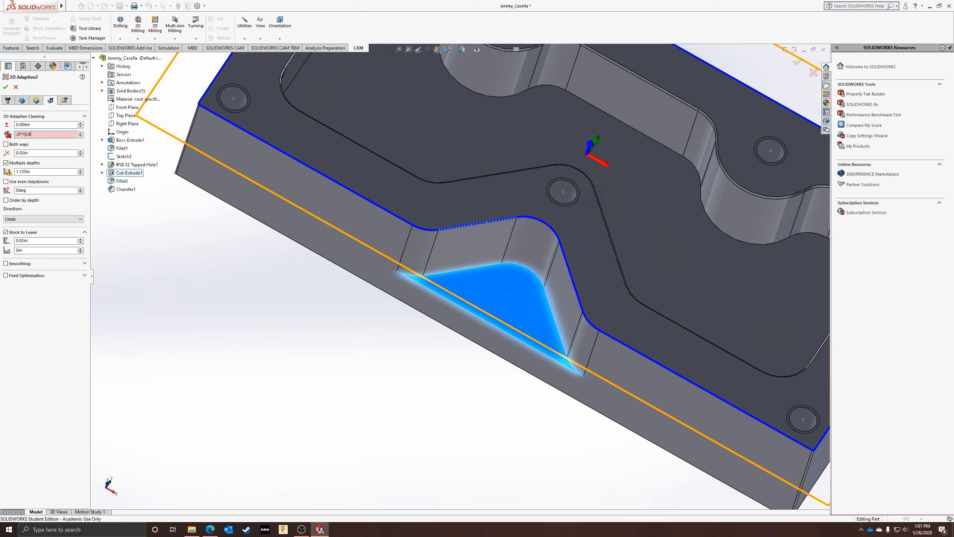
pyautogui.write(')')
pyautogui.press('Tab')
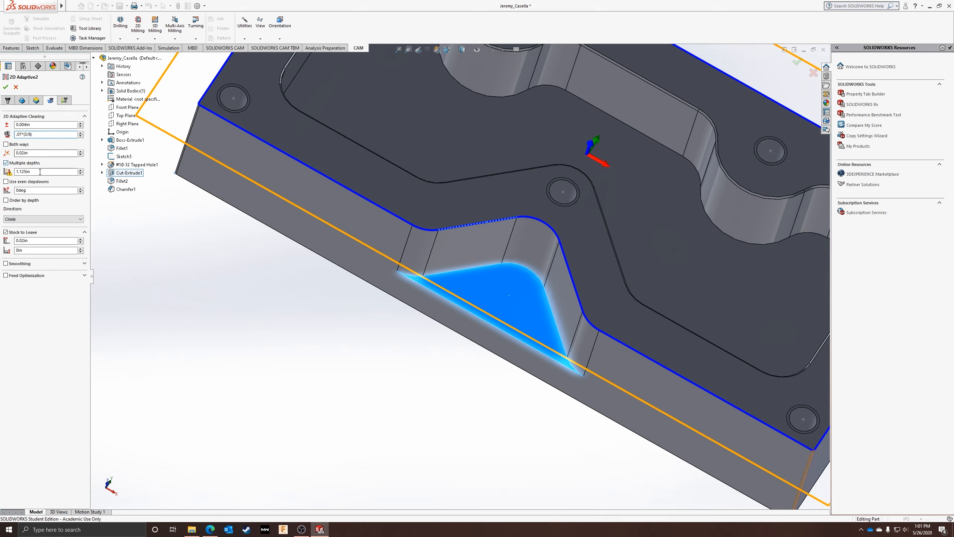
# - Set 2D Adaptive2's maximum stepdown to .9*.75 in and its minimum cutting radius to .015 in, and accept the operation
pyautogui.press('Tab')
pyautogui.write('.9*')
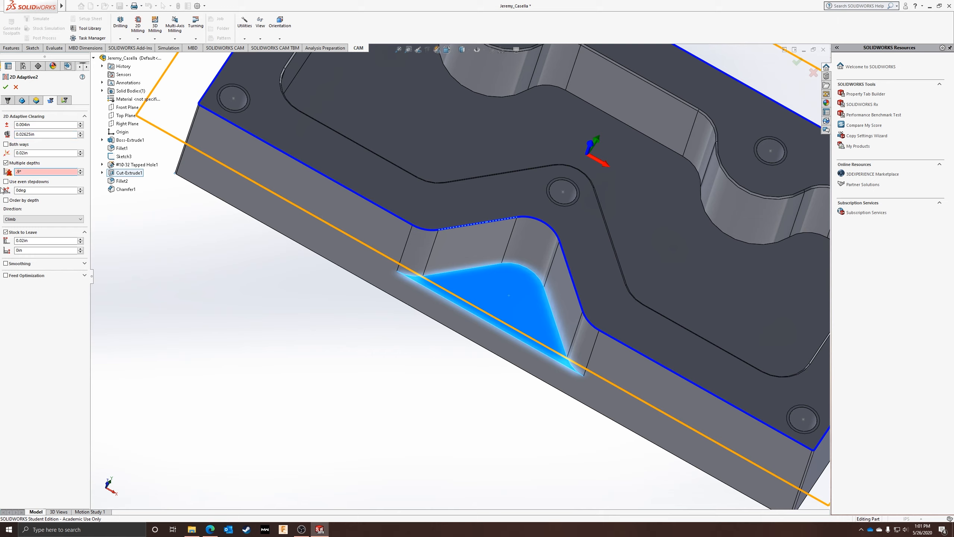
pyautogui.press('BackSpace')
pyautogui.write('*.75')
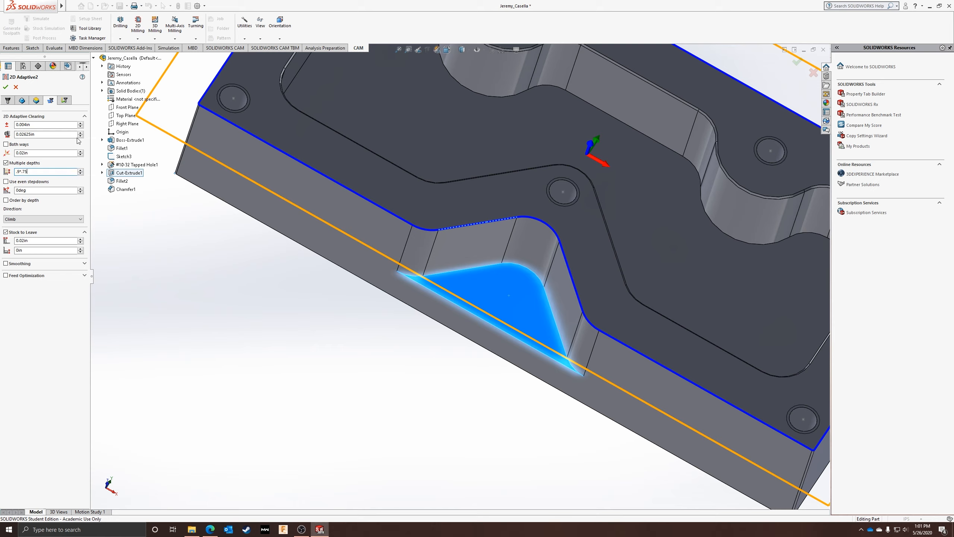
pyautogui.click(44, 153)
pyautogui.write('.015')
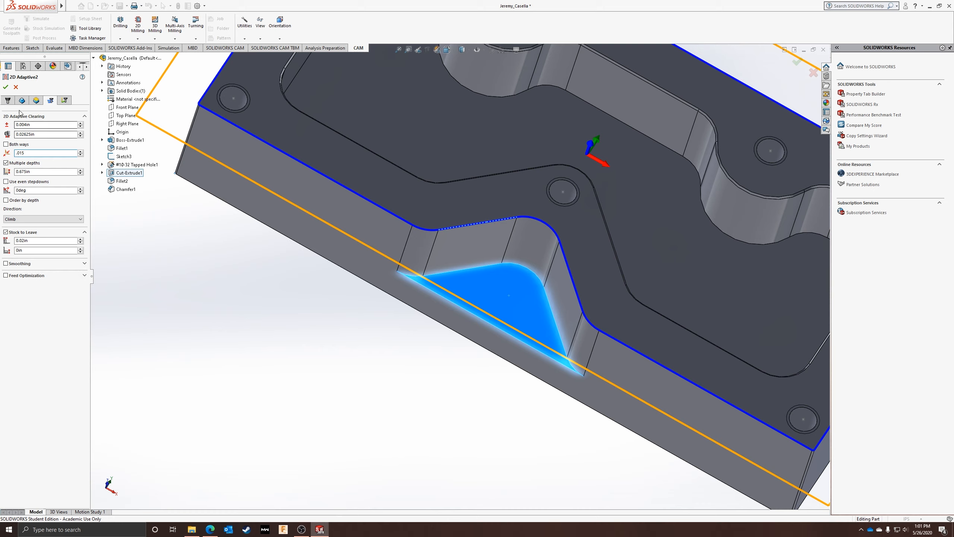
pyautogui.click(61, 100)
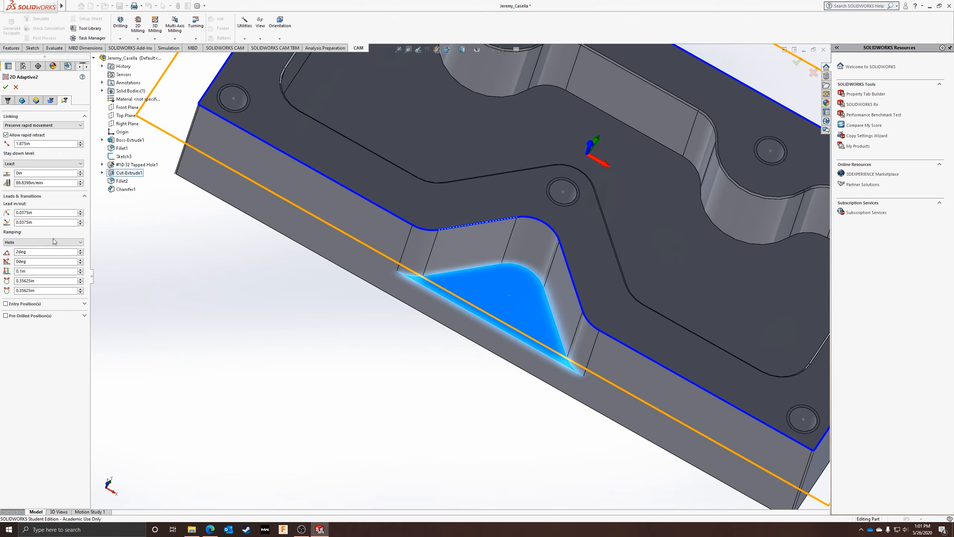
pyautogui.click(5, 87)
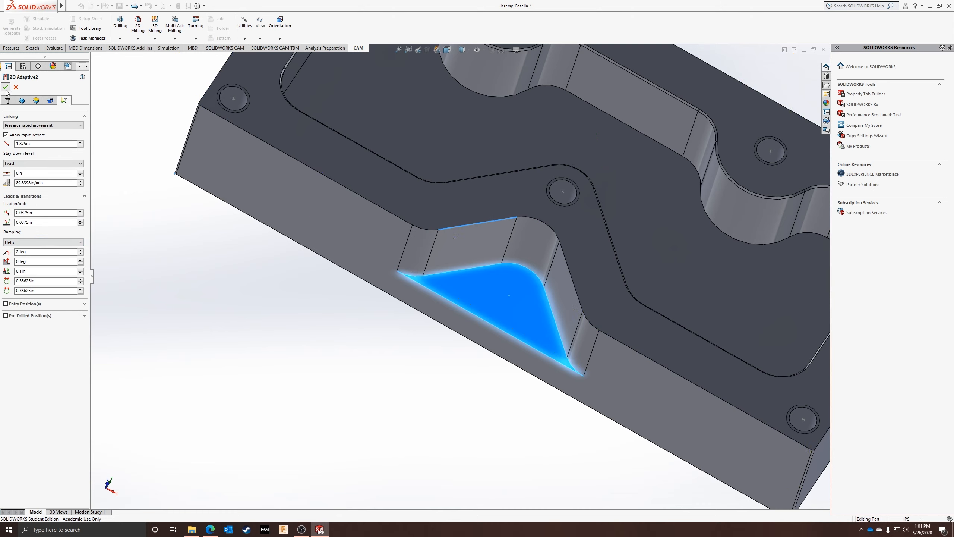
# - Fit the whole part in view and review the regenerated pocket toolpath and the first job's stock
pyautogui.press('f')
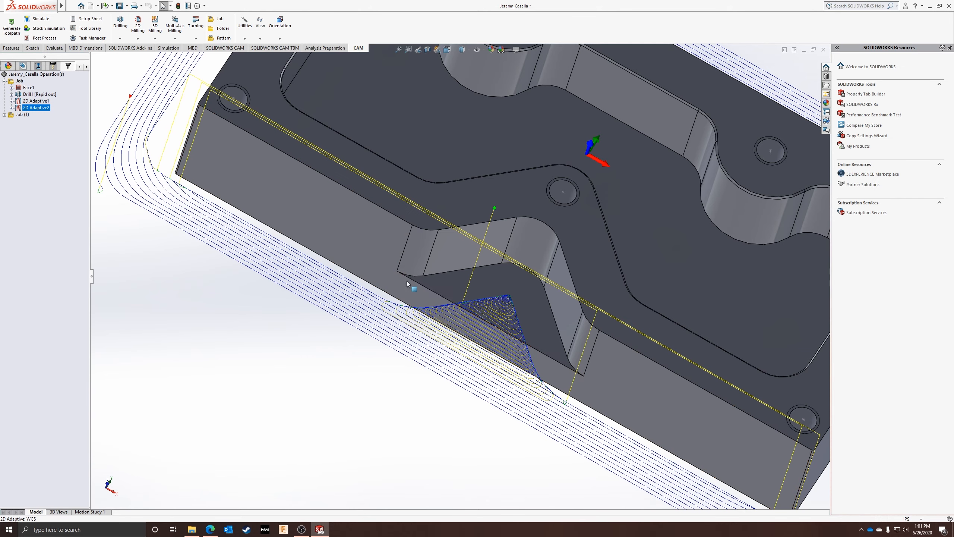
pyautogui.click(35, 100)
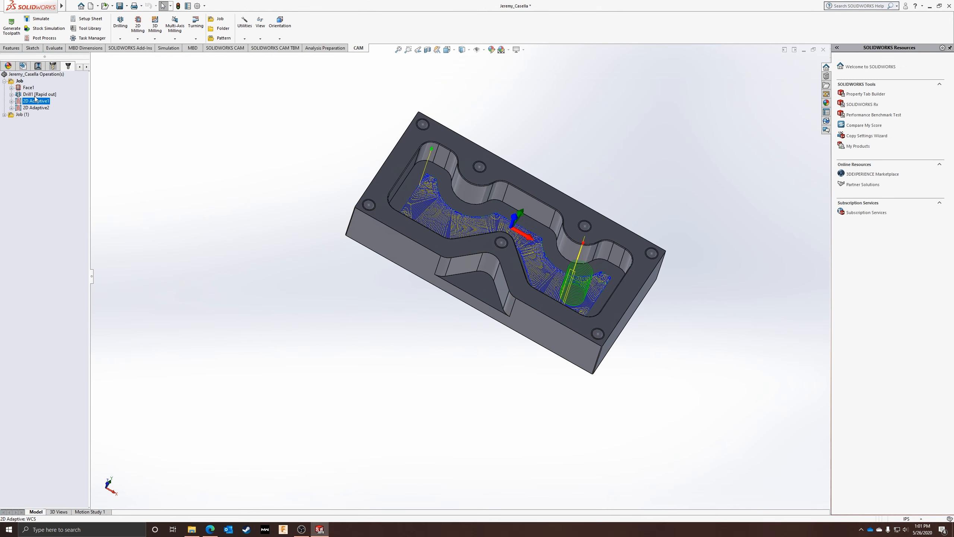
pyautogui.click(16, 81)
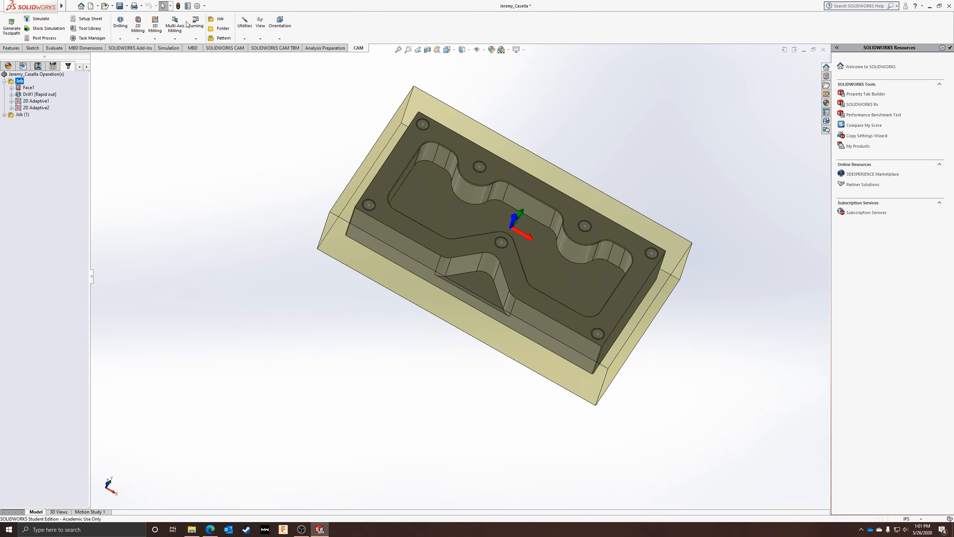
# - Simulate all toolpaths of the first job with the stock display turned on
pyautogui.click(41, 18)
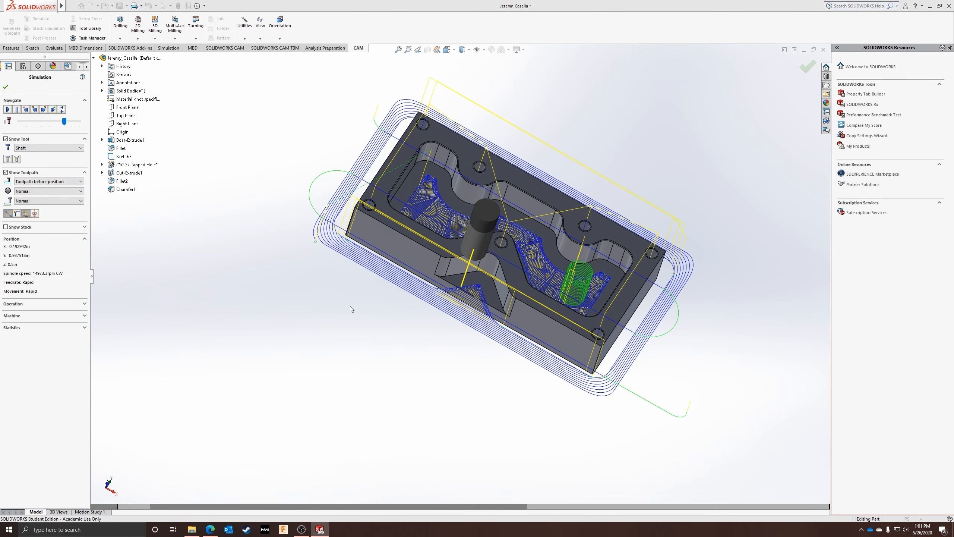
pyautogui.click(5, 87)
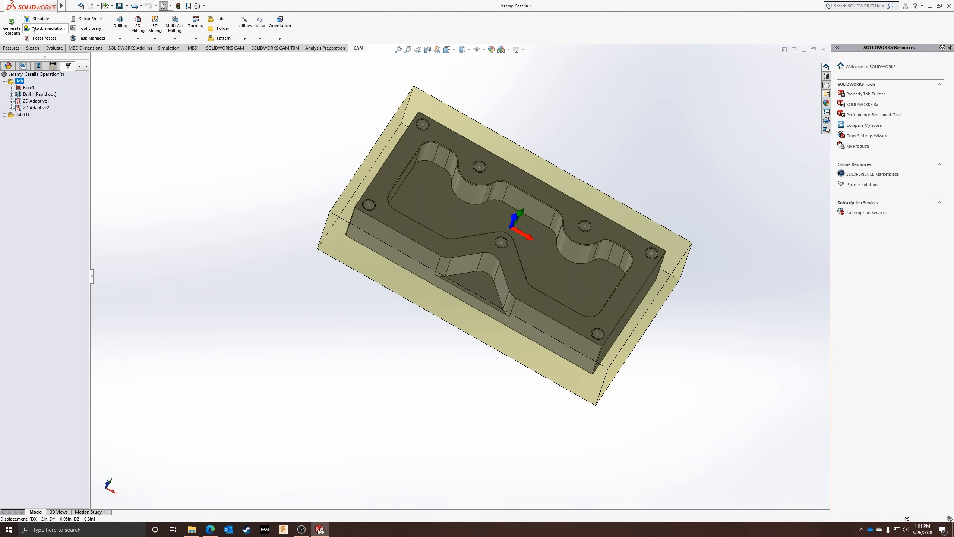
pyautogui.click(7, 110)
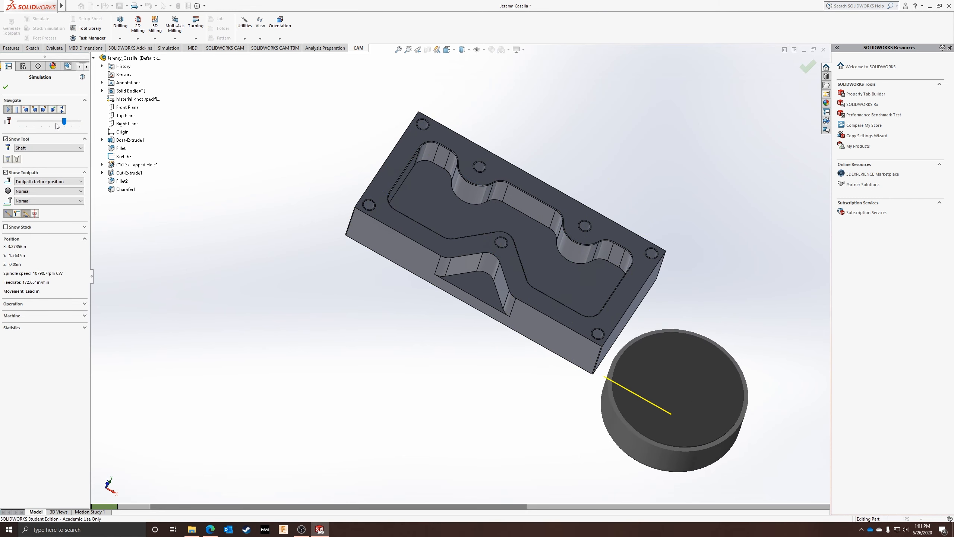
pyautogui.click(6, 226)
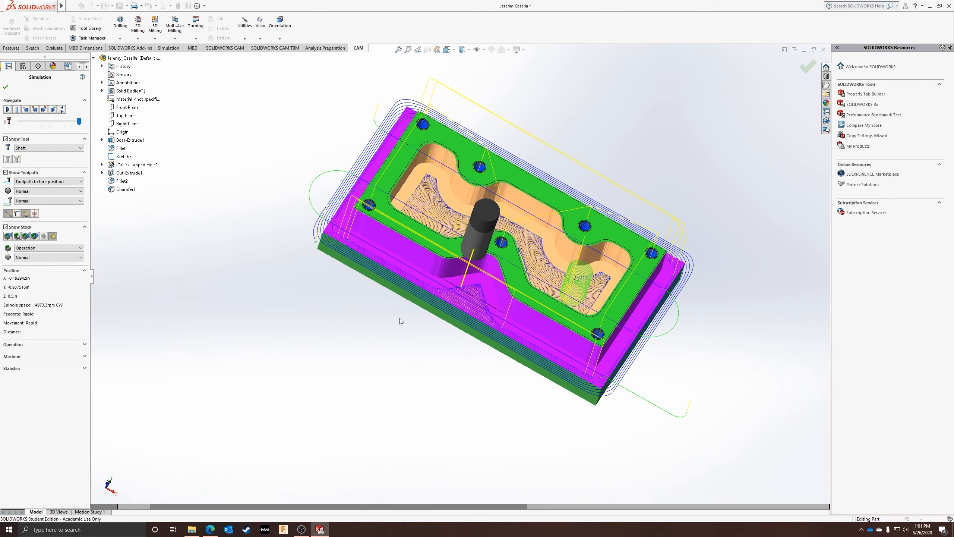
# - Examine the simulated stock along the pocket walls and the tool at positions on the adaptive toolpath, and close the simulation
pyautogui.scroll(-5, 561, 283)
pyautogui.scroll(-5, 369, 177)
pyautogui.scroll(-4, 499, 371)
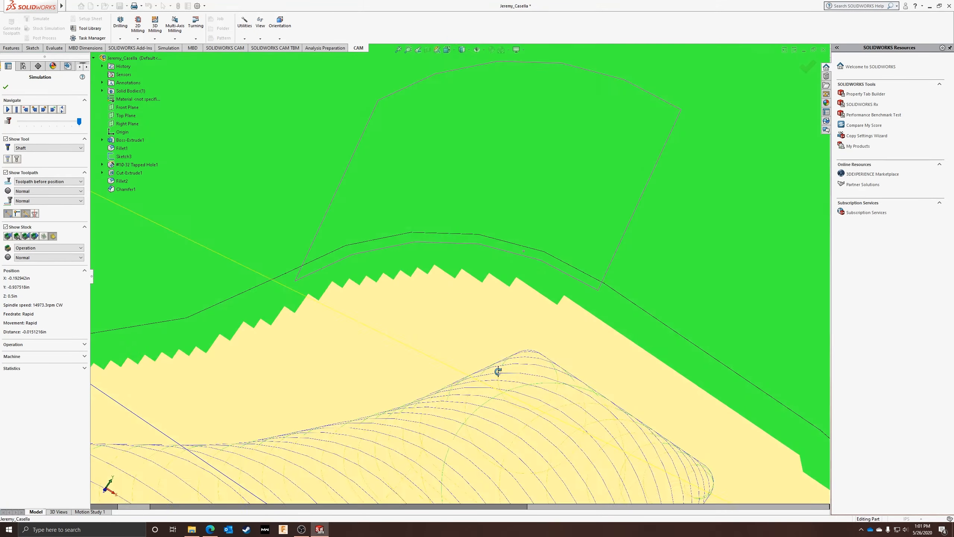
pyautogui.moveTo(493, 376); pyautogui.dragTo(487, 247, button='middle')
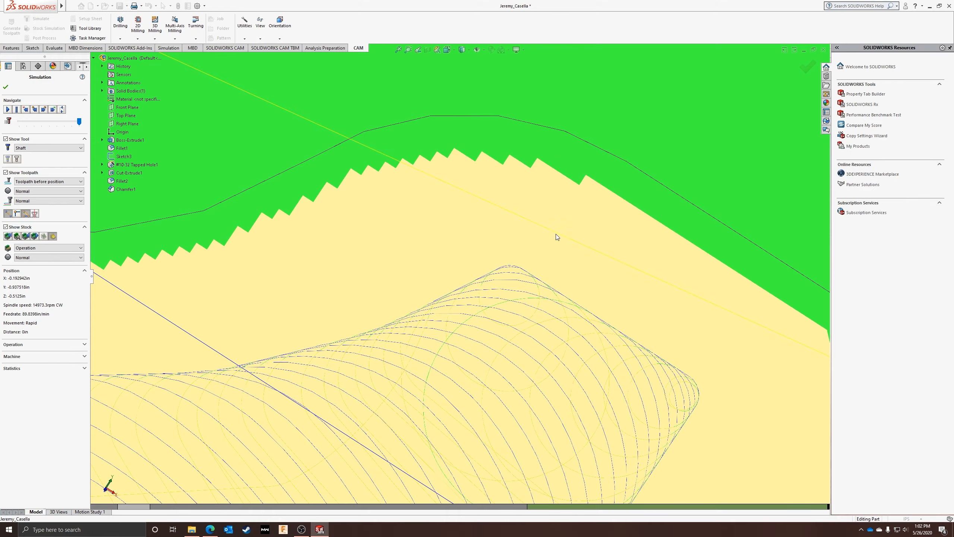
pyautogui.scroll(15, 484, 299)
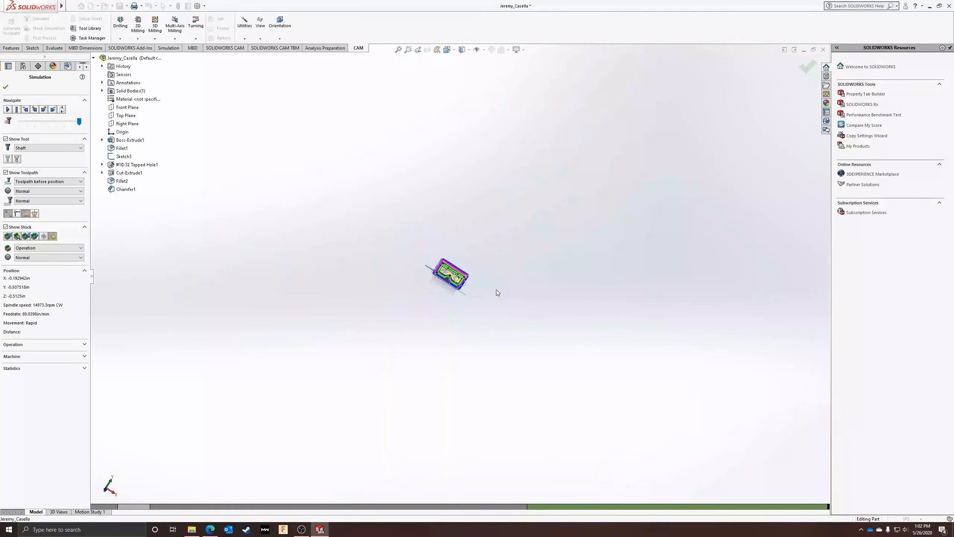
pyautogui.scroll(-12, 496, 289)
pyautogui.scroll(7, 256, 239)
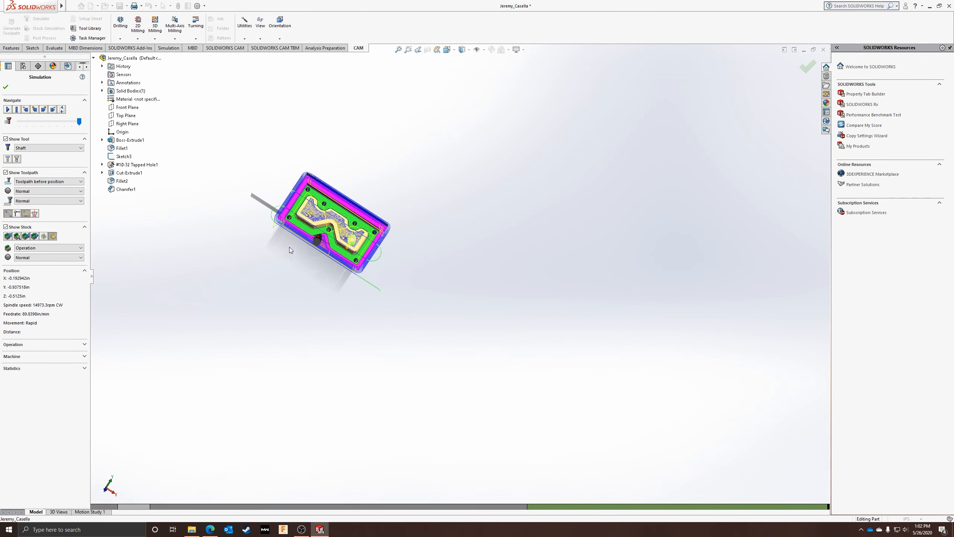
pyautogui.scroll(-6, 292, 246)
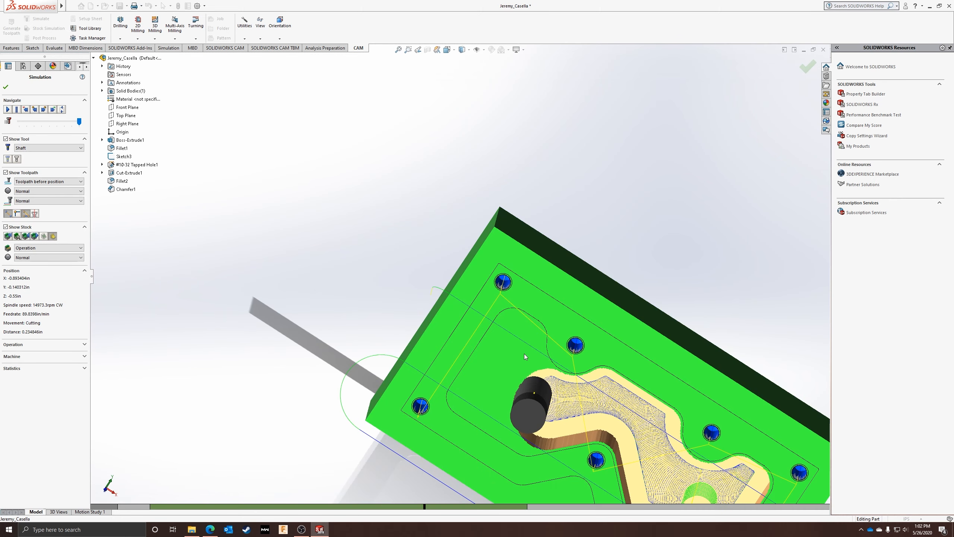
pyautogui.click(524, 354)
pyautogui.moveTo(617, 306)
pyautogui.mouseDown()
pyautogui.moveTo(622, 397)
pyautogui.moveTo(652, 421)
pyautogui.mouseUp()
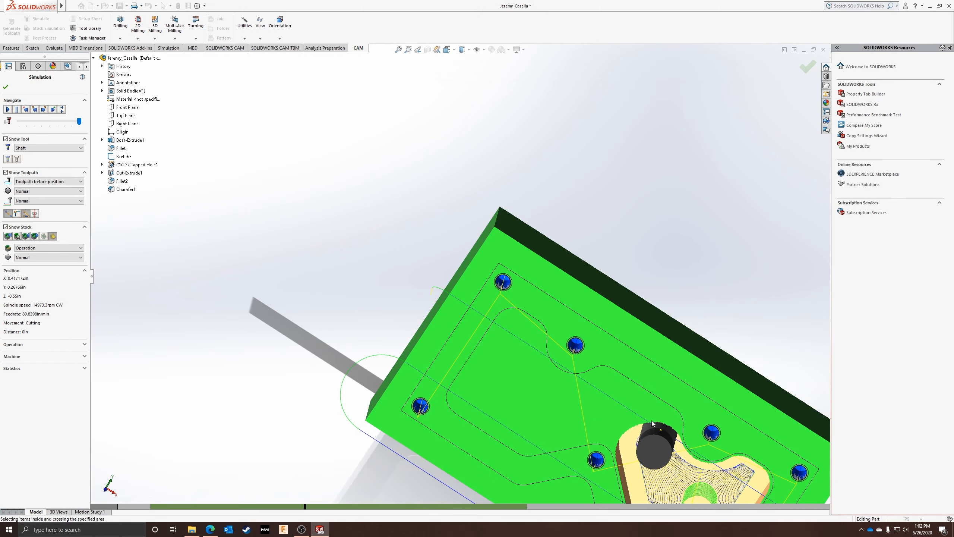
pyautogui.scroll(-10, 642, 447)
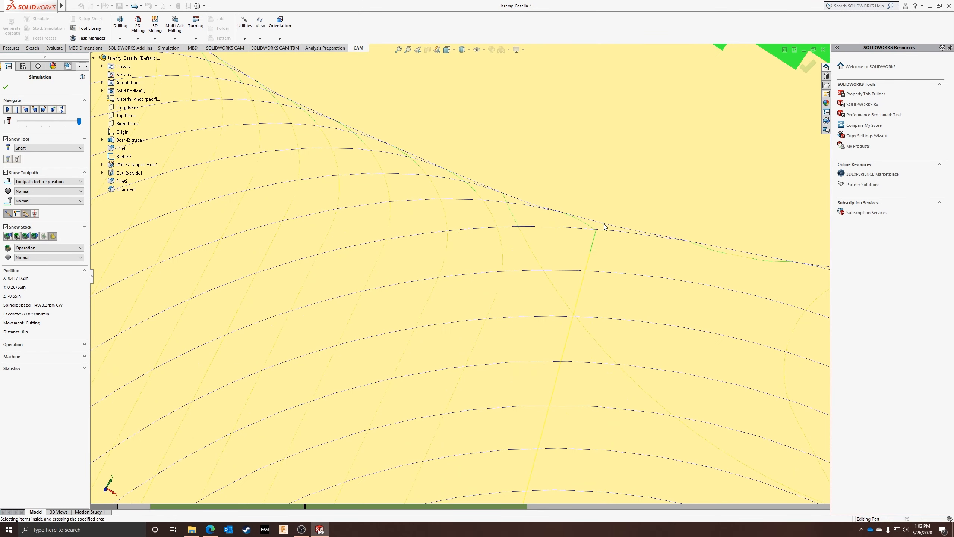
pyautogui.scroll(-3, 625, 221)
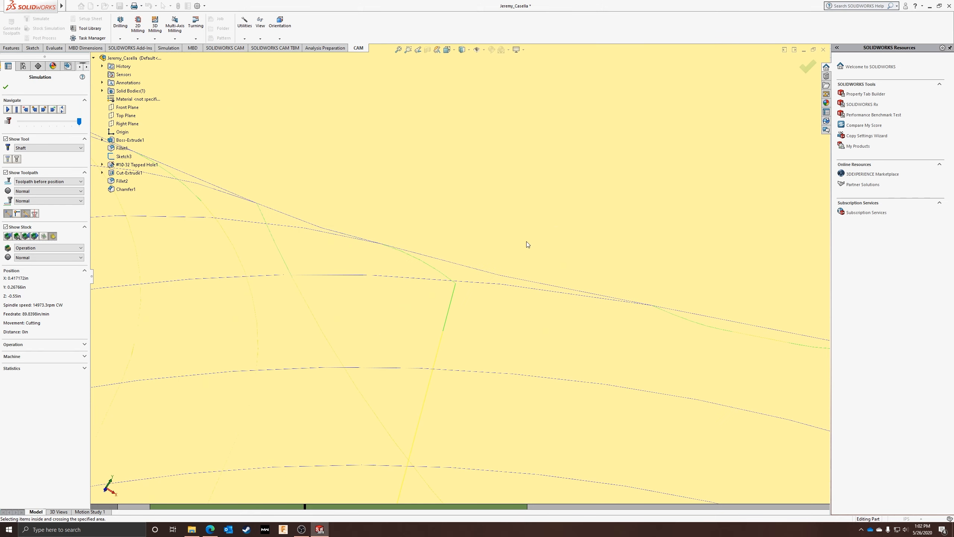
pyautogui.scroll(10, 473, 270)
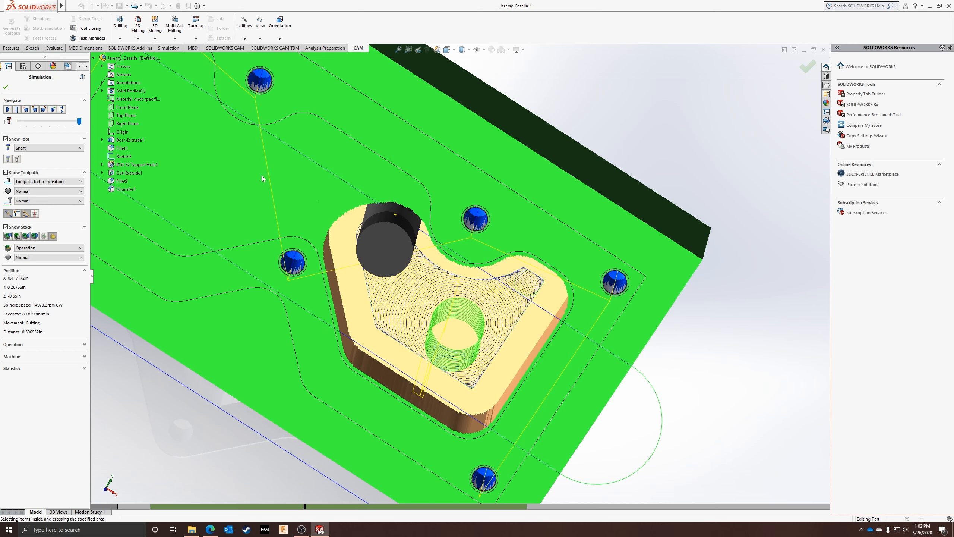
pyautogui.click(5, 87)
# - Create a derived 2D Contour operation from 2D Adaptive1 for the inner pocket
pyautogui.rightClick(33, 108)
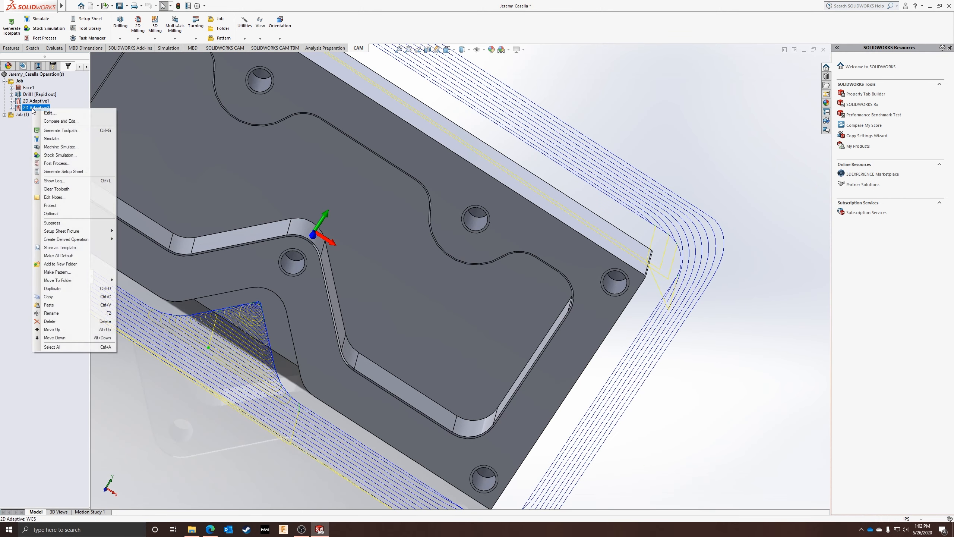
pyautogui.moveTo(94, 239)
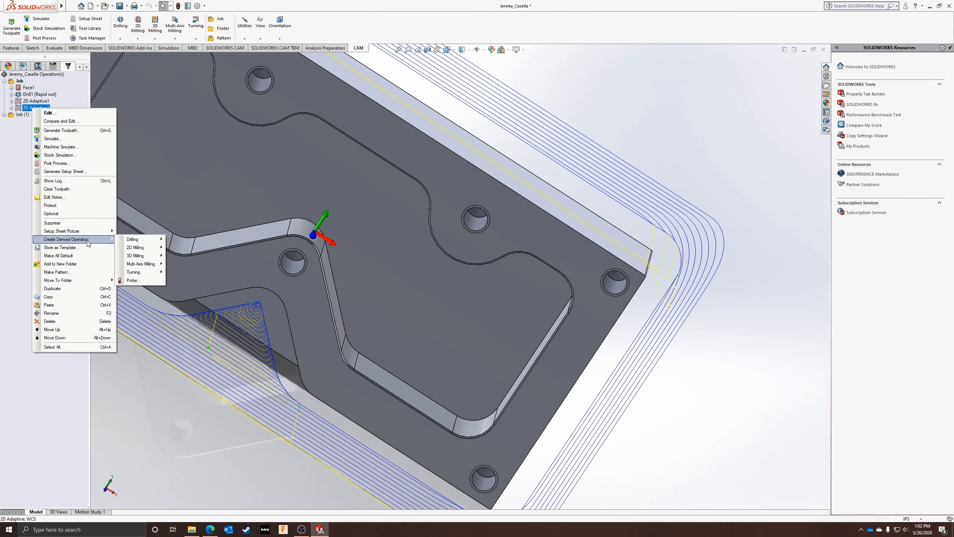
pyautogui.rightClick(30, 102)
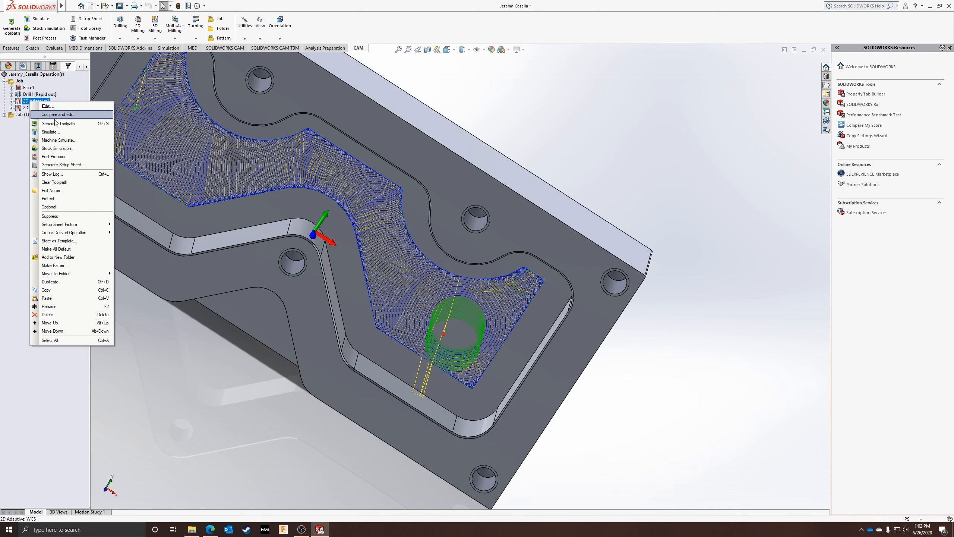
pyautogui.rightClick(38, 103)
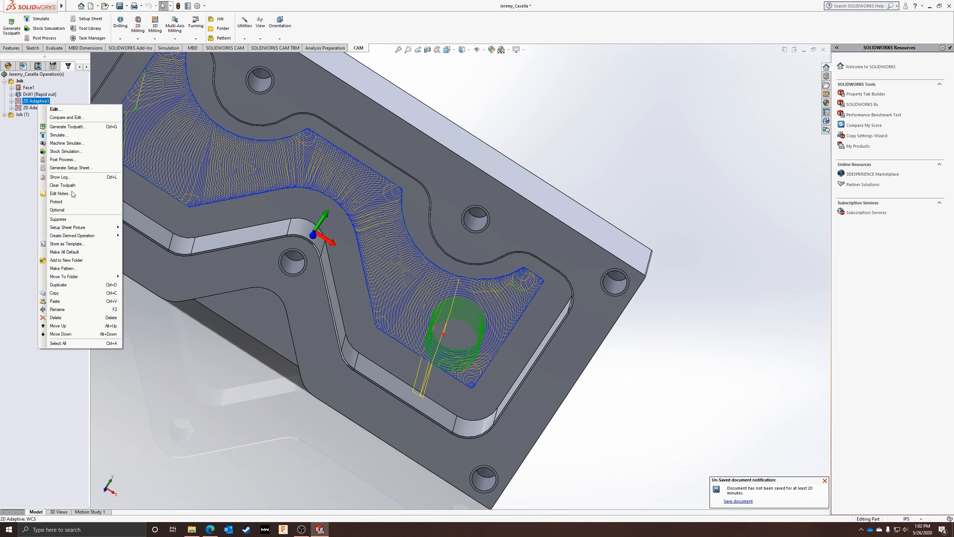
pyautogui.moveTo(87, 235)
pyautogui.moveTo(143, 243)
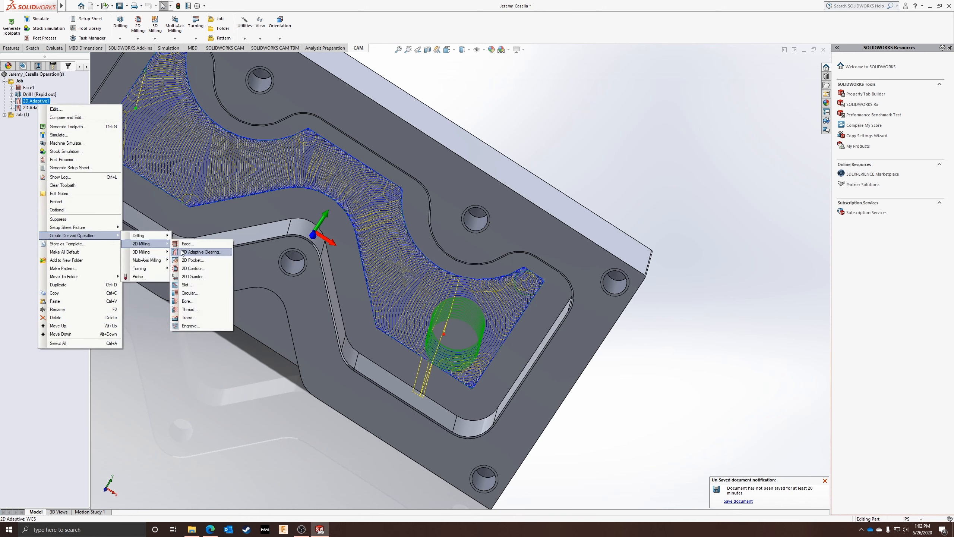
pyautogui.click(197, 267)
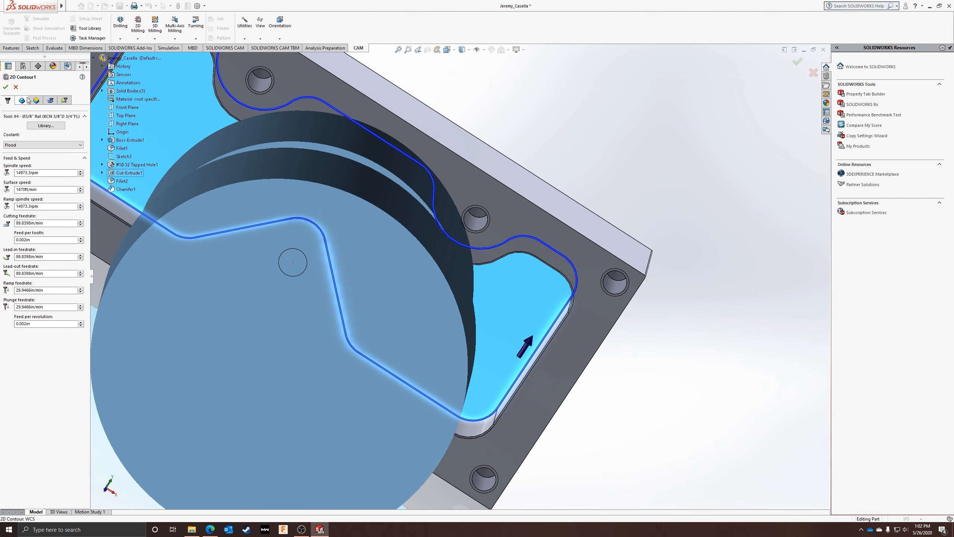
# - Check the geometry, heights and passes of the pocket's 2D contour and accept the operation
pyautogui.click(22, 101)
pyautogui.click(37, 103)
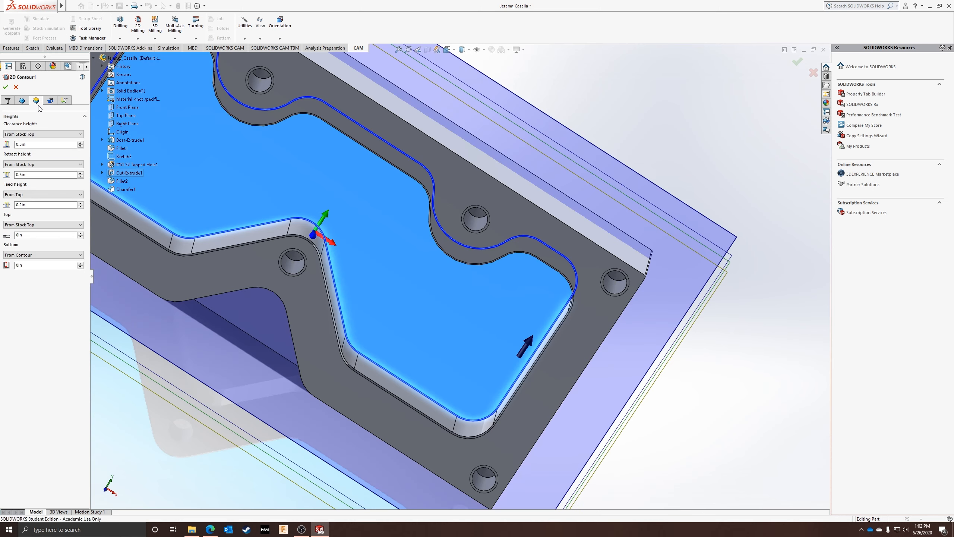
pyautogui.click(51, 99)
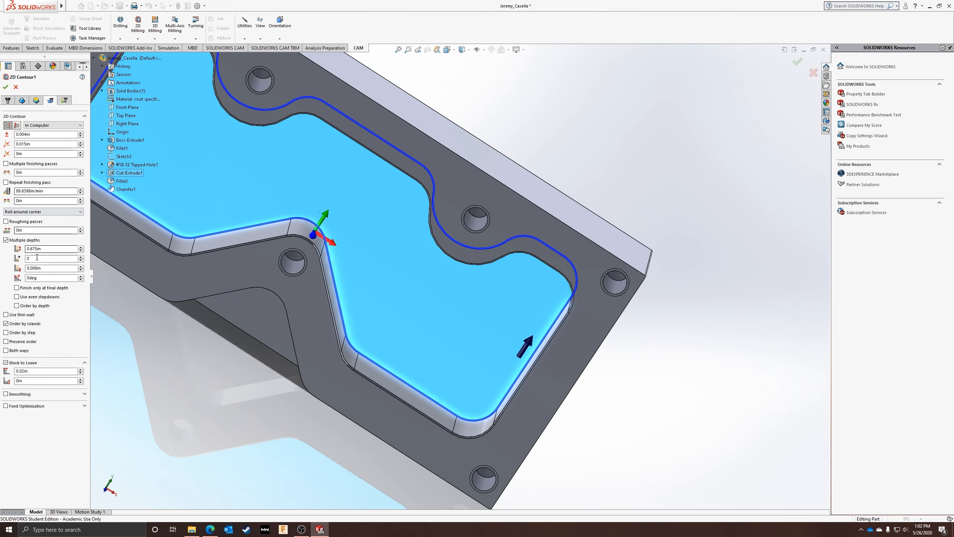
pyautogui.click(5, 88)
pyautogui.moveTo(544, 416); pyautogui.dragTo(481, 390, button='middle')
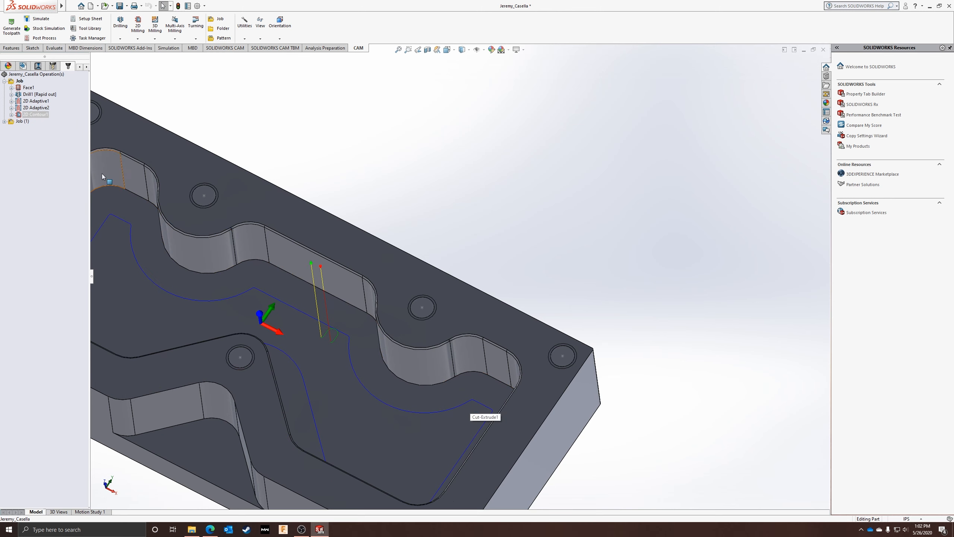
# - Create a derived 2D Contour operation from 2D Adaptive2 for the part's outer profile and accept it
pyautogui.click(36, 108)
pyautogui.rightClick(36, 109)
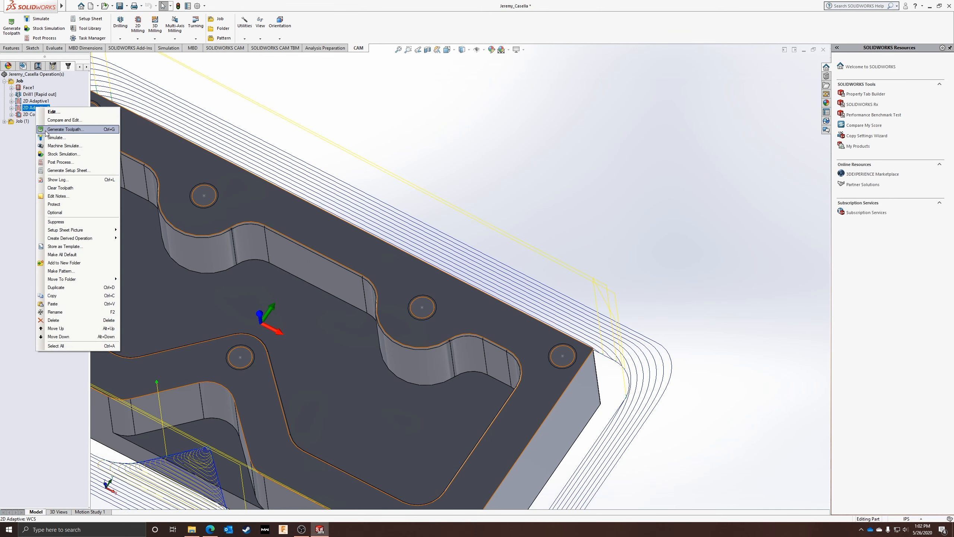
pyautogui.moveTo(80, 239)
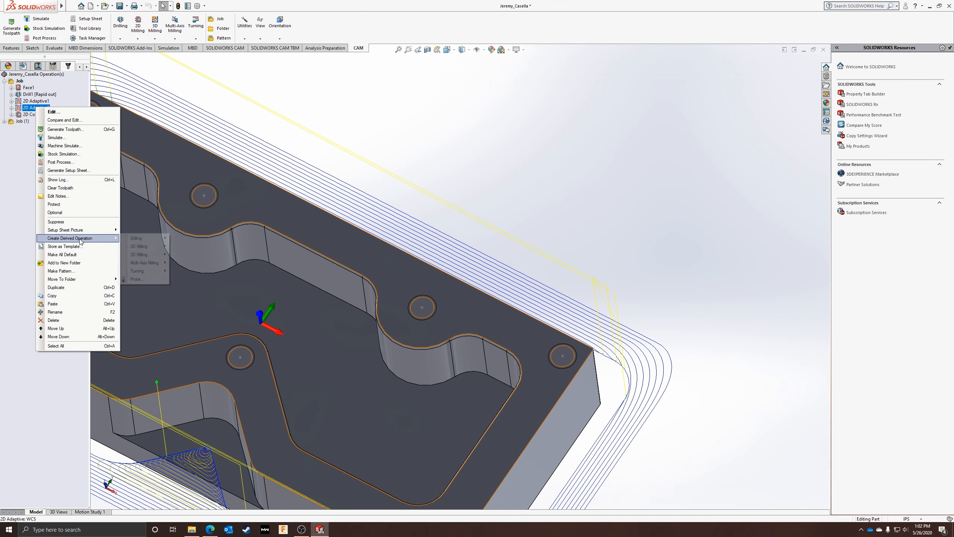
pyautogui.moveTo(139, 249)
pyautogui.click(192, 271)
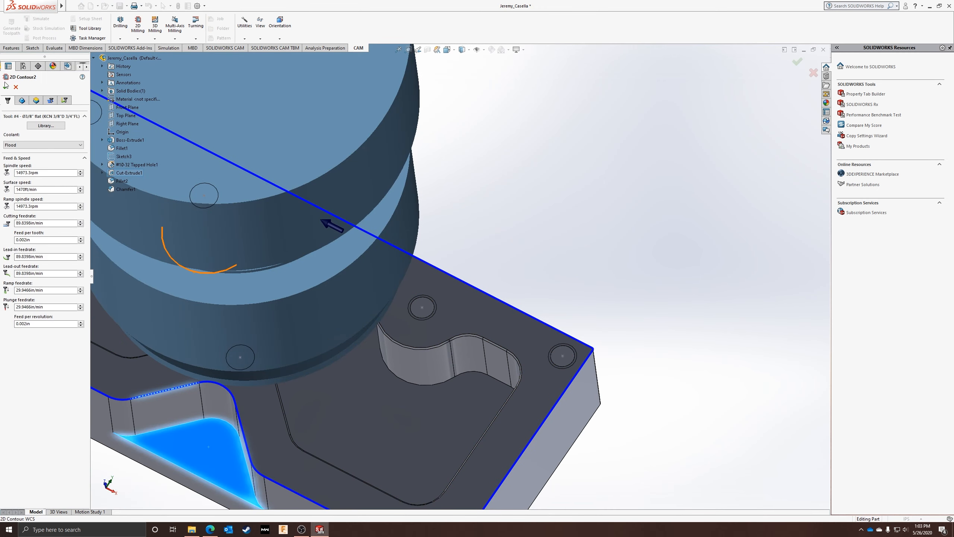
pyautogui.click(6, 87)
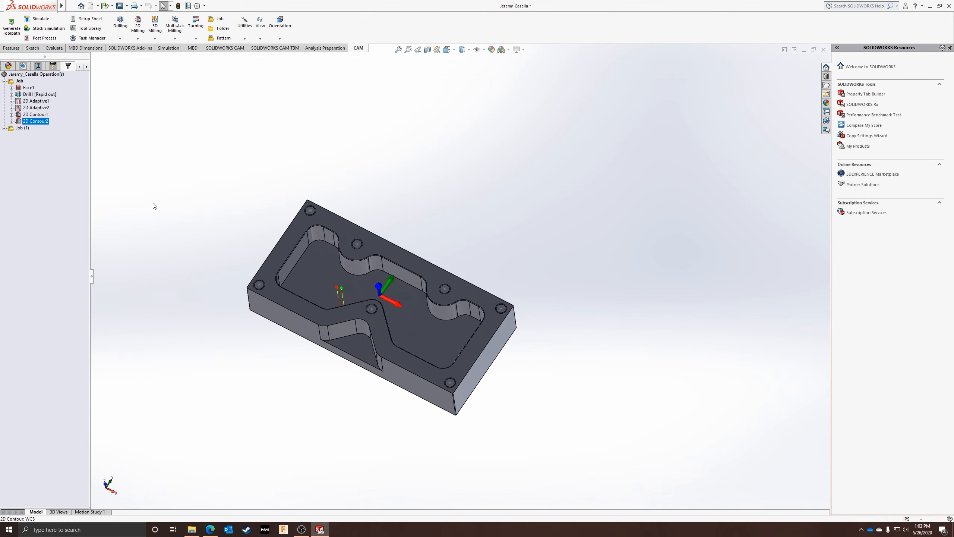
# - Reopen 2D Contour2 for editing and check its contour selection, heights and pass settings
pyautogui.click(41, 121)
pyautogui.moveTo(189, 302); pyautogui.dragTo(198, 274, button='middle')
pyautogui.rightClick(30, 123)
pyautogui.click(57, 122)
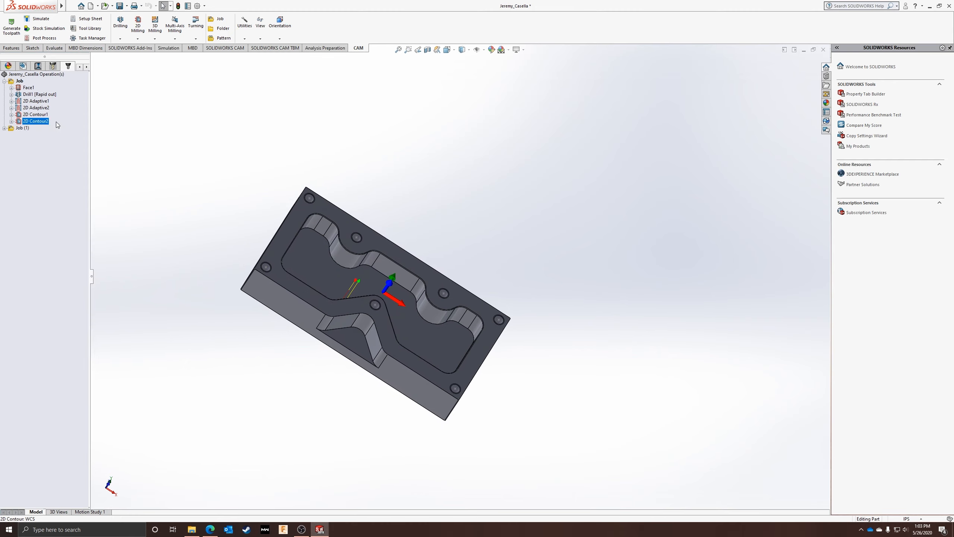
pyautogui.rightClick(41, 121)
pyautogui.click(42, 124)
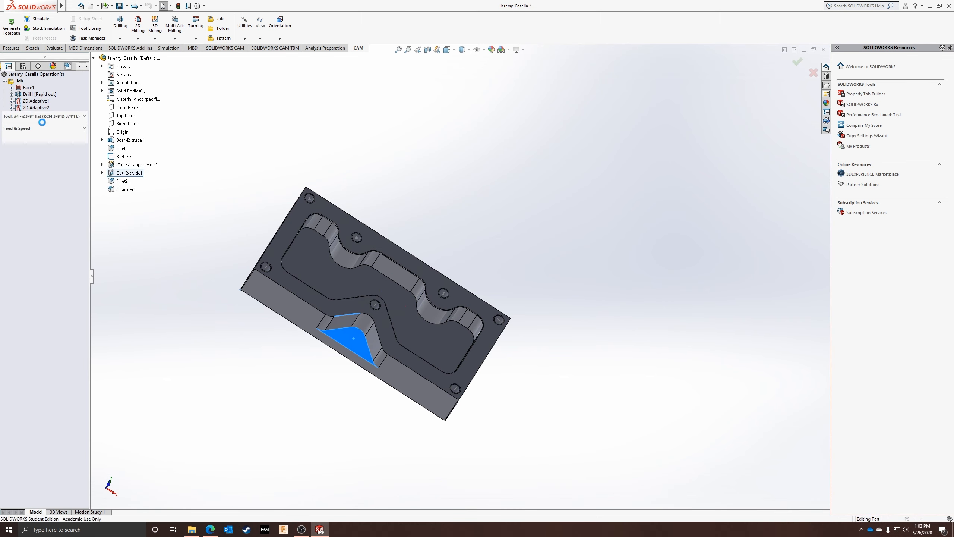
pyautogui.click(36, 100)
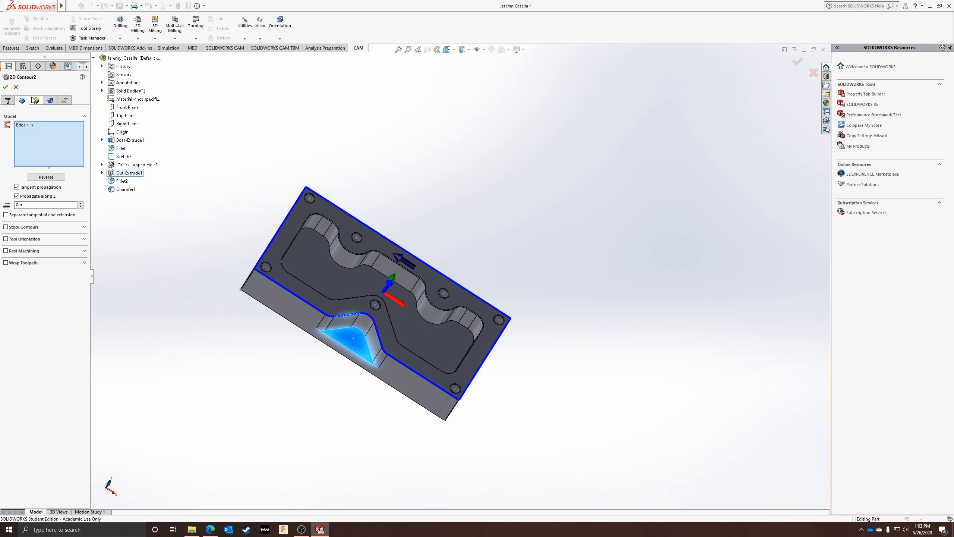
pyautogui.click(36, 100)
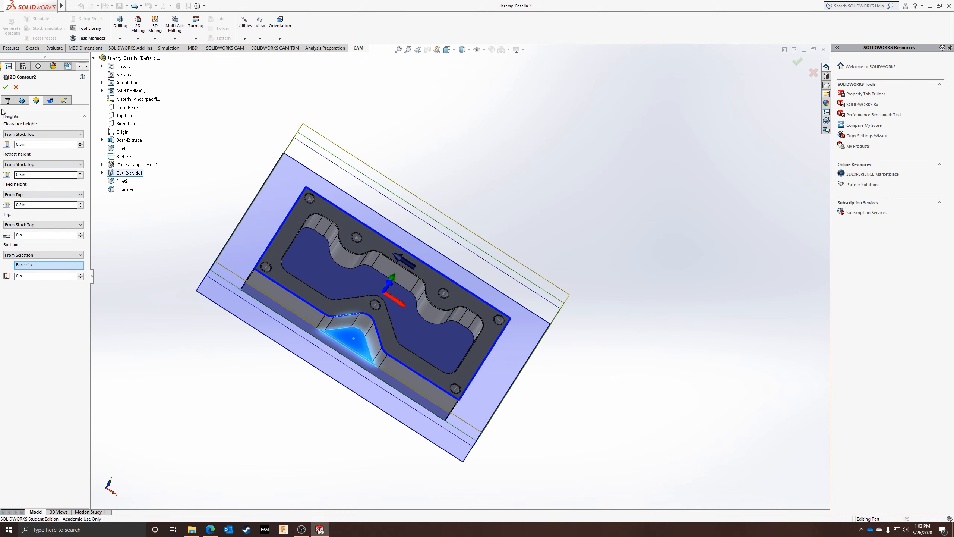
pyautogui.click(22, 101)
pyautogui.click(52, 101)
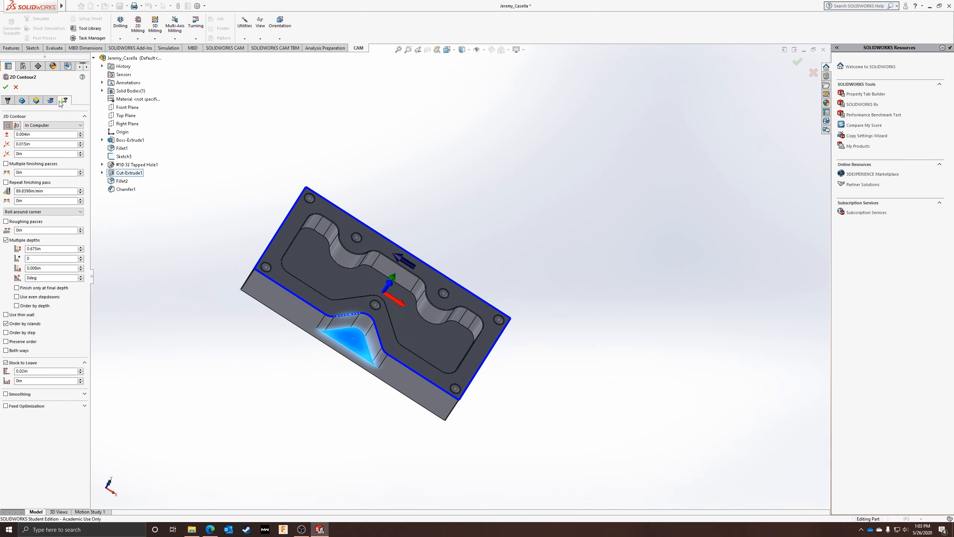
pyautogui.click(13, 100)
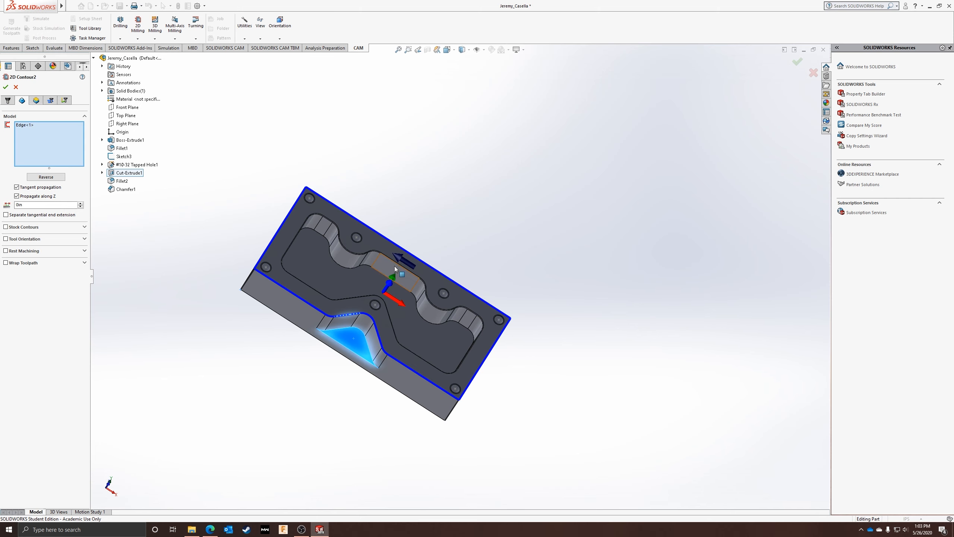
# - Reverse the outer profile chain in 2D Contour2 so the tool cuts on the outside, and accept the operation
pyautogui.moveTo(467, 265); pyautogui.dragTo(389, 291, button='middle')
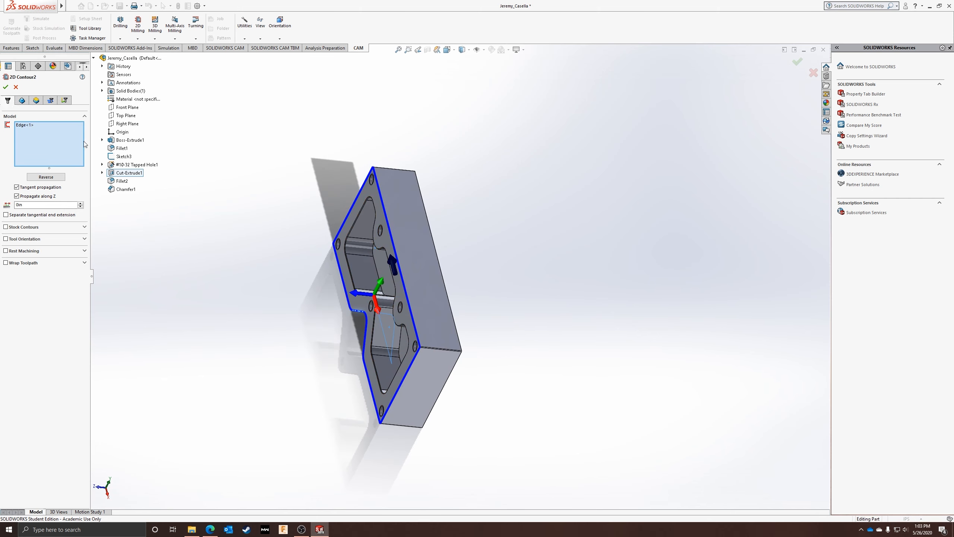
pyautogui.click(21, 100)
pyautogui.click(45, 176)
pyautogui.moveTo(220, 324); pyautogui.dragTo(323, 295, button='middle')
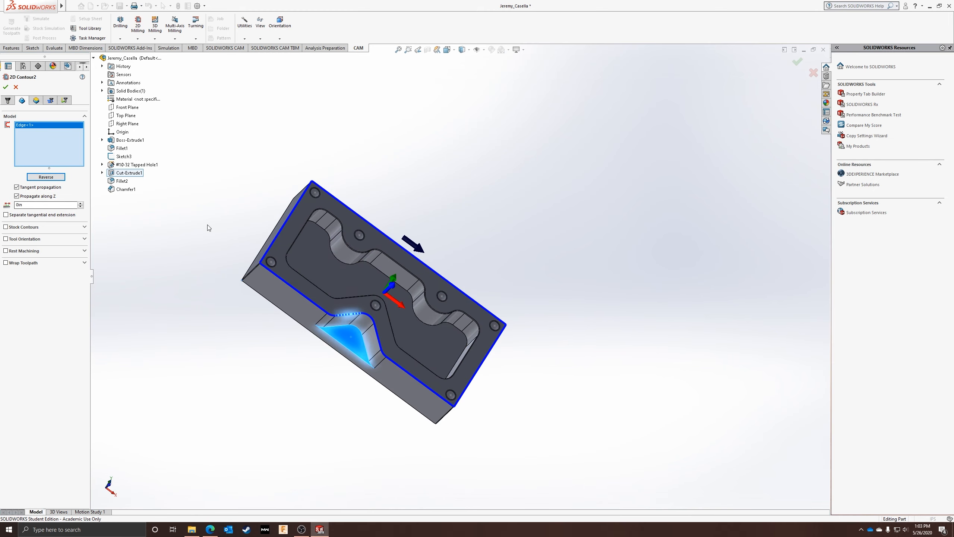
pyautogui.click(14, 88)
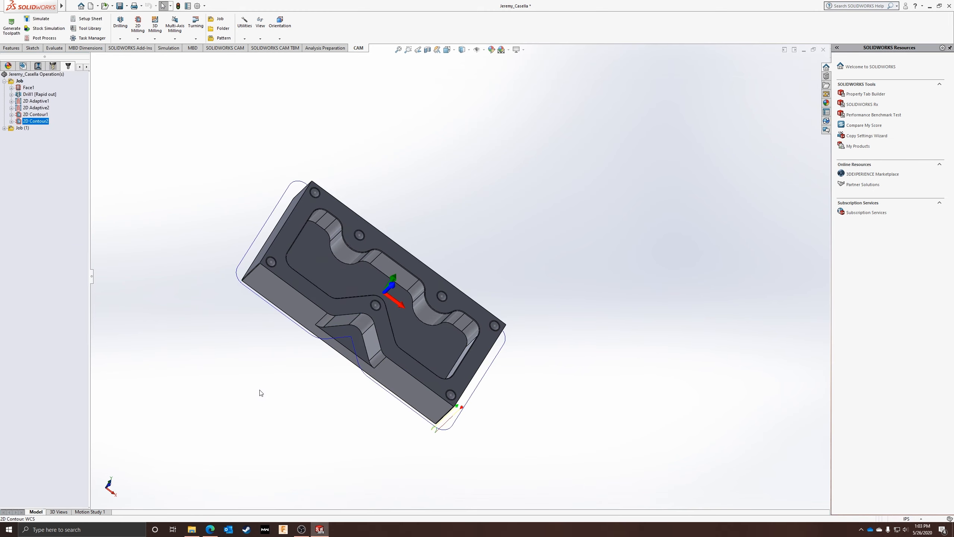
# - Simulate the complete toolpath of the first job and turn on the stock display
pyautogui.moveTo(351, 407); pyautogui.dragTo(310, 447, button='middle')
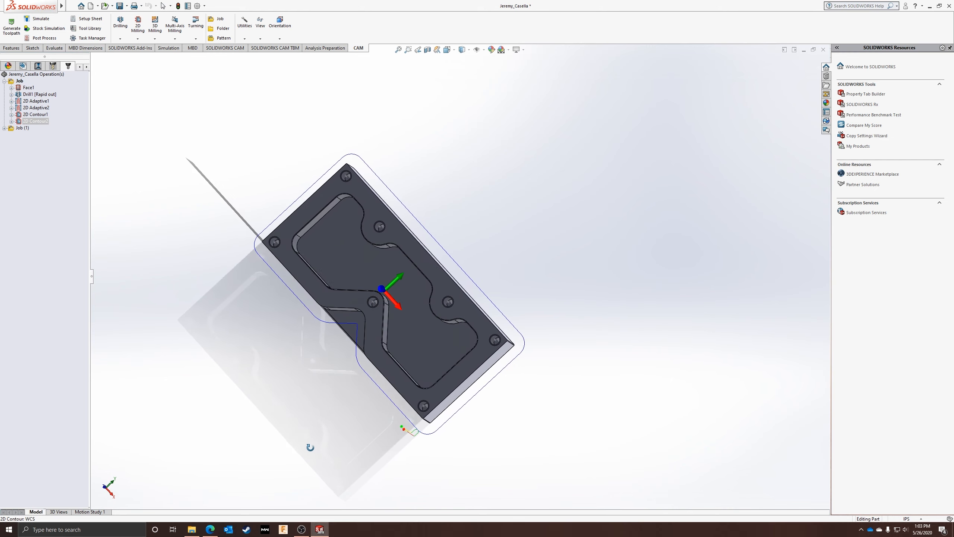
pyautogui.click(18, 81)
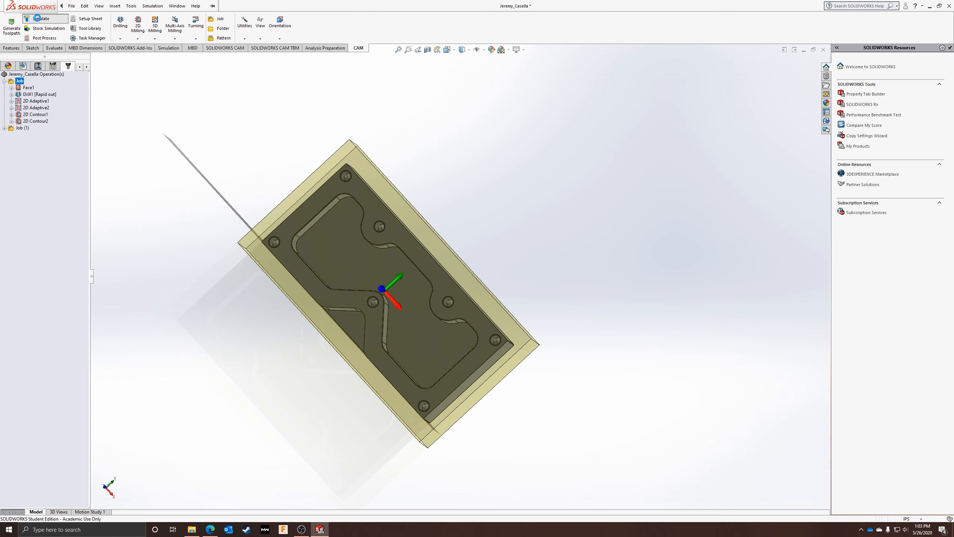
pyautogui.click(38, 19)
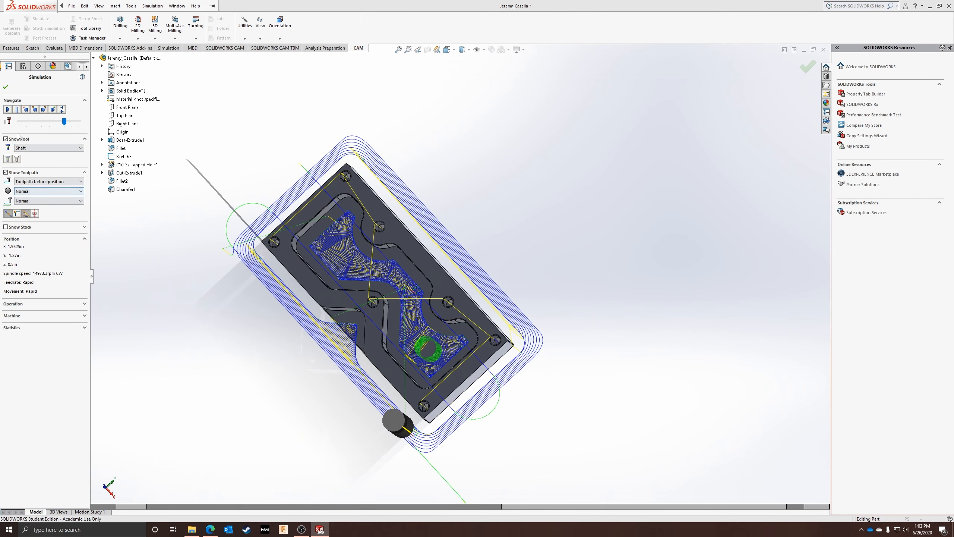
pyautogui.click(5, 88)
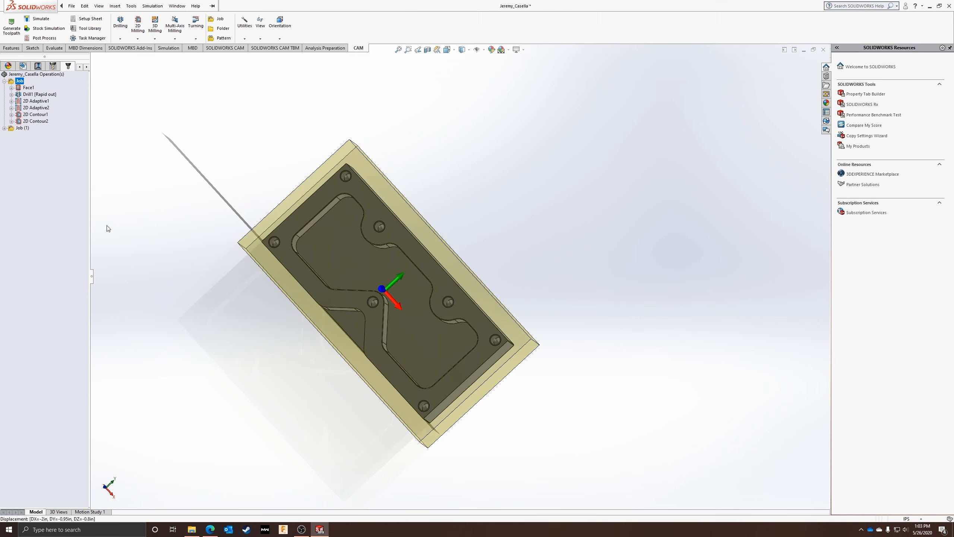
pyautogui.click(38, 18)
pyautogui.click(8, 109)
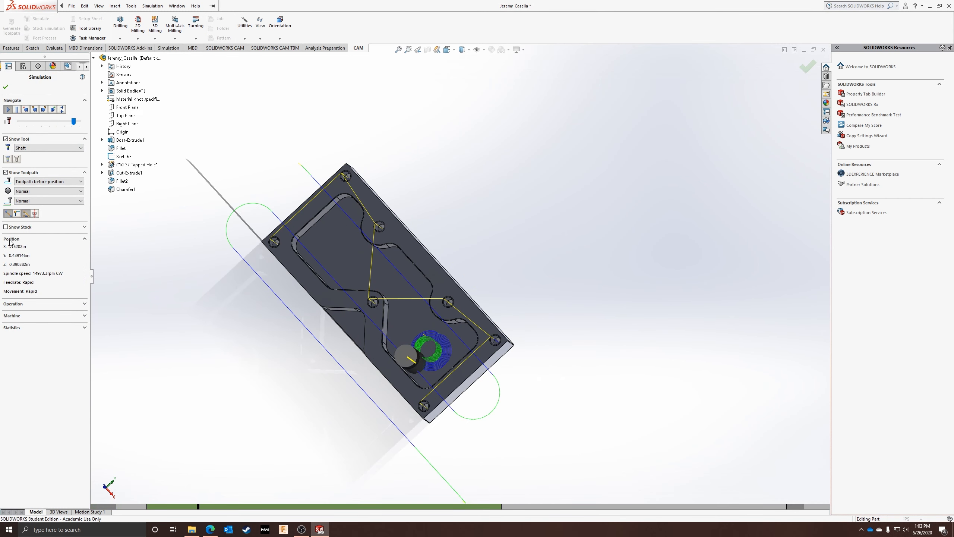
pyautogui.click(5, 227)
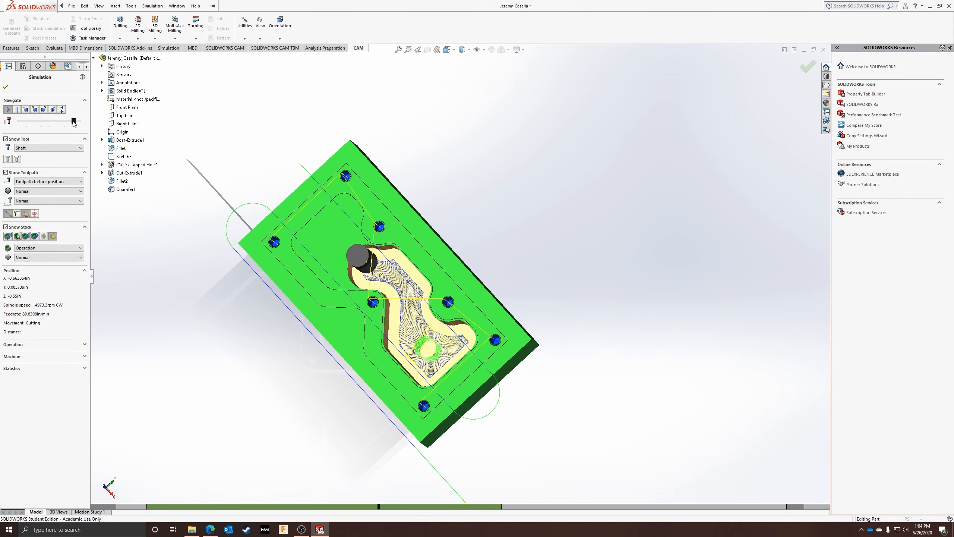
# - Speed up the playback, examine the simulated stock around the pocket and outer walls, and close the simulation
pyautogui.moveTo(74, 121); pyautogui.dragTo(79, 121)
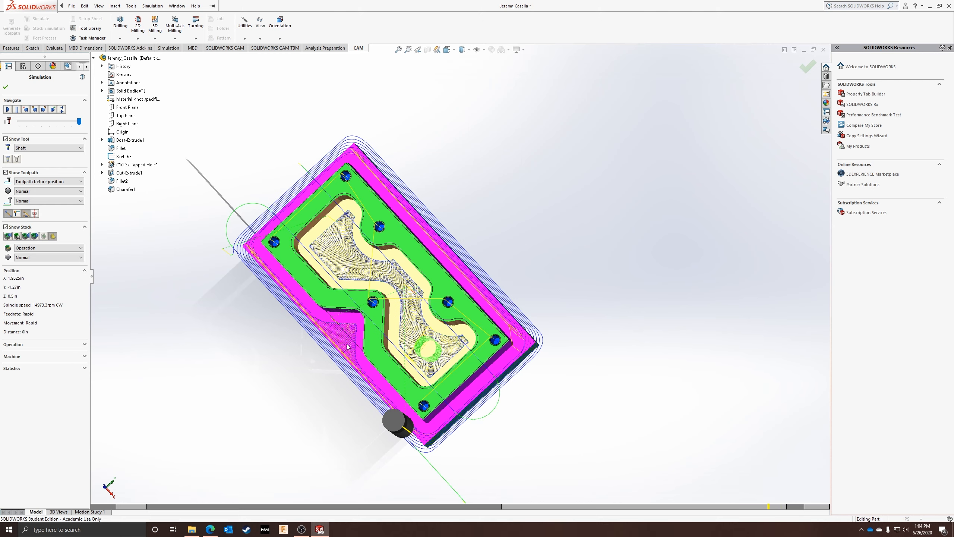
pyautogui.scroll(-5, 378, 335)
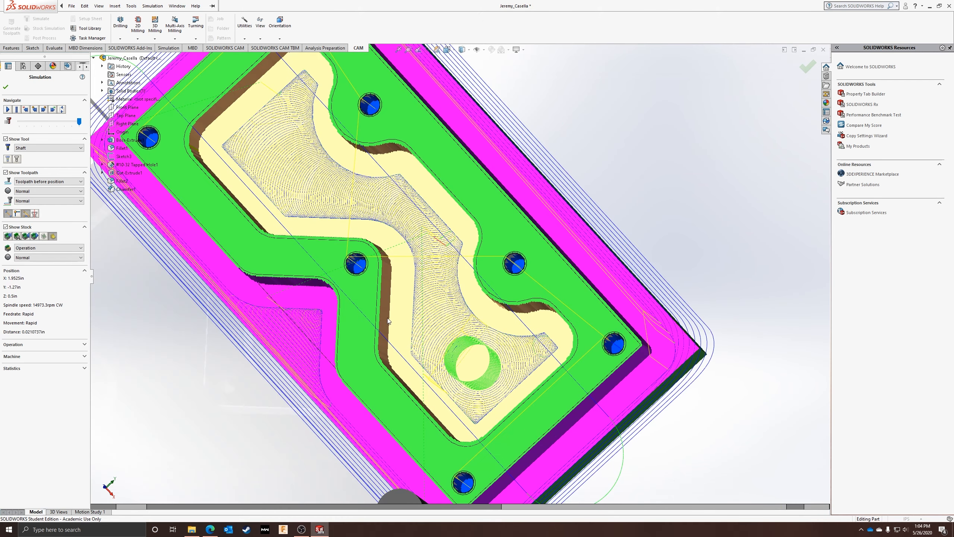
pyautogui.scroll(-3, 394, 320)
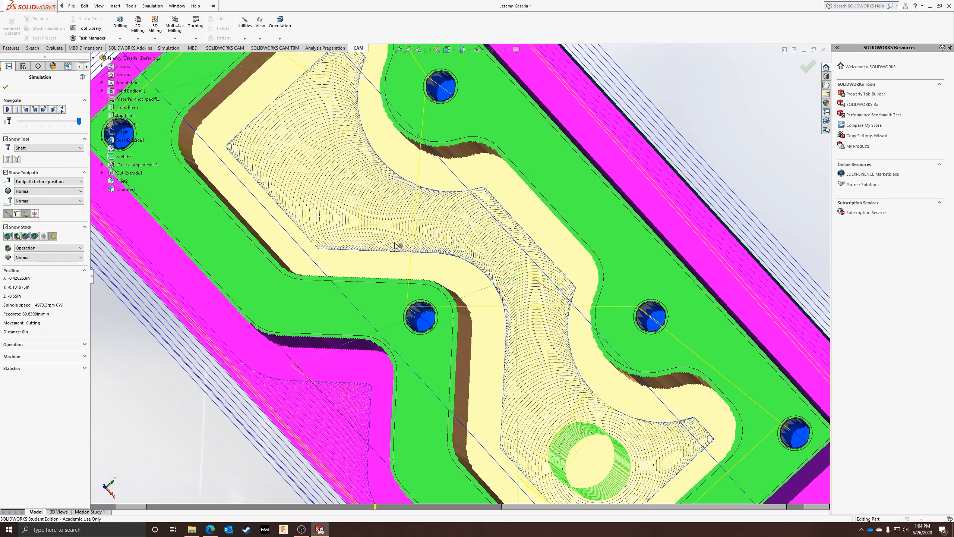
pyautogui.click(6, 87)
# - Edit 2D Contour1, turn off Stock to Leave in its pass settings, and accept the operation
pyautogui.click(36, 114)
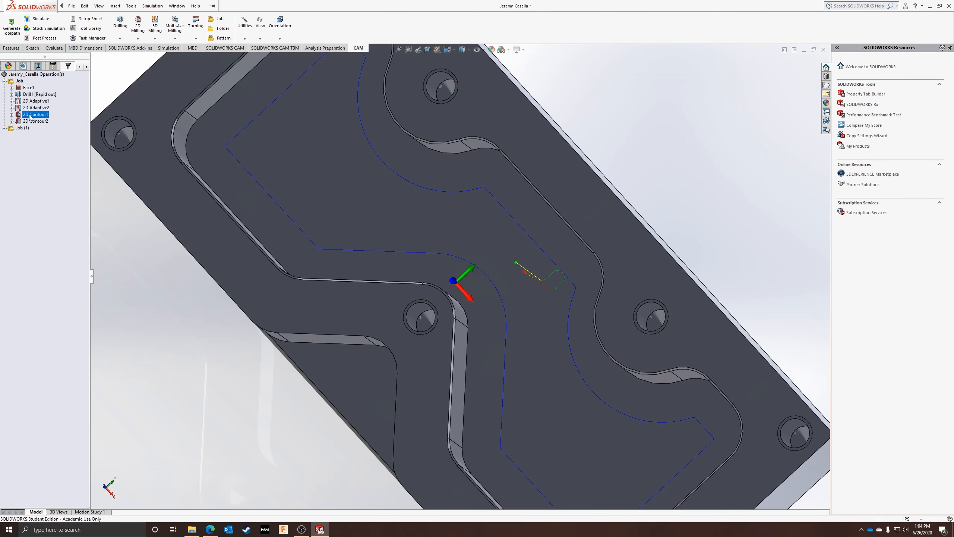
pyautogui.rightClick(36, 114)
pyautogui.click(69, 132)
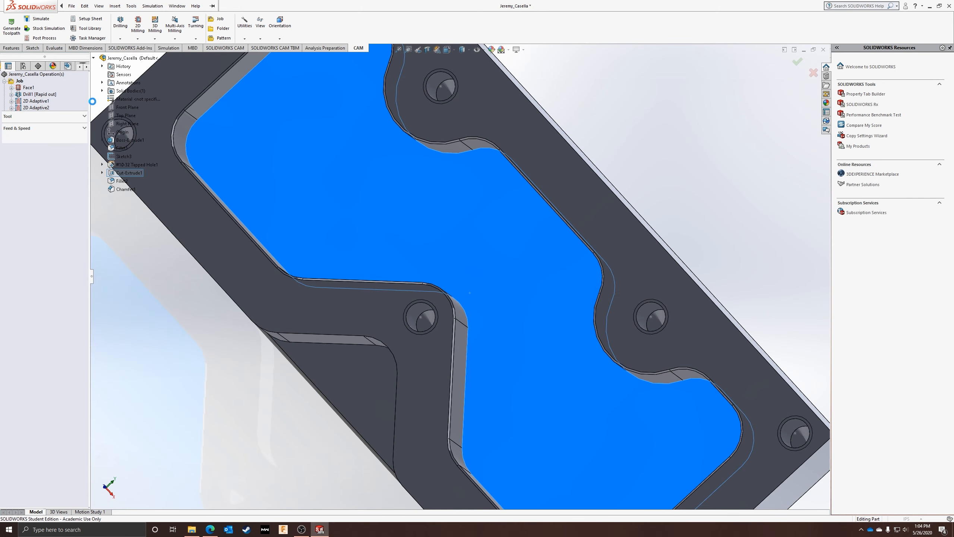
pyautogui.click(37, 99)
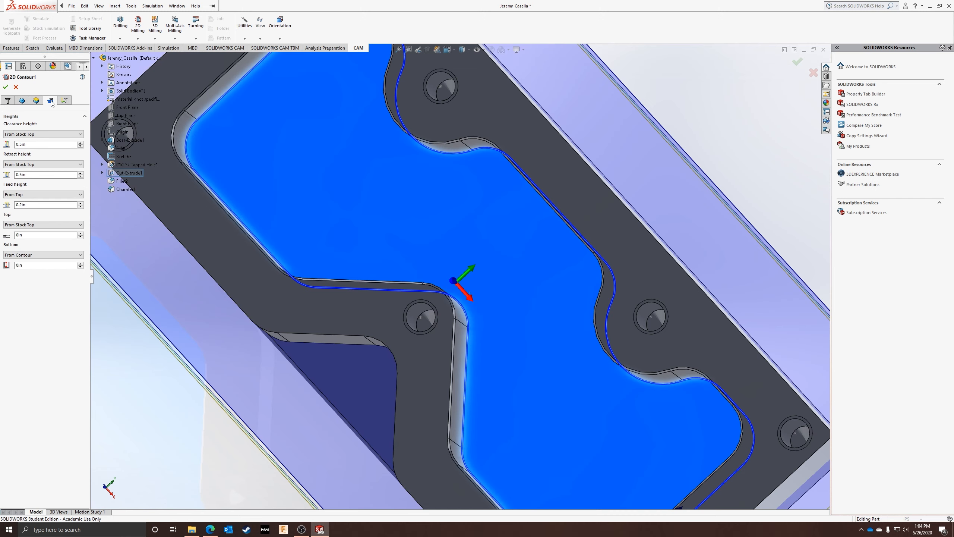
pyautogui.click(50, 99)
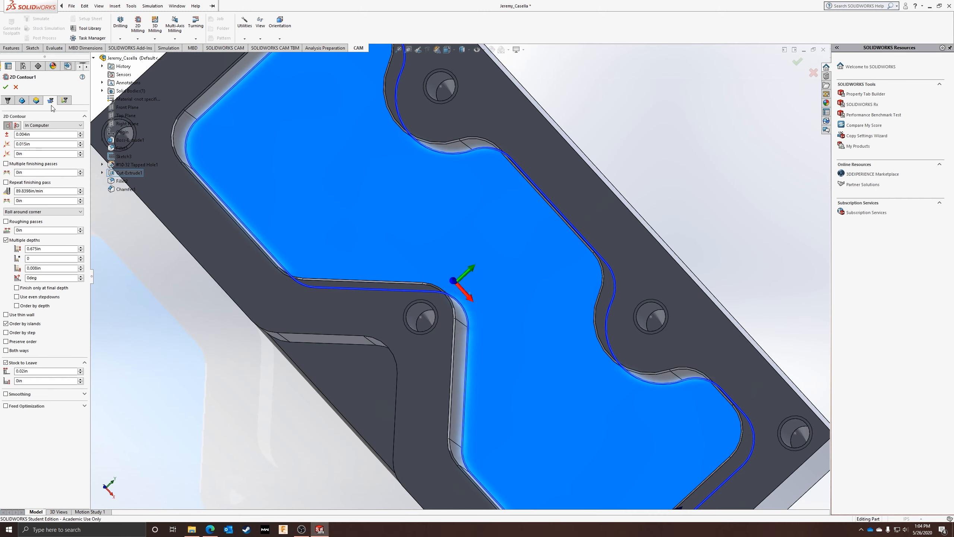
pyautogui.click(5, 363)
pyautogui.click(5, 88)
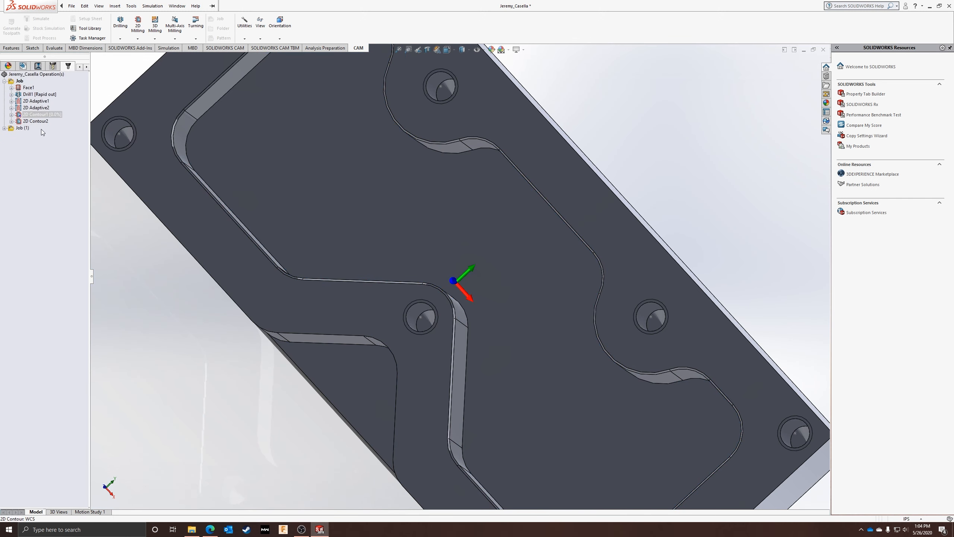
# - Edit 2D Contour2, turn off Stock to Leave in its pass settings, and accept the operation
pyautogui.rightClick(41, 122)
pyautogui.click(60, 130)
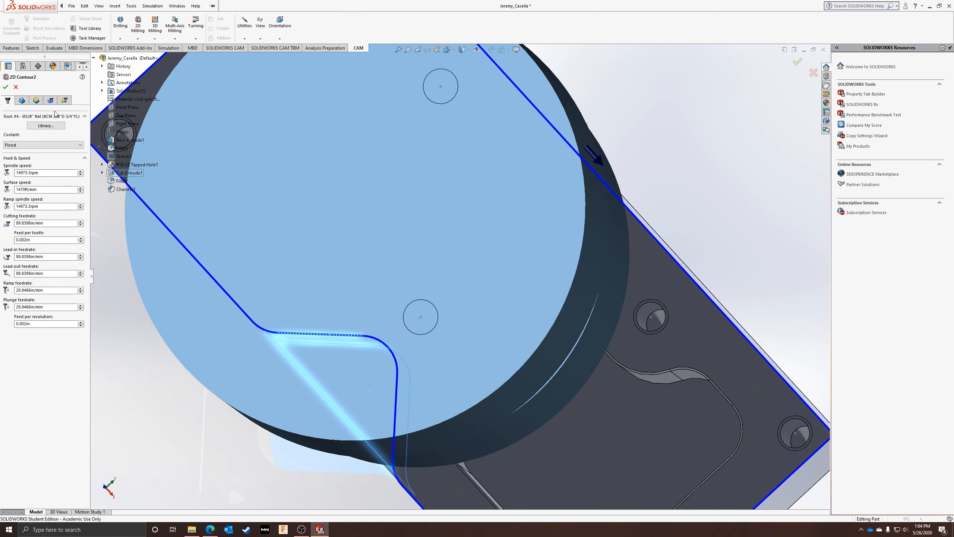
pyautogui.click(50, 100)
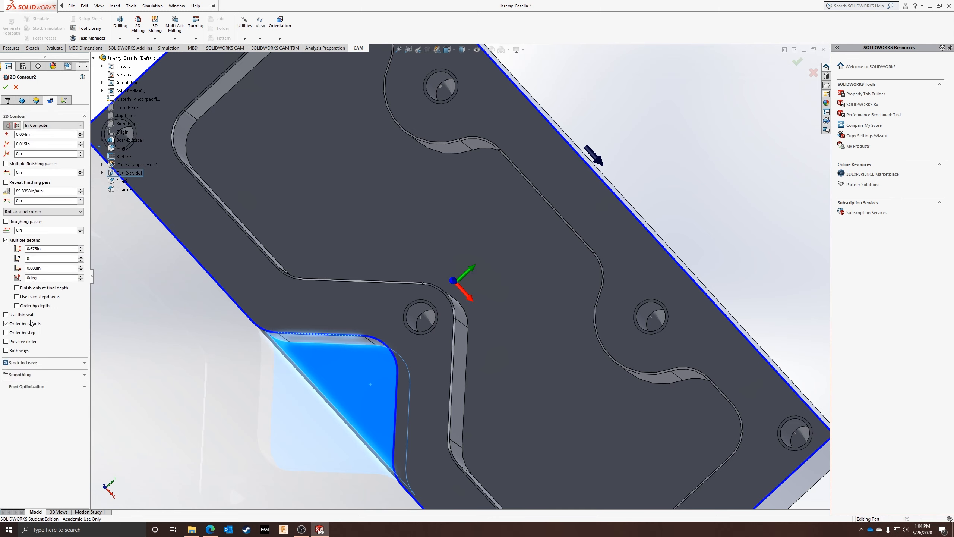
pyautogui.click(5, 87)
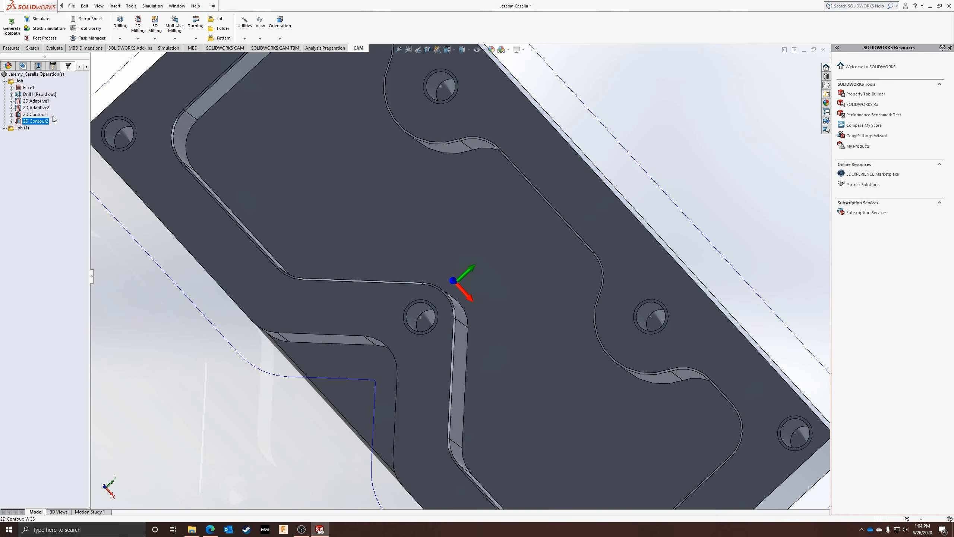
# - Simulate the whole first job again at maximum playback speed with the stock displayed
pyautogui.click(18, 81)
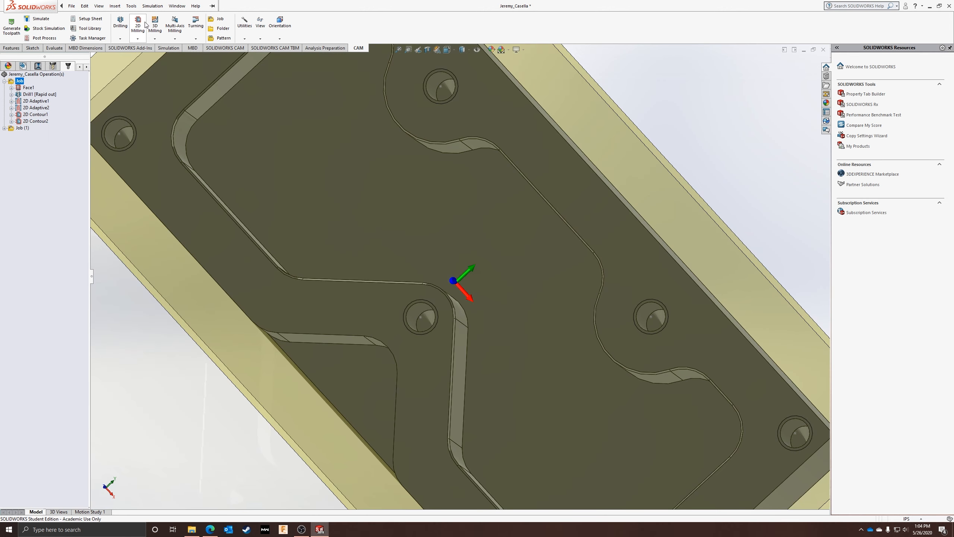
pyautogui.click(54, 21)
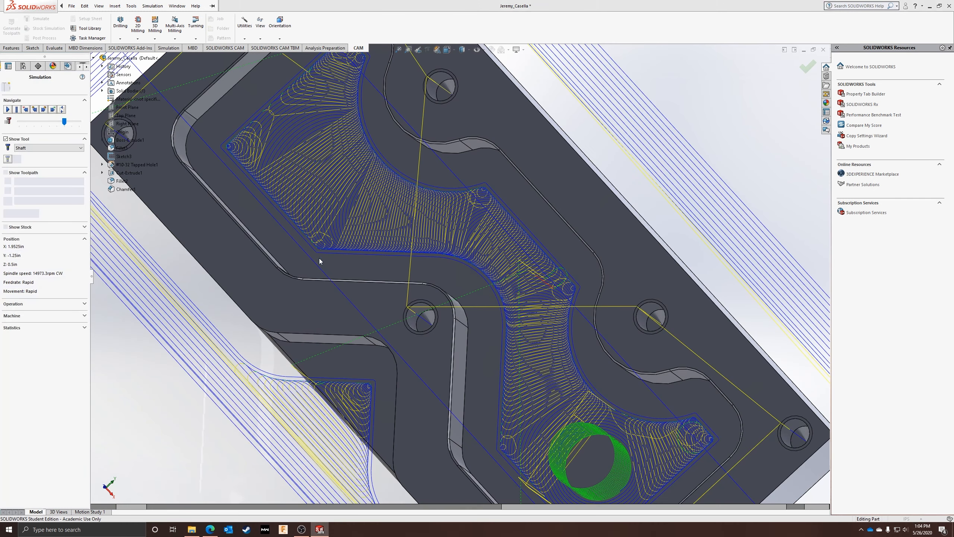
pyautogui.click(8, 110)
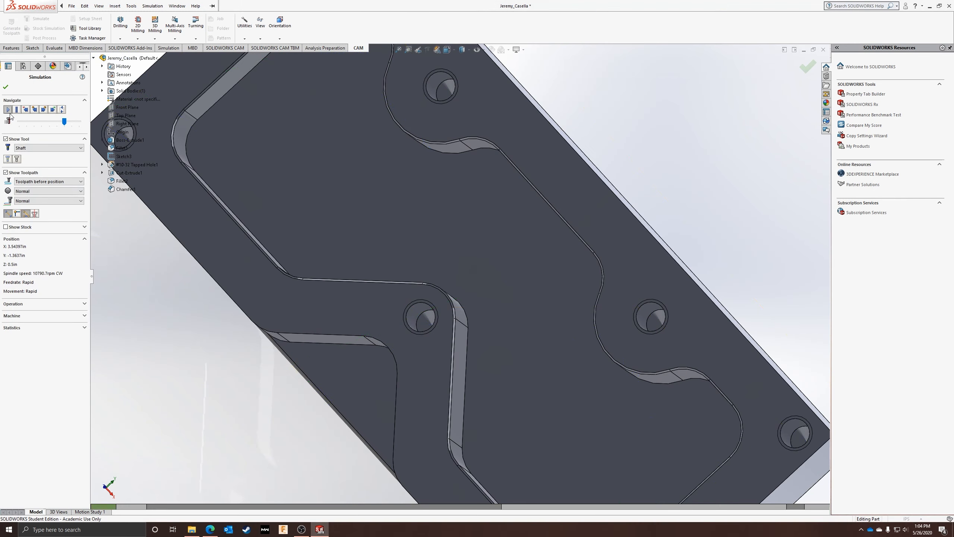
pyautogui.click(78, 118)
pyautogui.scroll(-4, 212, 277)
pyautogui.scroll(11, 271, 287)
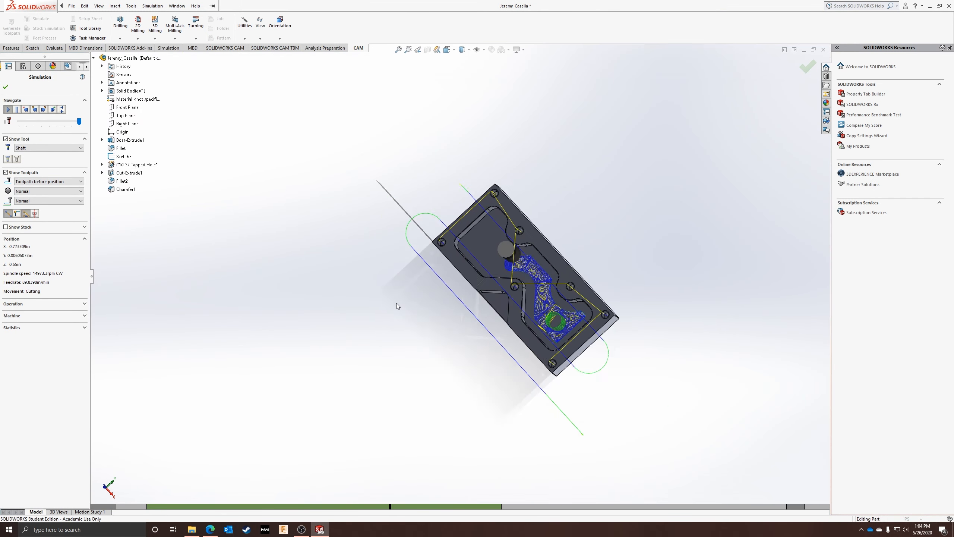
pyautogui.scroll(2, 397, 303)
pyautogui.click(6, 227)
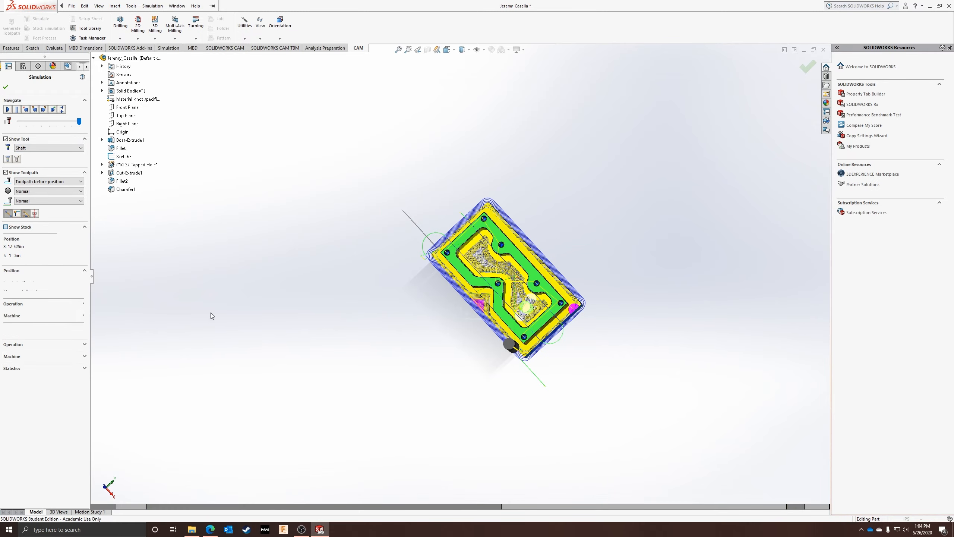
# - Examine the simulated stock's side walls and pocket from several angles, and close the simulation
pyautogui.scroll(-8, 574, 228)
pyautogui.moveTo(319, 360); pyautogui.dragTo(221, 255, button='middle')
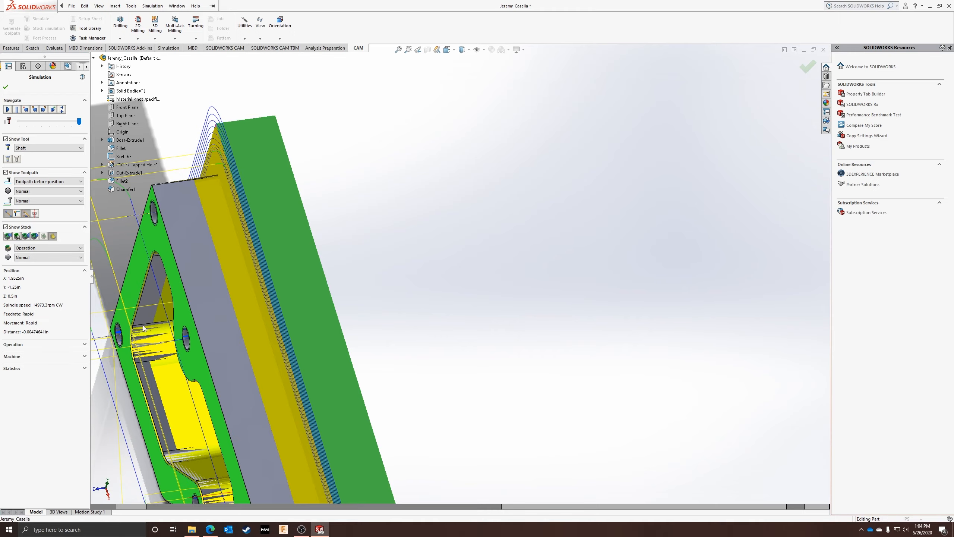
pyautogui.moveTo(144, 354); pyautogui.dragTo(397, 213, button='middle')
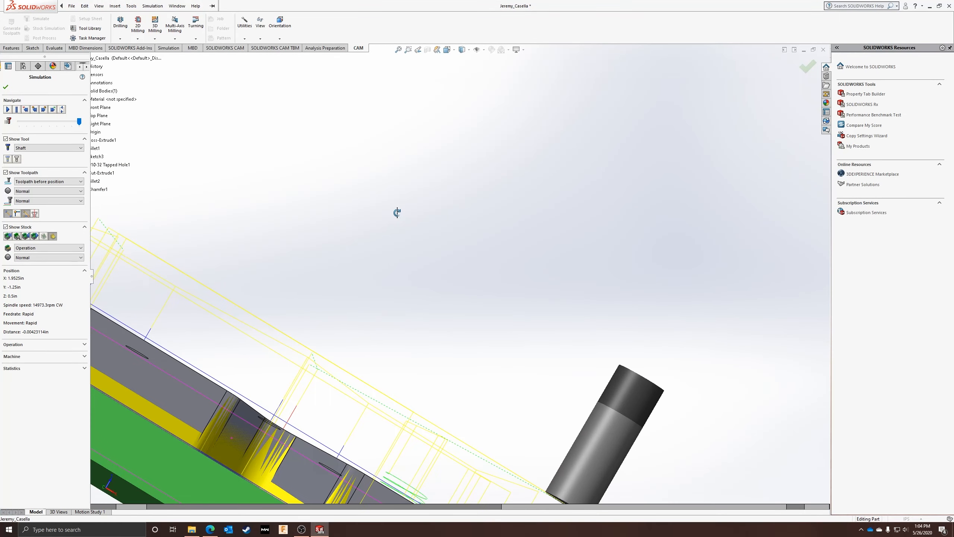
pyautogui.scroll(5, 347, 327)
pyautogui.scroll(-8, 433, 346)
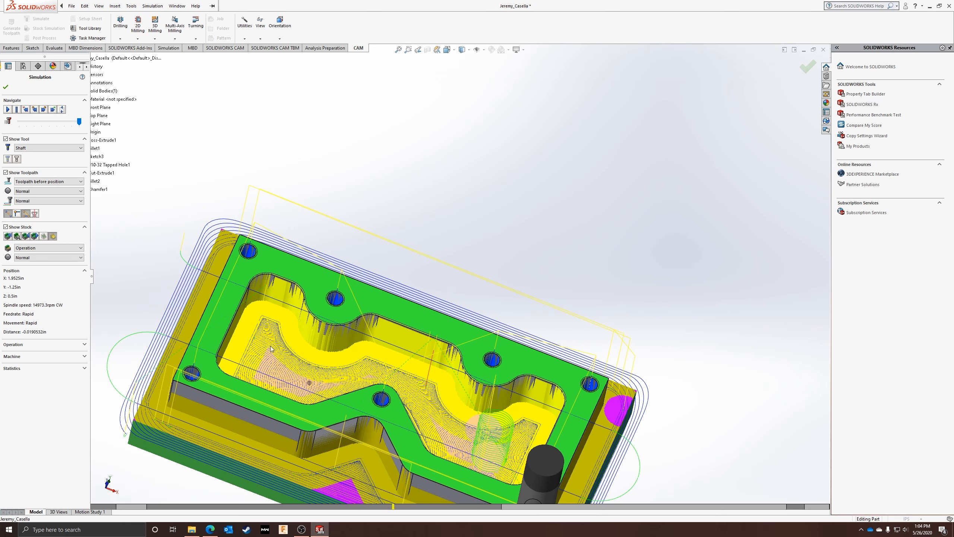
pyautogui.click(6, 87)
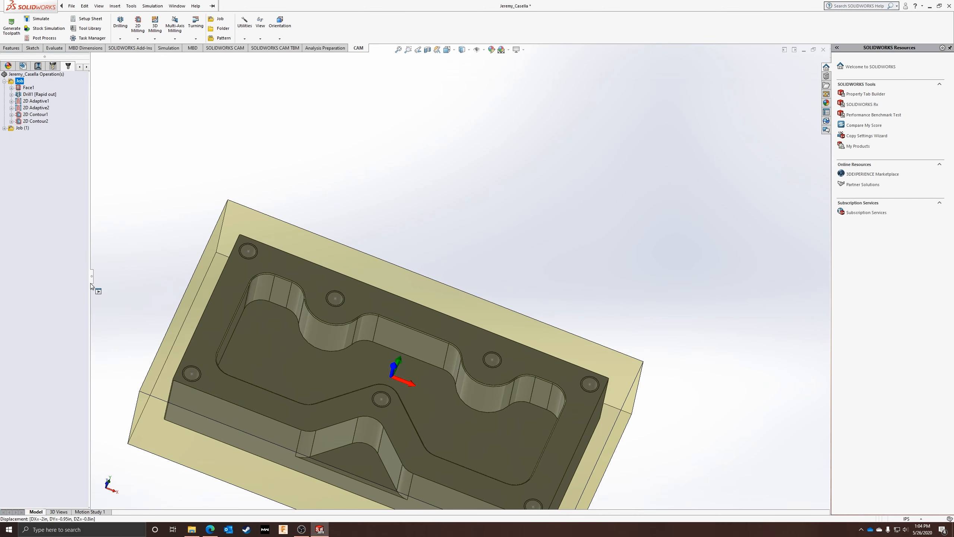
# - Expand Job (1) and paste copies of 2D Contour1 and 2D Contour2 into the operations tree
pyautogui.click(4, 128)
pyautogui.click(35, 115)
pyautogui.keyDown('shift'); pyautogui.click(35, 121); pyautogui.keyUp('shift')
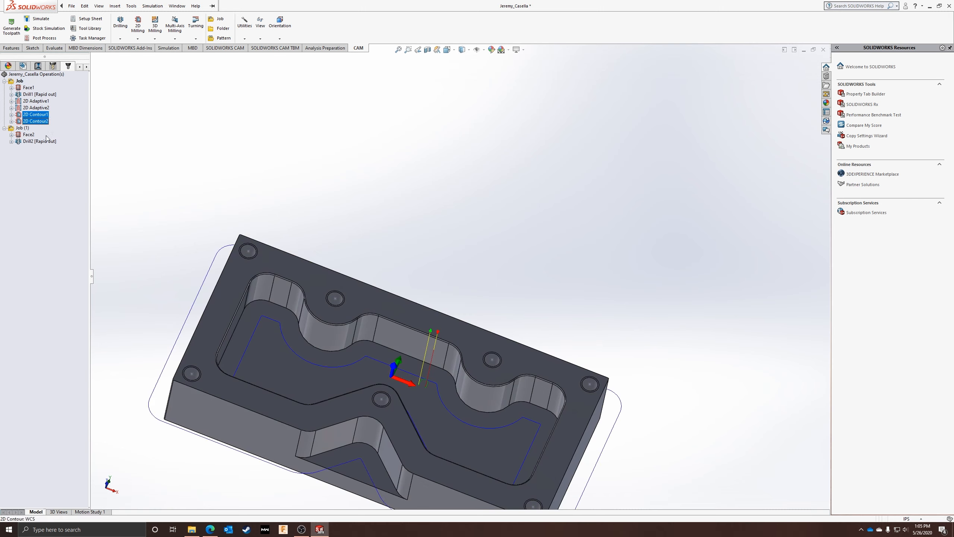
pyautogui.click(9, 186)
pyautogui.hotkey('ctrl', 'v')
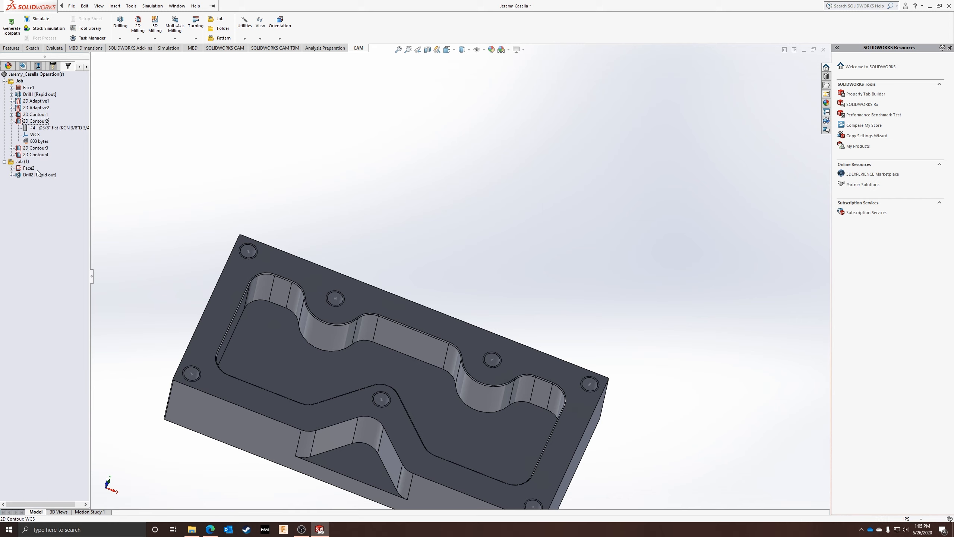
# - Delete the duplicated operations 2D Contour3 and 2D Contour4
pyautogui.click(36, 154)
pyautogui.keyDown('shift'); pyautogui.click(45, 144); pyautogui.keyUp('shift')
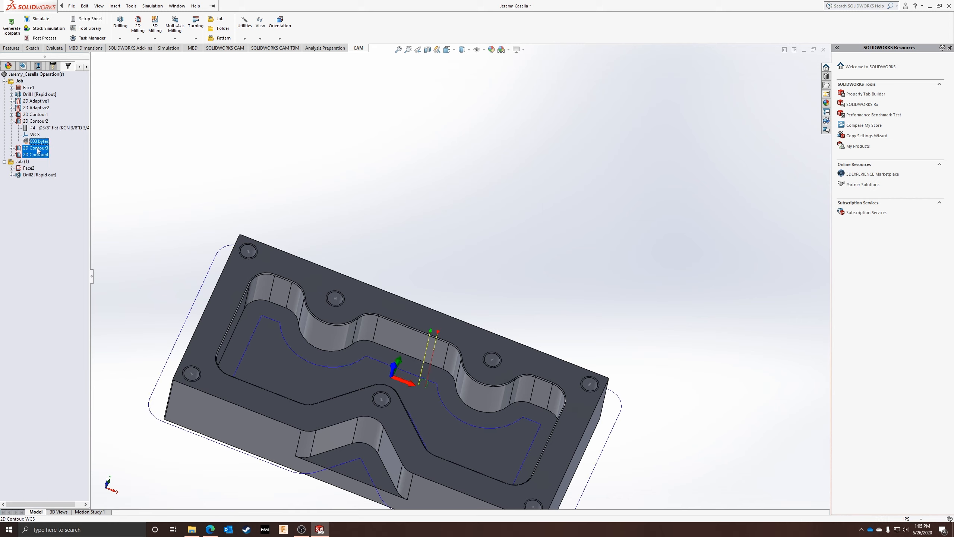
pyautogui.keyDown('shift'); pyautogui.doubleClick(37, 149); pyautogui.keyUp('shift')
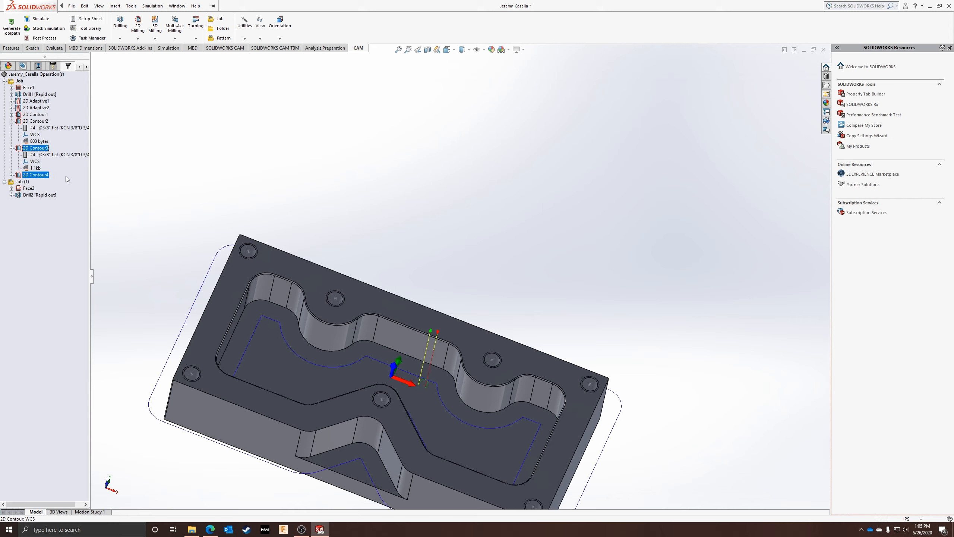
pyautogui.click(26, 177)
pyautogui.keyDown('shift'); pyautogui.click(34, 149); pyautogui.keyUp('shift')
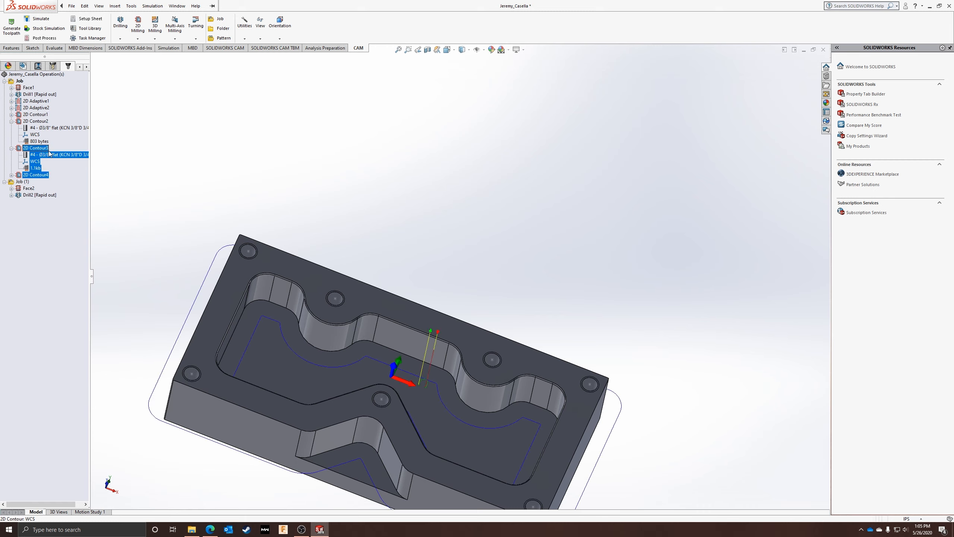
pyautogui.press('Delete')
pyautogui.click(492, 281)
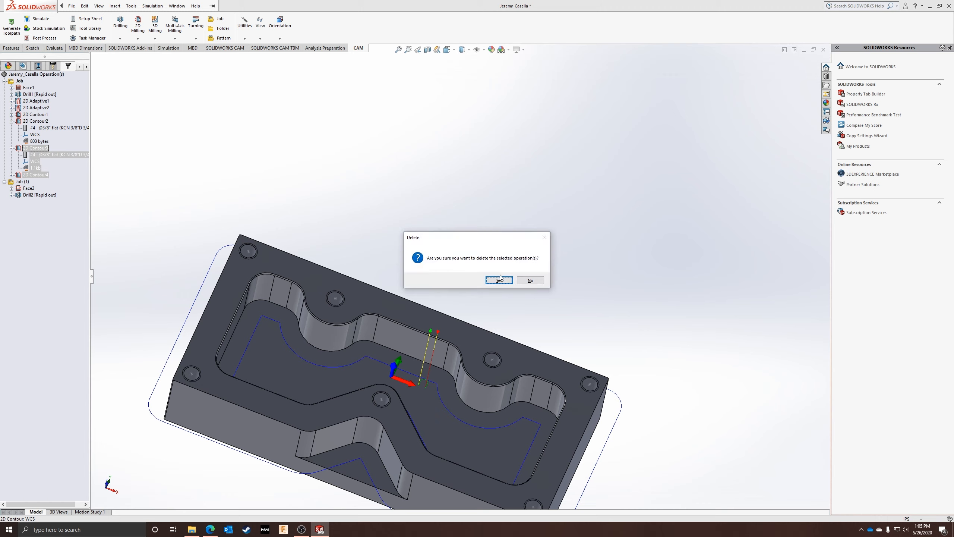
# - Copy 2D Contour1 and 2D Contour2 into Job (1) and generate the toolpaths of the copies
pyautogui.click(29, 122)
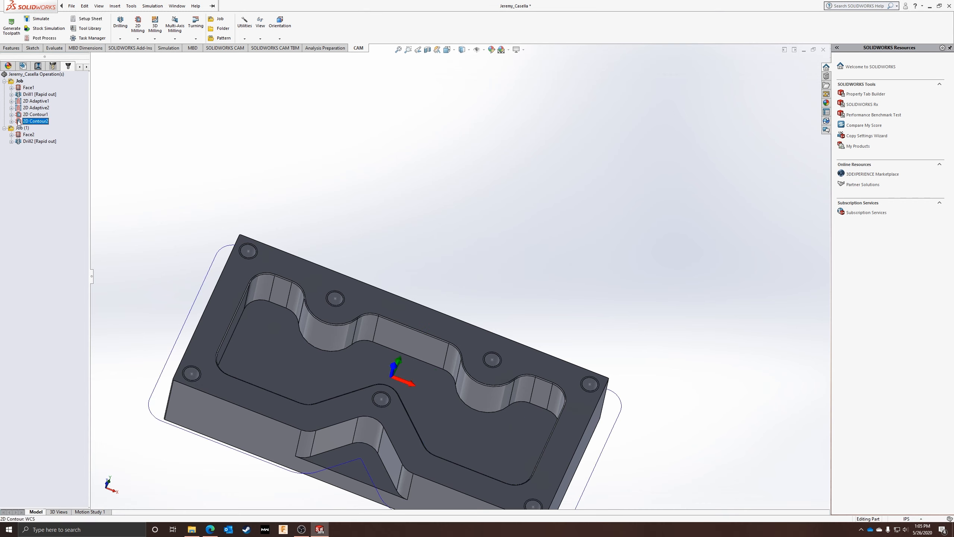
pyautogui.keyDown('ctrl'); pyautogui.click(34, 114); pyautogui.keyUp('ctrl')
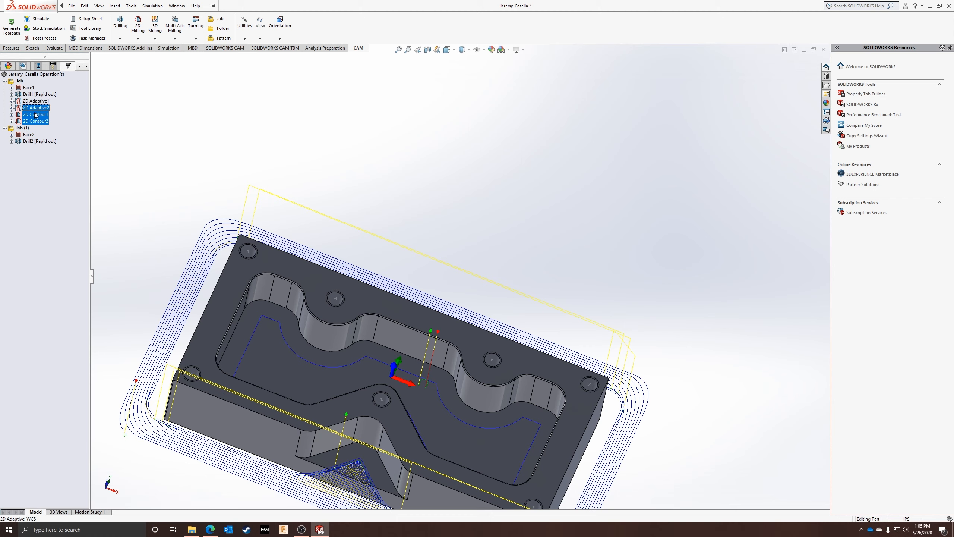
pyautogui.rightClick(39, 114)
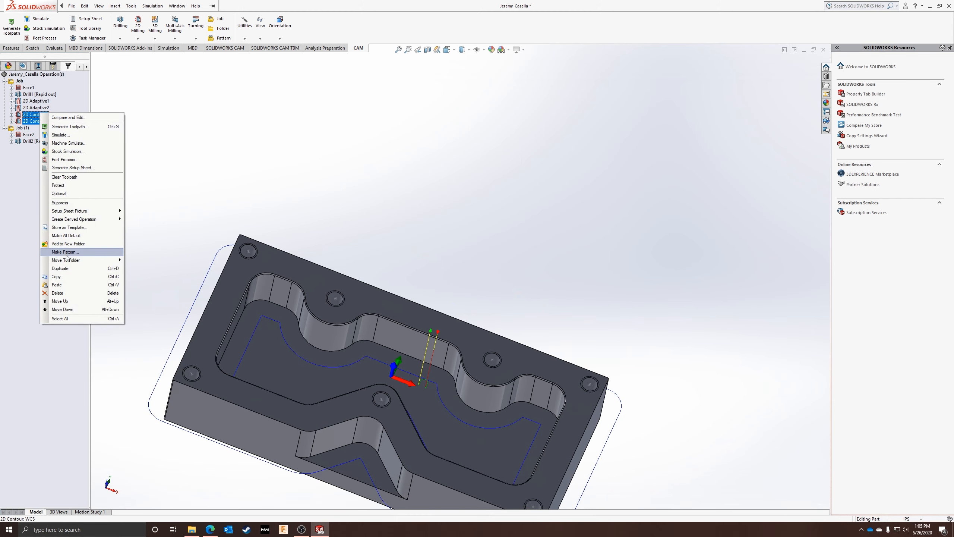
pyautogui.click(60, 277)
pyautogui.click(21, 129)
pyautogui.rightClick(21, 132)
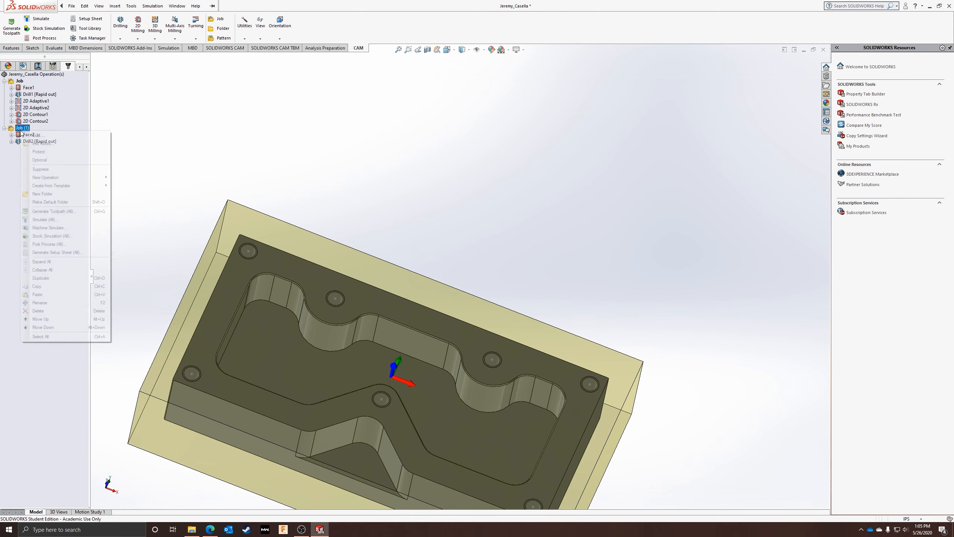
pyautogui.click(38, 295)
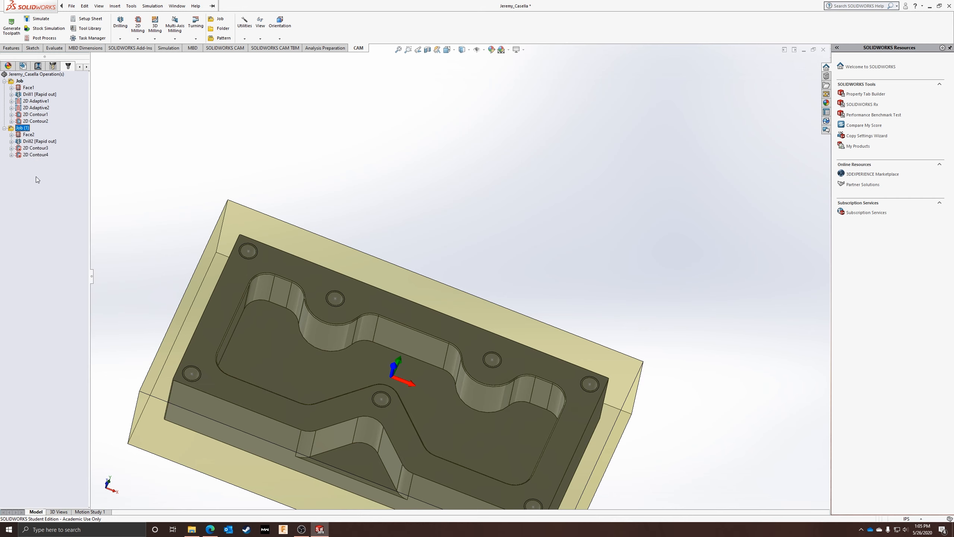
pyautogui.click(2, 36)
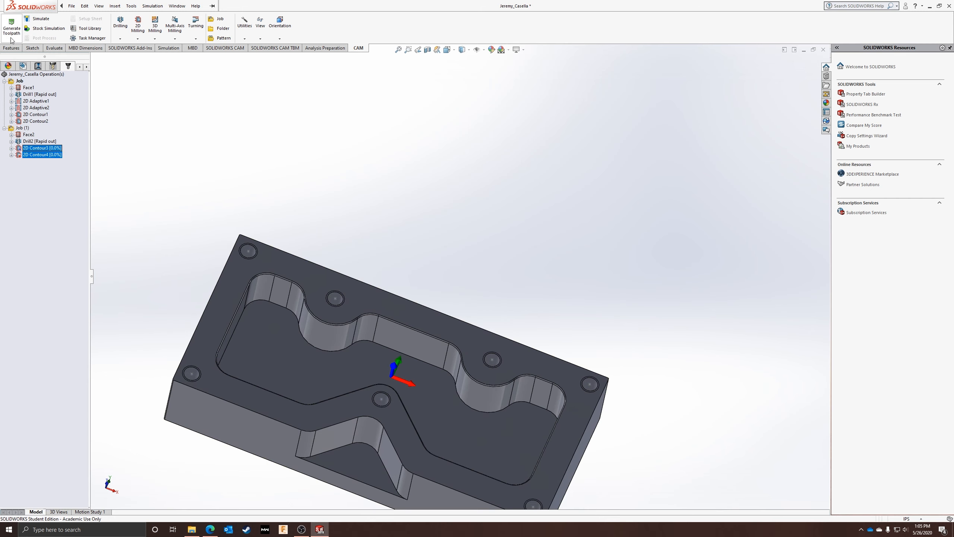
# - Add a 3D Adaptive Clearing operation after Drill2 with rest machining from previous operations
pyautogui.click(38, 142)
pyautogui.click(154, 39)
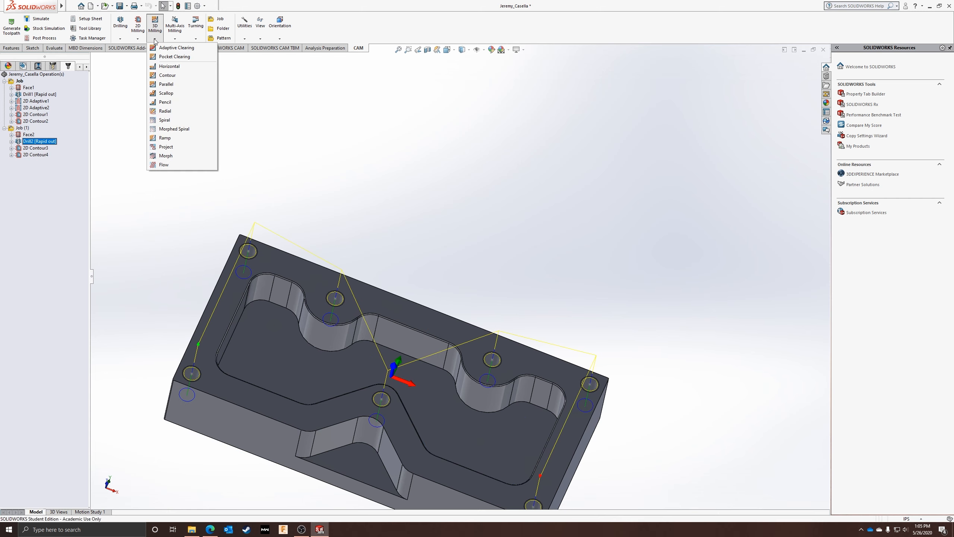
pyautogui.click(171, 49)
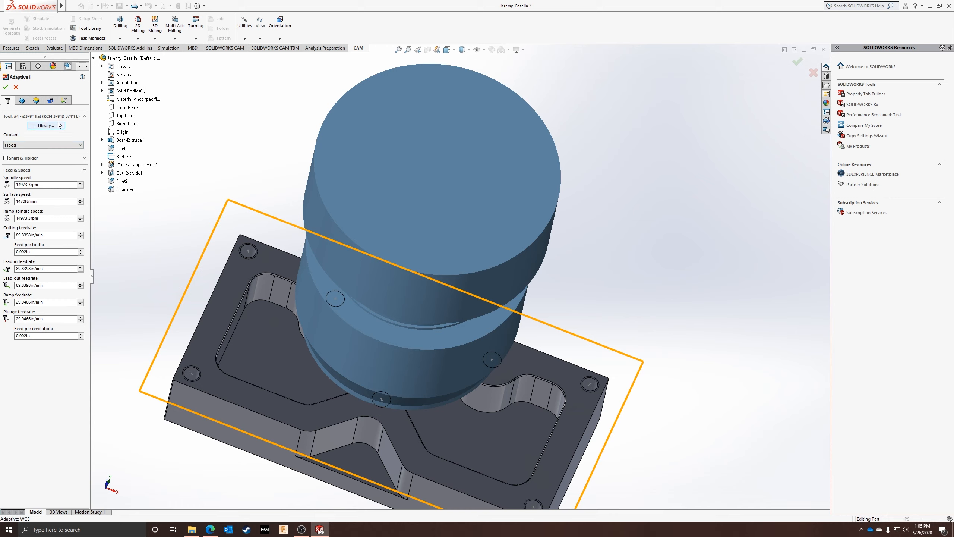
pyautogui.click(21, 101)
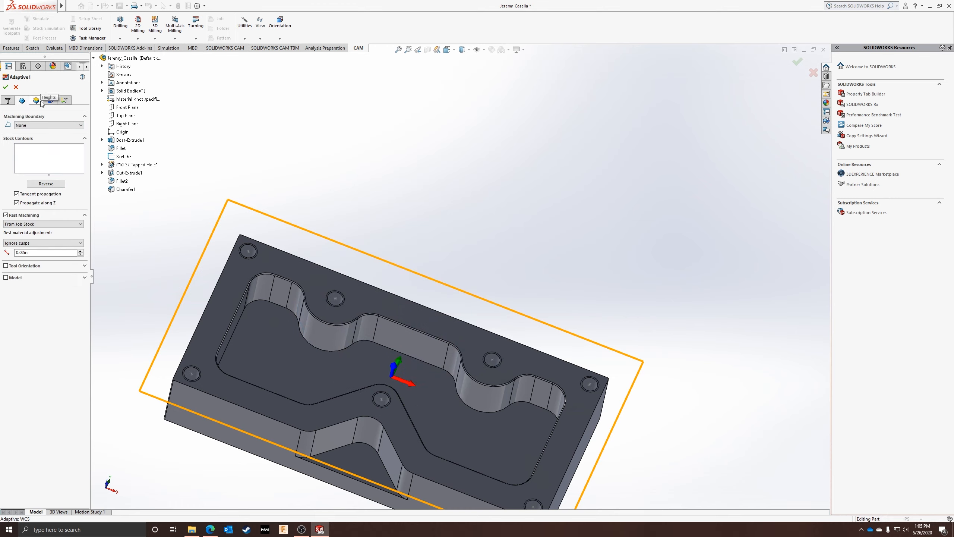
pyautogui.click(28, 224)
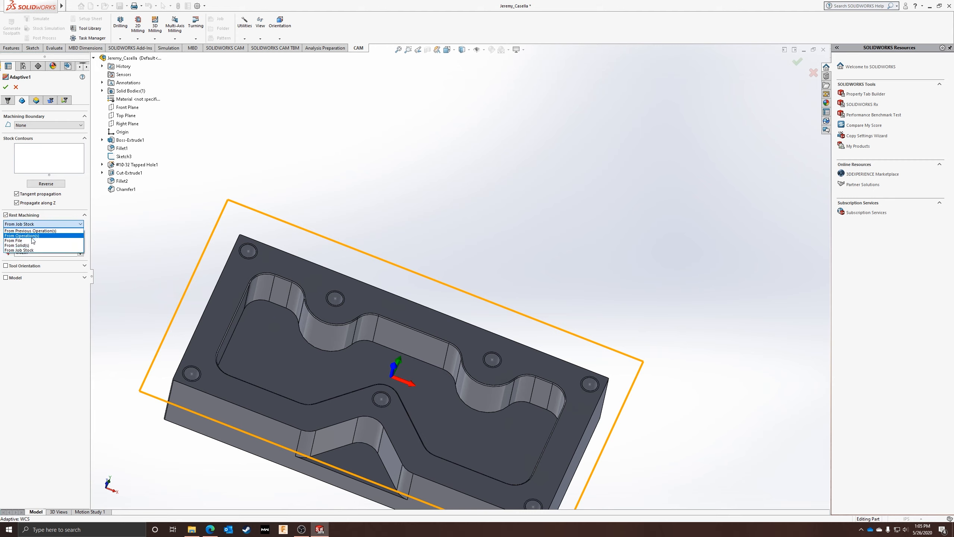
pyautogui.click(35, 230)
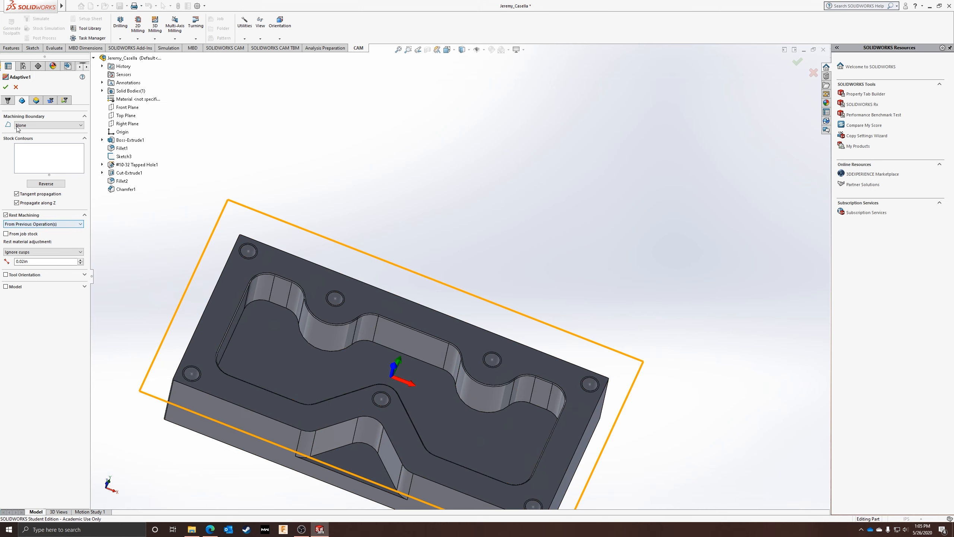
# - Set the adaptive operation's clearance and retract heights to 0.5 in, both measured from the stock top
pyautogui.click(36, 100)
pyautogui.moveTo(36, 146); pyautogui.dragTo(1, 144)
pyautogui.write('.5in')
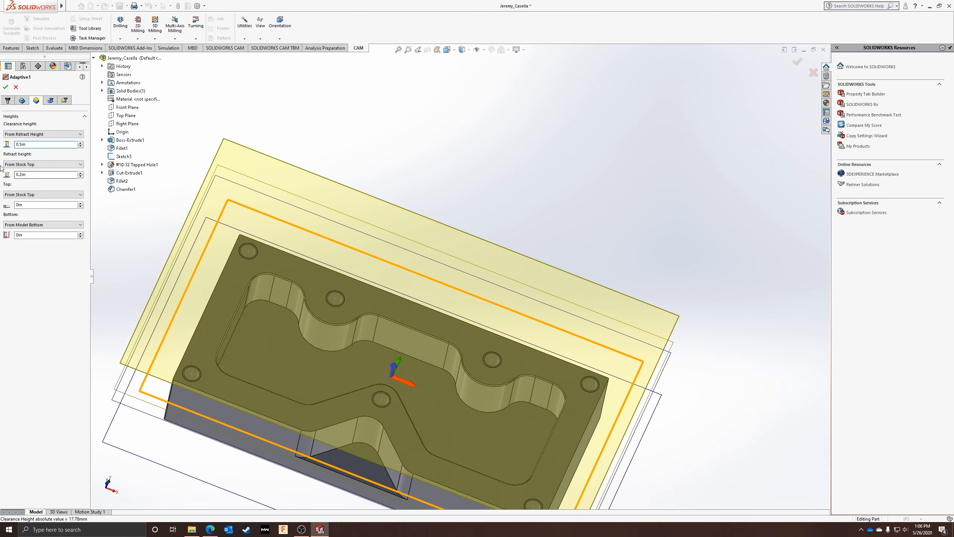
pyautogui.moveTo(33, 174); pyautogui.dragTo(0, 168)
pyautogui.write('5')
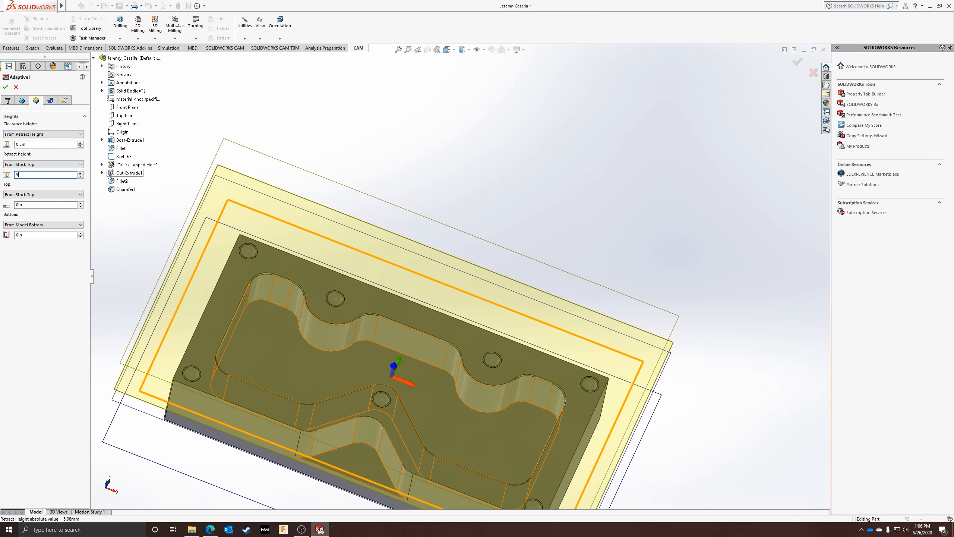
pyautogui.press('BackSpace')
pyautogui.write('.5')
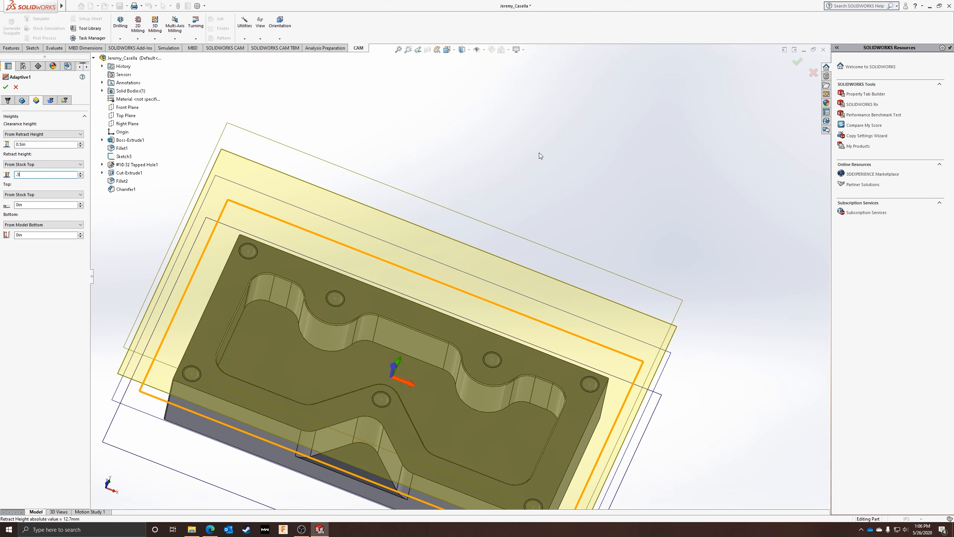
pyautogui.click(53, 134)
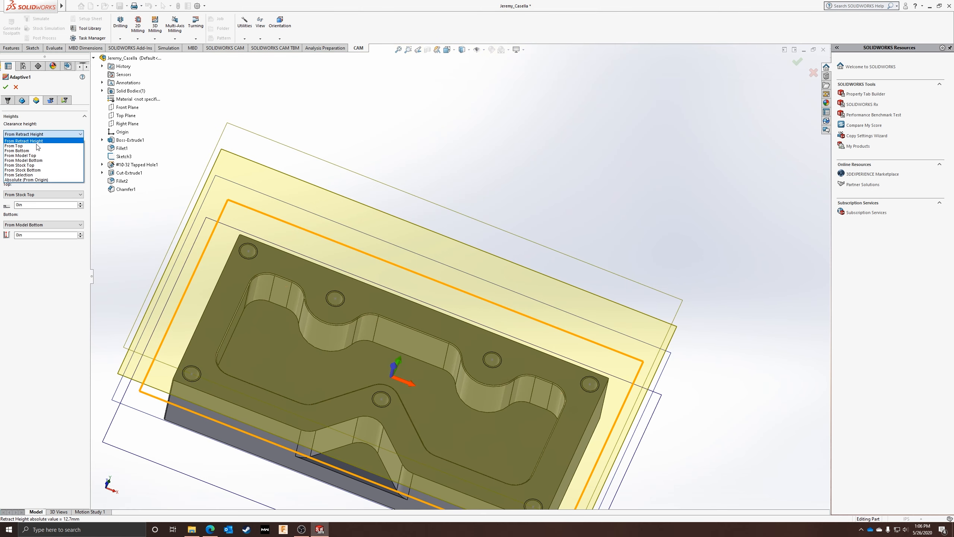
pyautogui.click(30, 166)
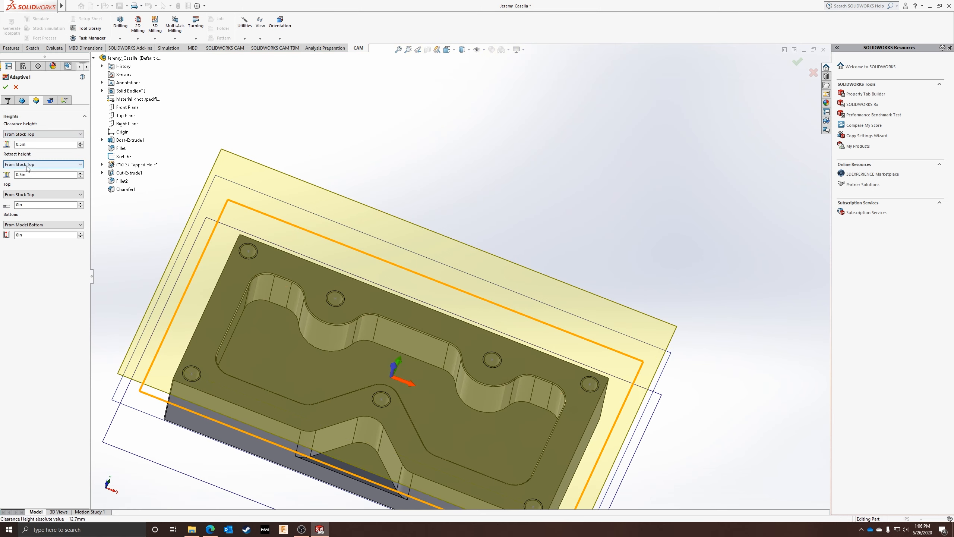
# - Set the adaptive operation's bottom height from selection, using the floor face of the side notch
pyautogui.click(51, 100)
pyautogui.click(36, 100)
pyautogui.moveTo(175, 350); pyautogui.dragTo(230, 392, button='middle')
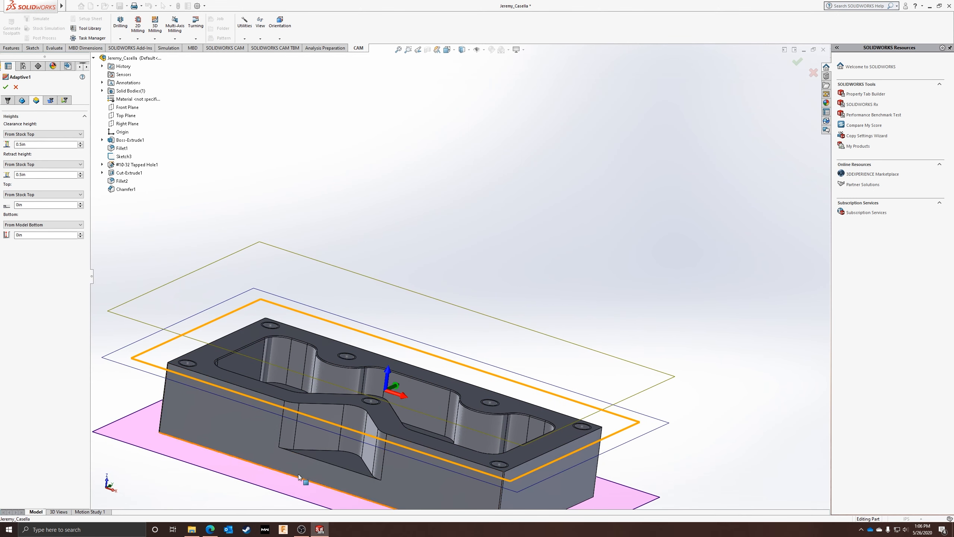
pyautogui.click(34, 225)
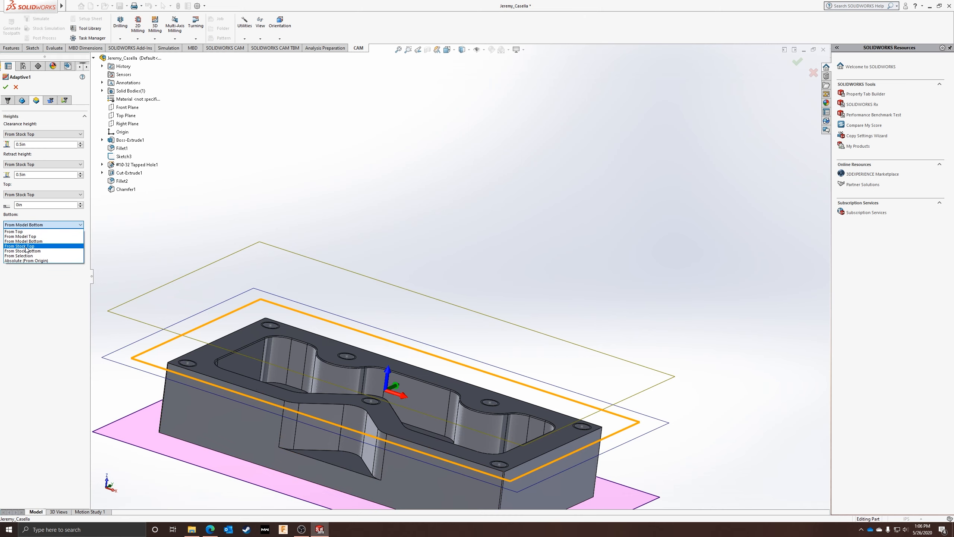
pyautogui.click(19, 240)
pyautogui.click(324, 452)
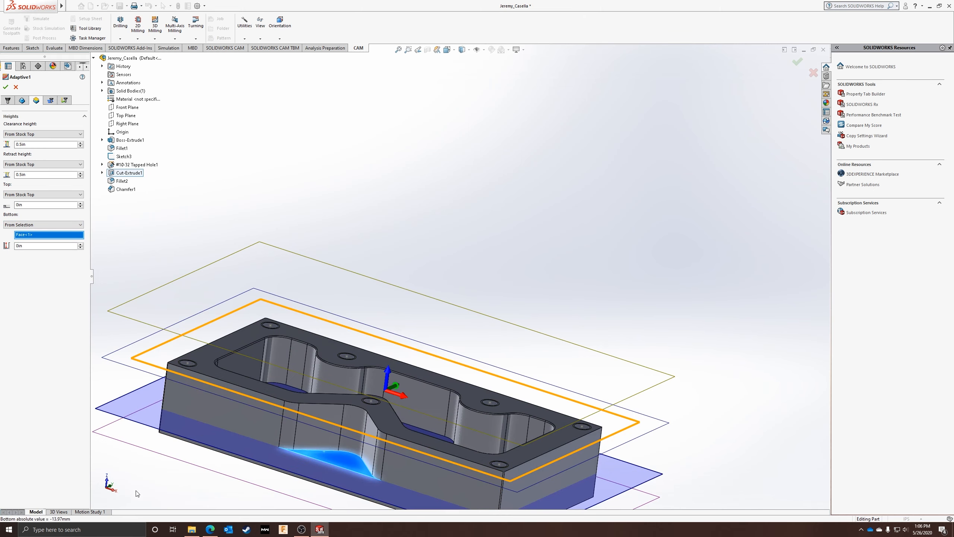
pyautogui.moveTo(316, 419); pyautogui.dragTo(306, 485, button='middle')
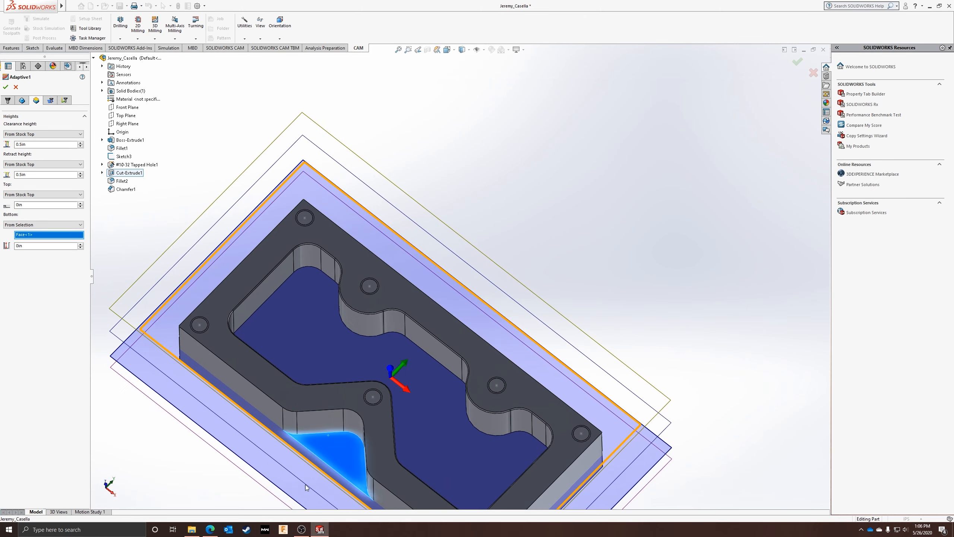
pyautogui.click(294, 345)
pyautogui.click(343, 448)
pyautogui.moveTo(203, 388); pyautogui.dragTo(207, 330, button='middle')
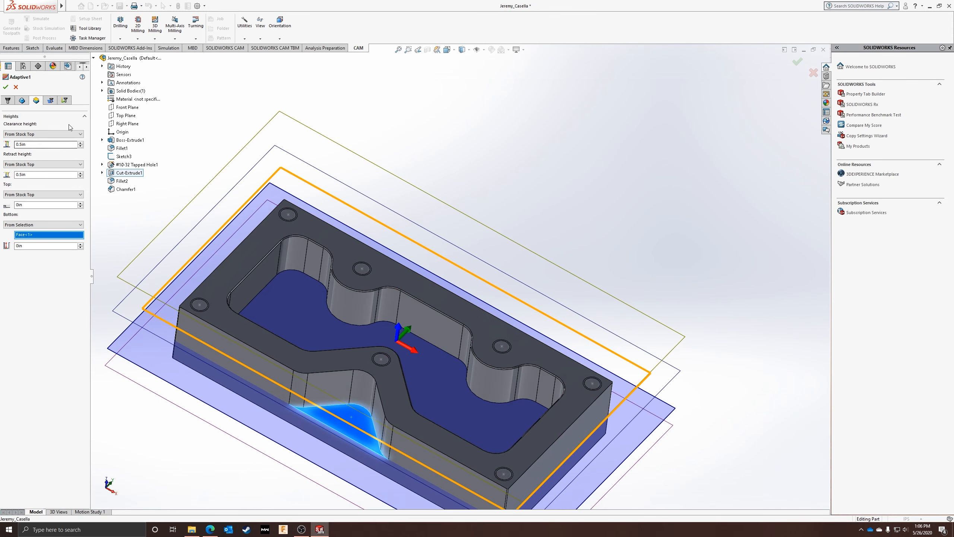
# - Set the adaptive clearing's optimal load to .07*(3/8) in and the minimum cutting radius to 0.015 in
pyautogui.click(51, 100)
pyautogui.click(32, 134)
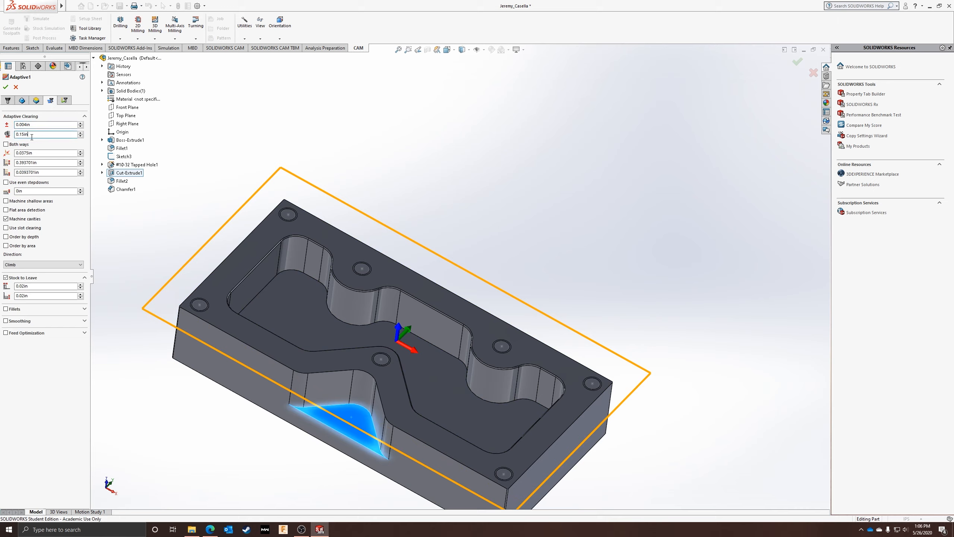
pyautogui.write('/')
pyautogui.write('07')
pyautogui.write('*')
pyautogui.write('(3/8)')
pyautogui.moveTo(37, 135); pyautogui.dragTo(22, 134)
pyautogui.press('Tab')
pyautogui.write('.02')
pyautogui.press('BackSpace')
pyautogui.press('Tab')
# - Enter a new maximum roughing stepdown for the adaptive clearing and accept the operation
pyautogui.click(47, 162)
pyautogui.doubleClick(29, 163)
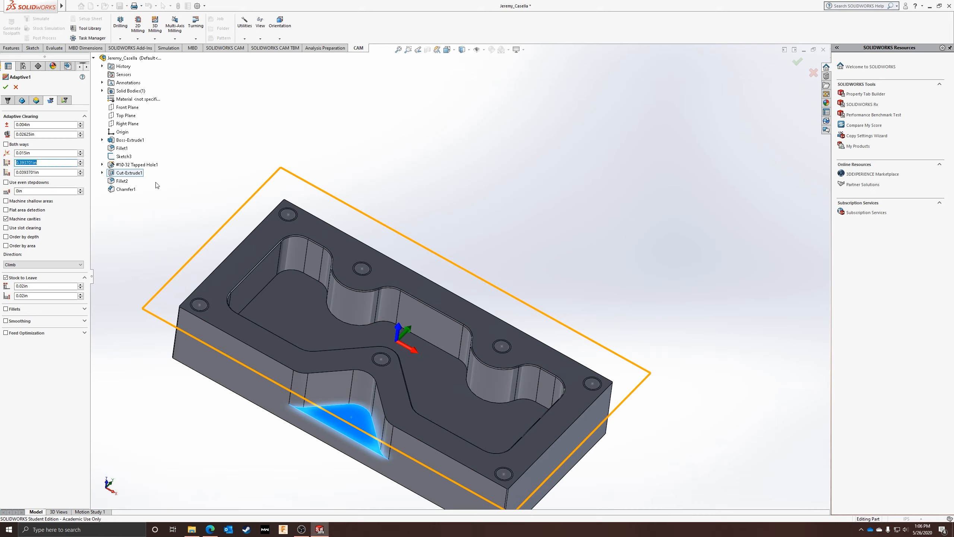
pyautogui.write('.')
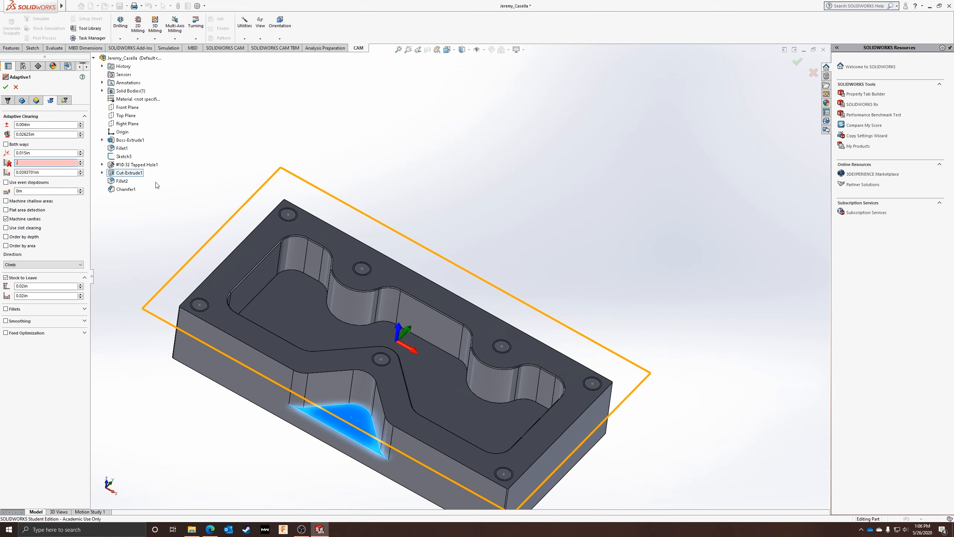
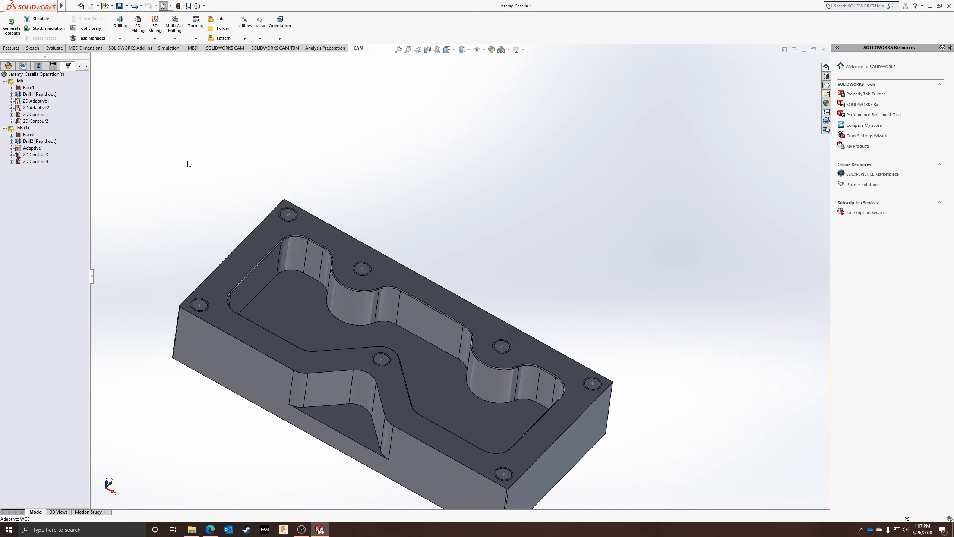
# - Display the Adaptive1 toolpath and examine it around the block from several angles
pyautogui.click(40, 150)
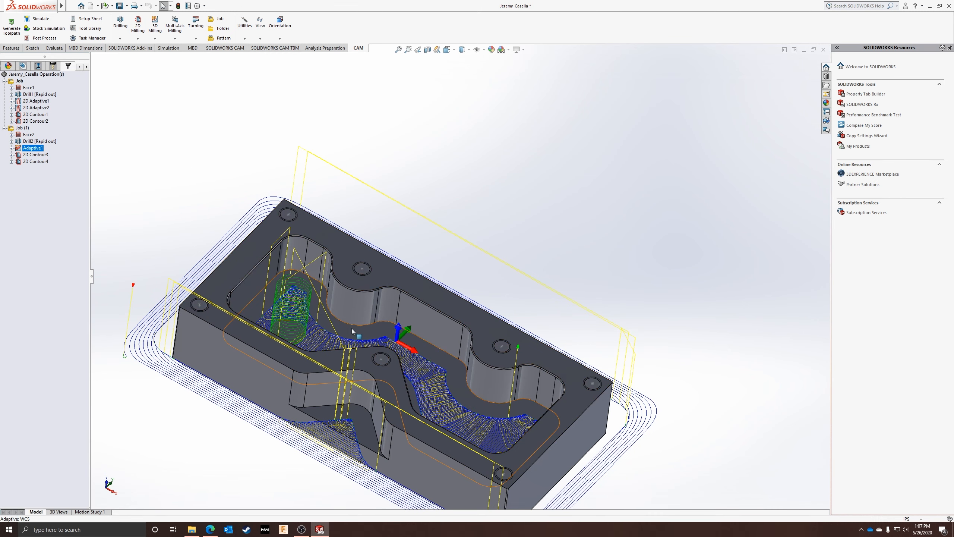
pyautogui.moveTo(604, 345); pyautogui.dragTo(320, 294, button='middle')
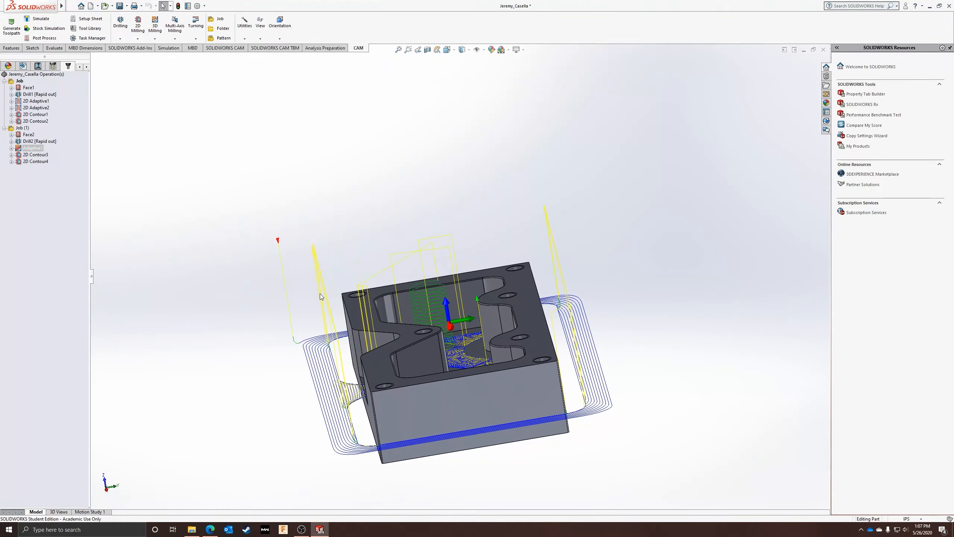
pyautogui.moveTo(261, 328); pyautogui.dragTo(254, 357, button='middle')
pyautogui.scroll(1, 255, 466)
# - Simulate all of Job (1) at increased playback speed with the stock displayed, and inspect the machined stock near the end
pyautogui.click(20, 122)
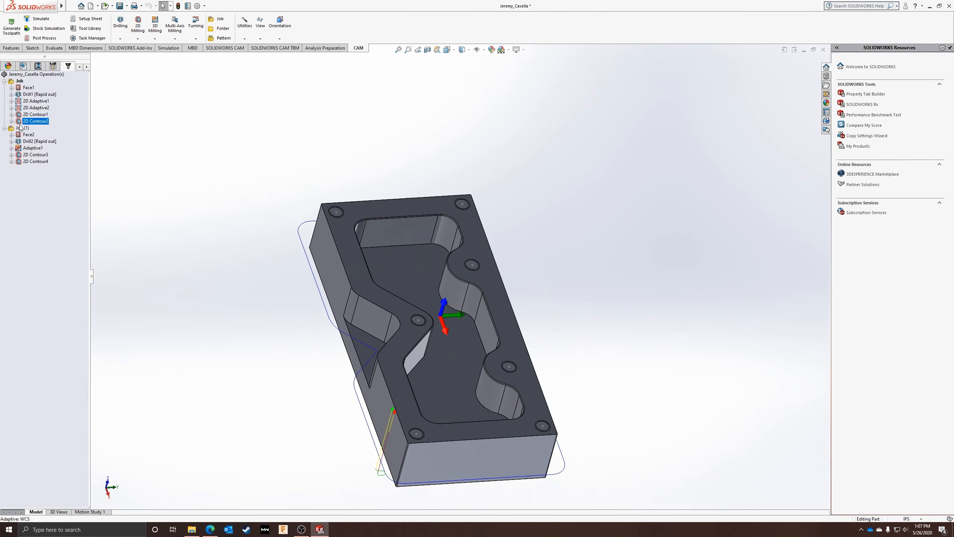
pyautogui.click(20, 128)
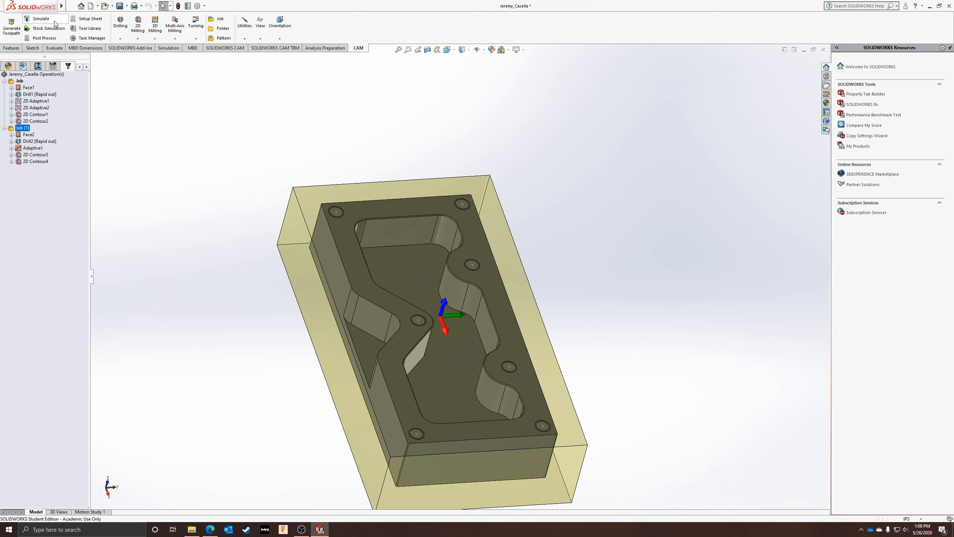
pyautogui.click(11, 23)
pyautogui.press('Return')
pyautogui.click(40, 18)
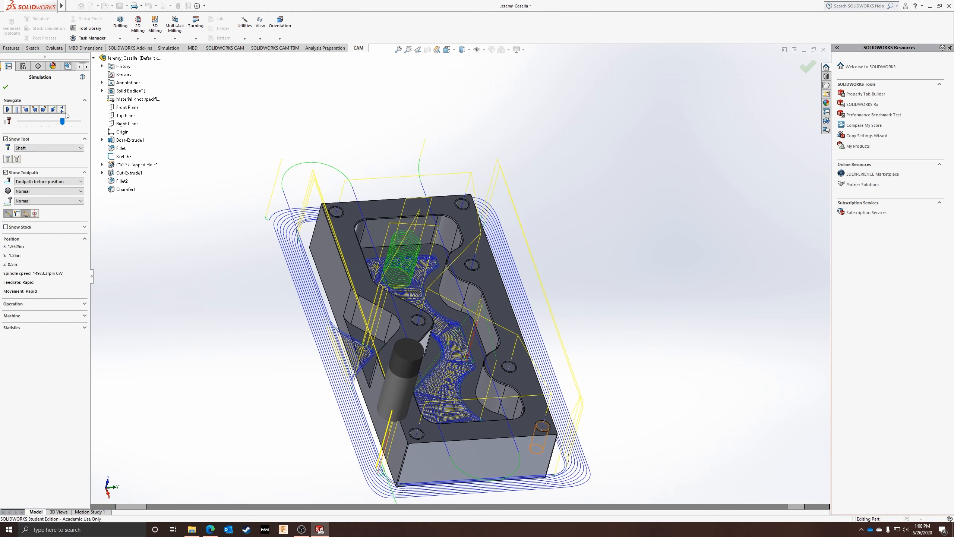
pyautogui.click(9, 109)
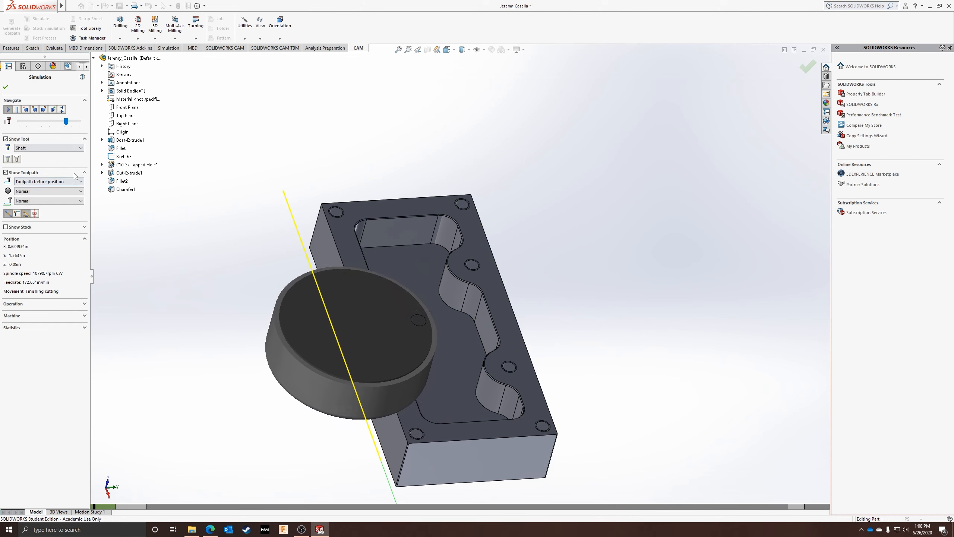
pyautogui.click(80, 124)
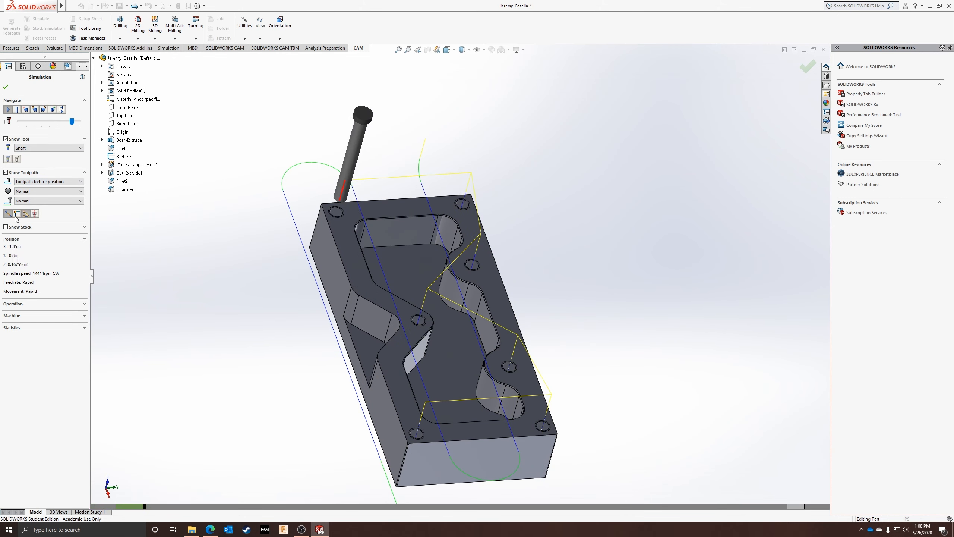
pyautogui.click(6, 227)
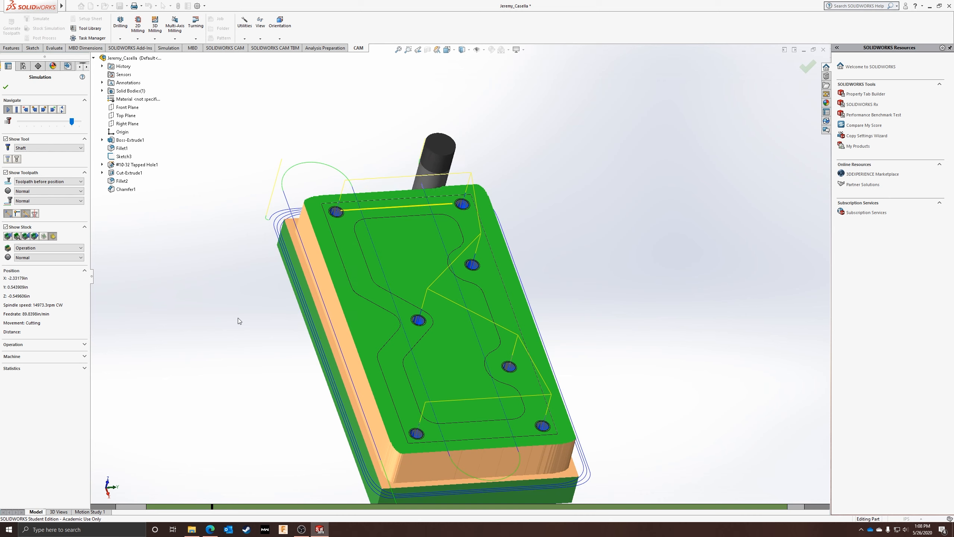
pyautogui.click(749, 507)
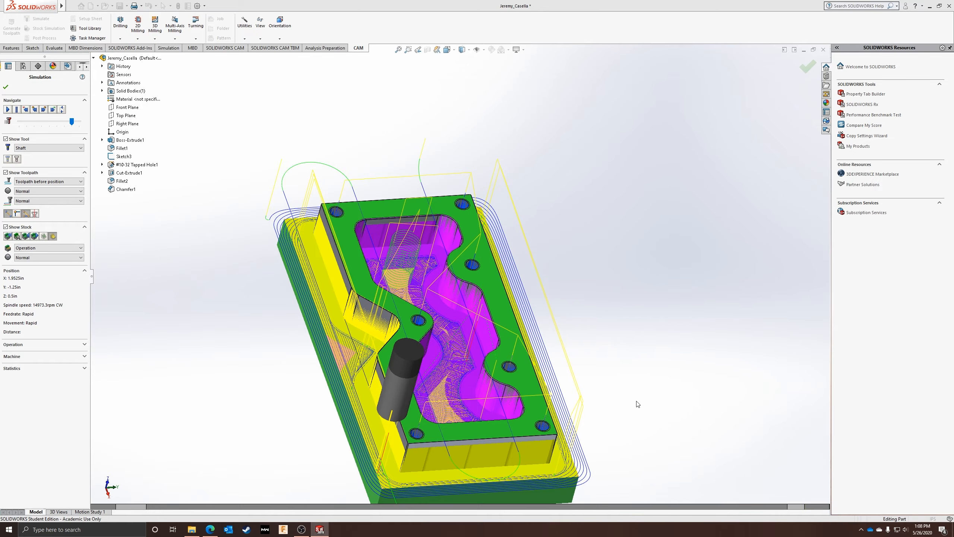
pyautogui.moveTo(637, 405); pyautogui.dragTo(586, 352, button='middle')
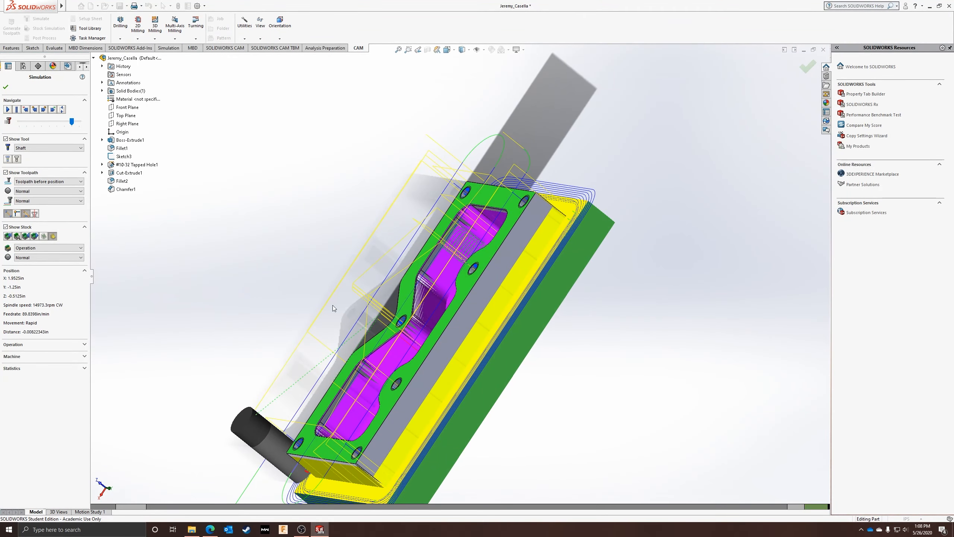
# - Exit the simulation and duplicate Job (1) with all its operations, leaving only the new copy expanded
pyautogui.click(6, 86)
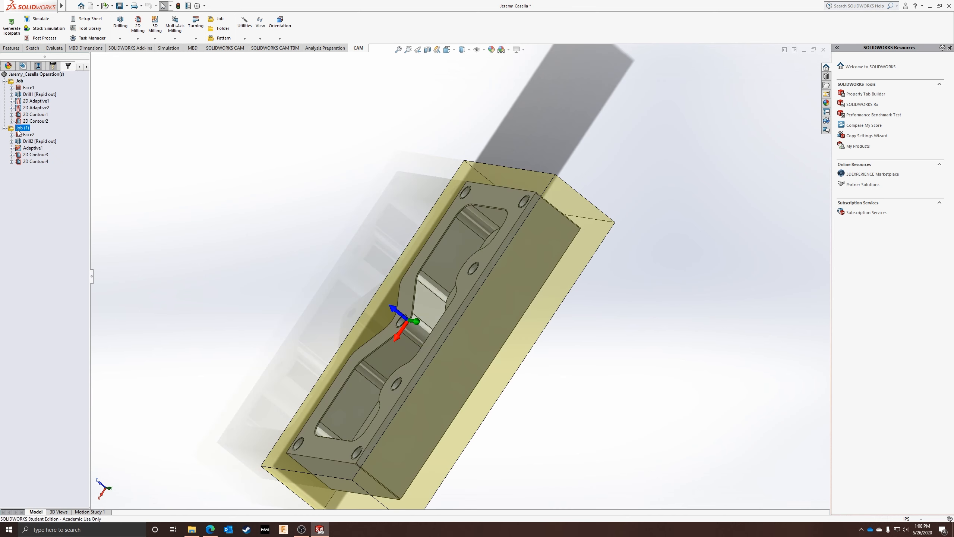
pyautogui.click(5, 129)
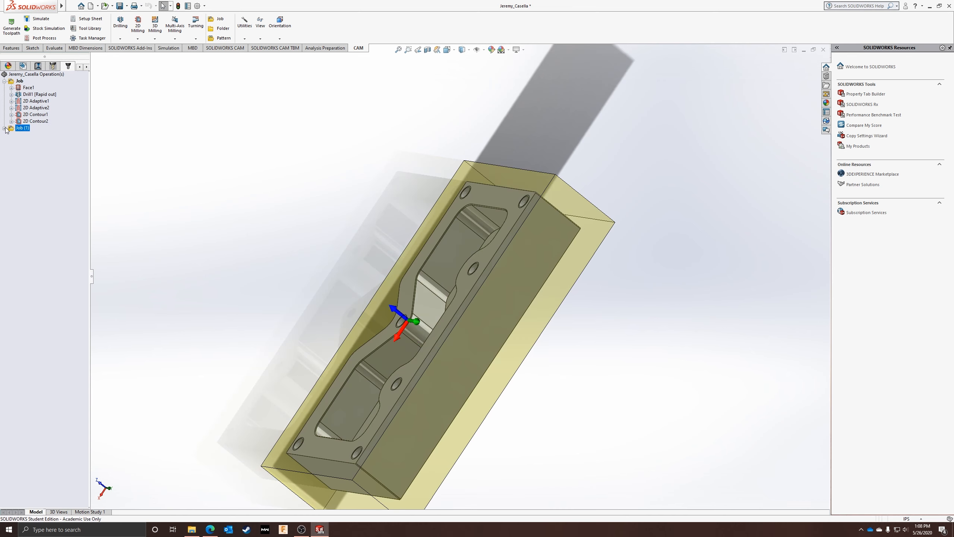
pyautogui.click(24, 139)
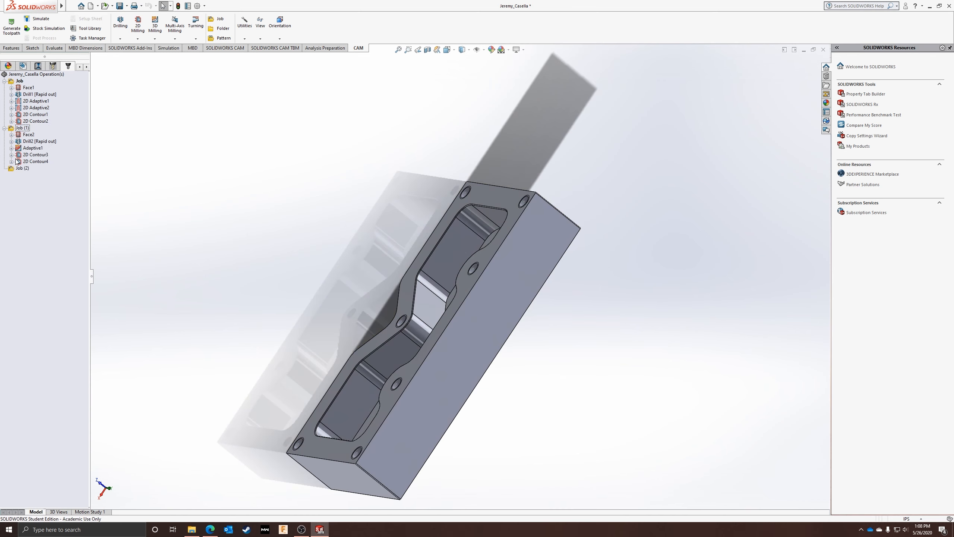
pyautogui.click(19, 169)
pyautogui.click(5, 168)
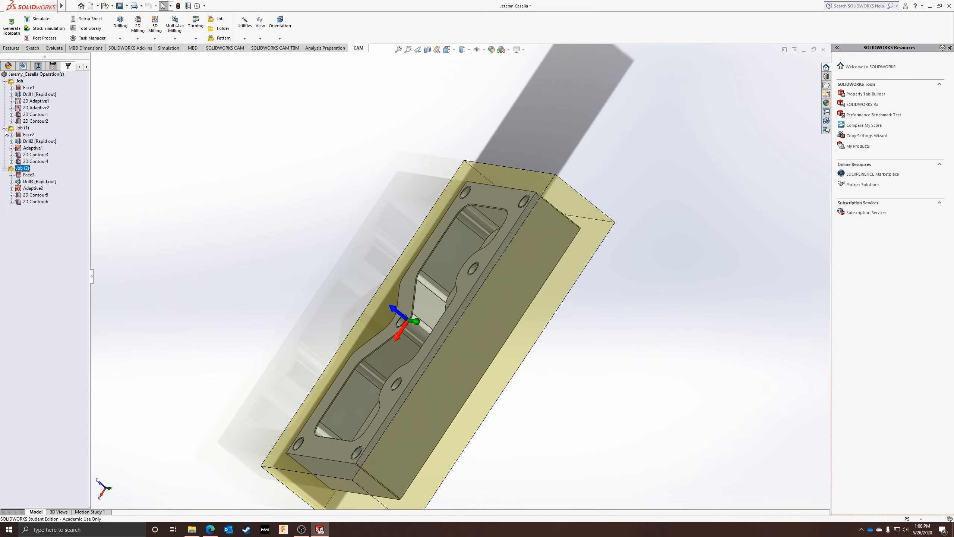
pyautogui.click(5, 128)
# - Delete the drilling operation and the last 2D contour, 2D Contour6, from Job (2)
pyautogui.click(18, 142)
pyautogui.moveTo(405, 315); pyautogui.dragTo(394, 209, button='middle')
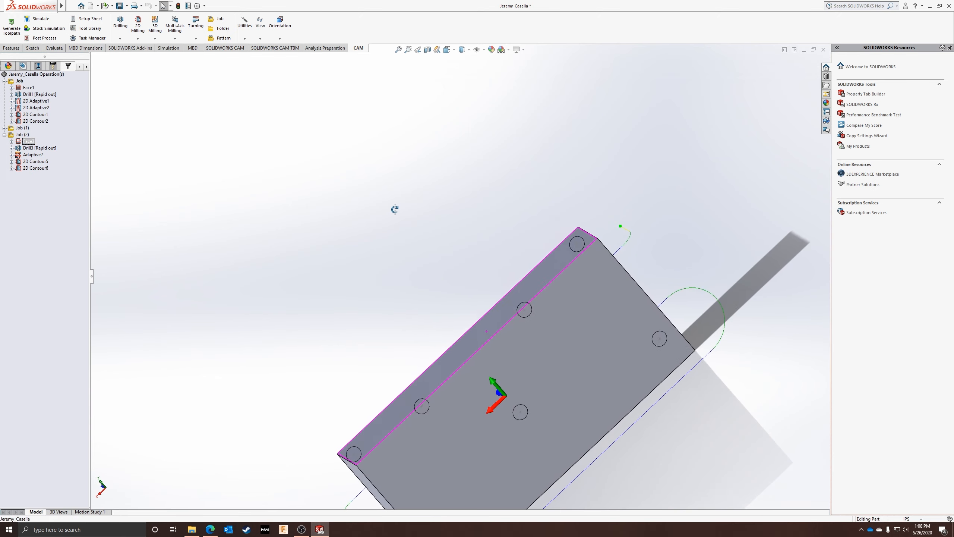
pyautogui.scroll(4, 559, 369)
pyautogui.click(29, 148)
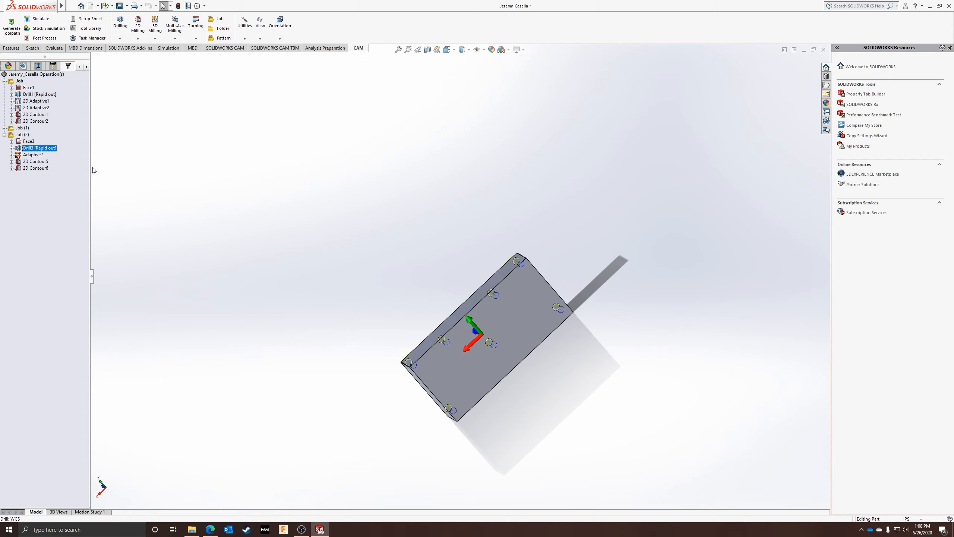
pyautogui.press('Delete')
pyautogui.click(513, 287)
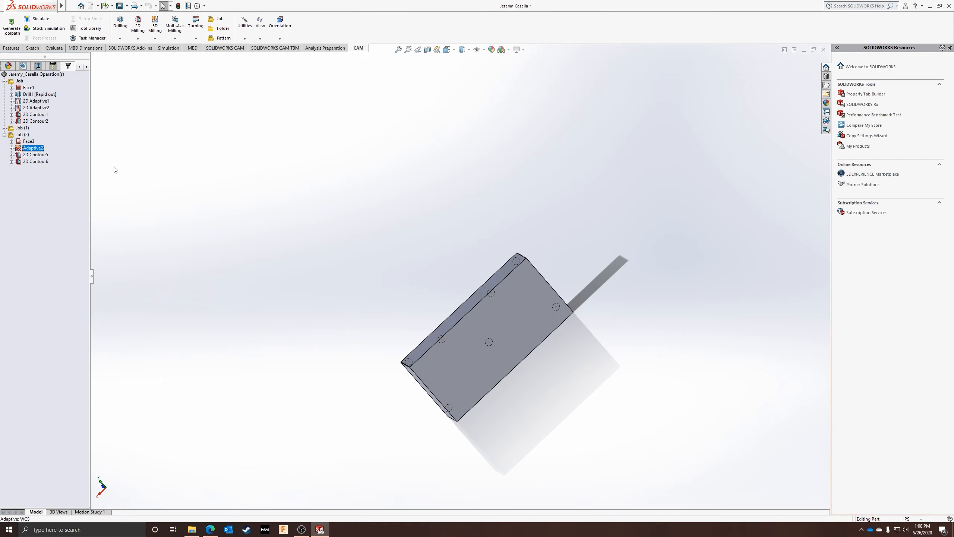
pyautogui.click(36, 161)
pyautogui.press('Delete')
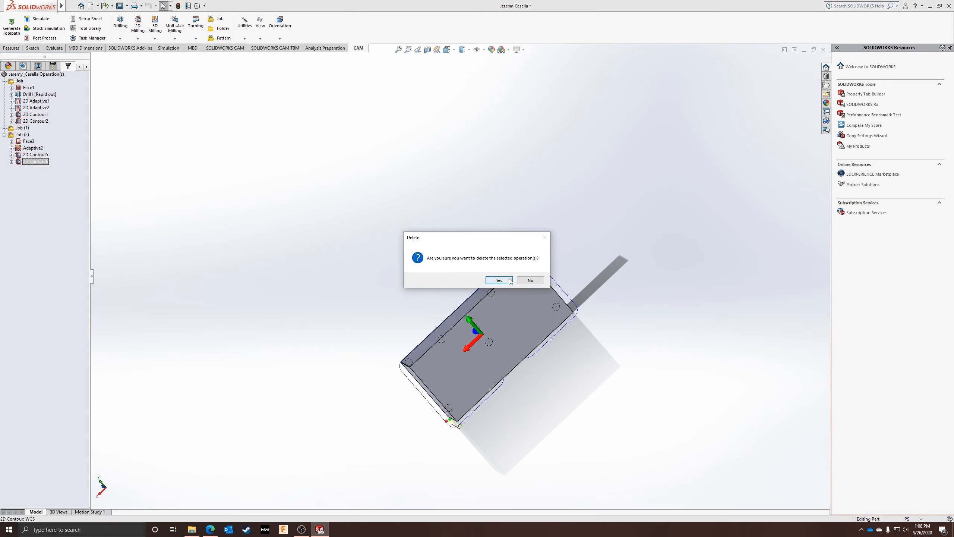
pyautogui.click(510, 281)
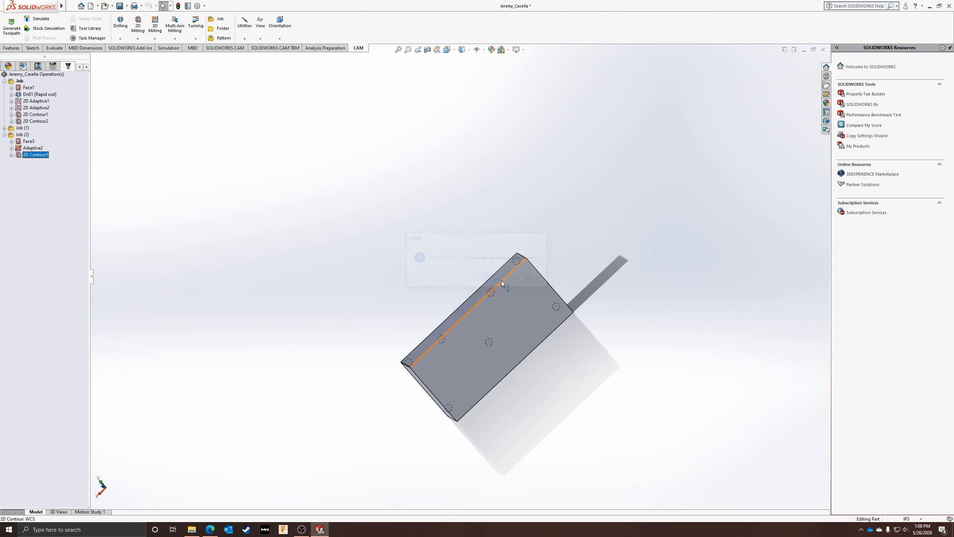
# - Edit Job (2) and flip its work coordinate system by reversing the Z axis and turning off the X axis reversal
pyautogui.rightClick(20, 135)
pyautogui.click(37, 140)
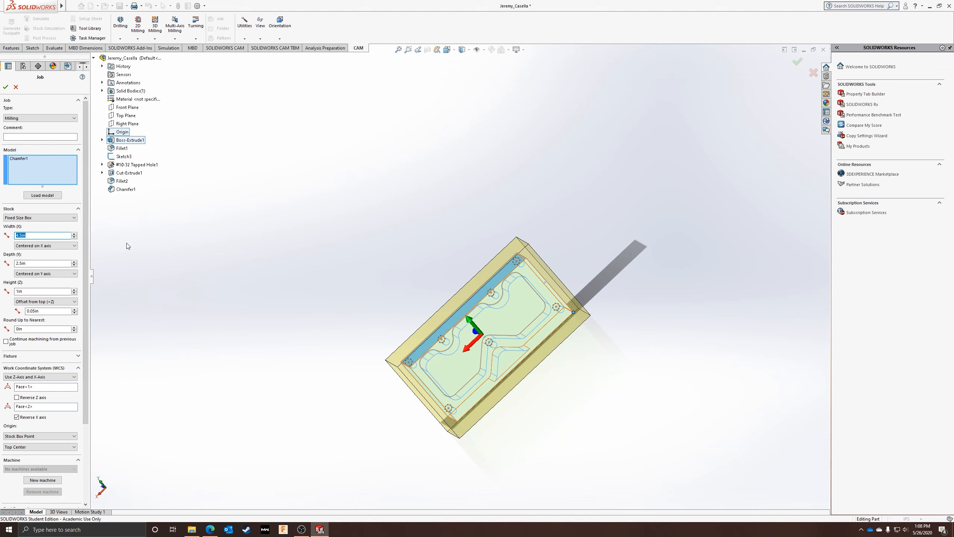
pyautogui.click(18, 398)
pyautogui.moveTo(587, 463); pyautogui.dragTo(517, 372, button='middle')
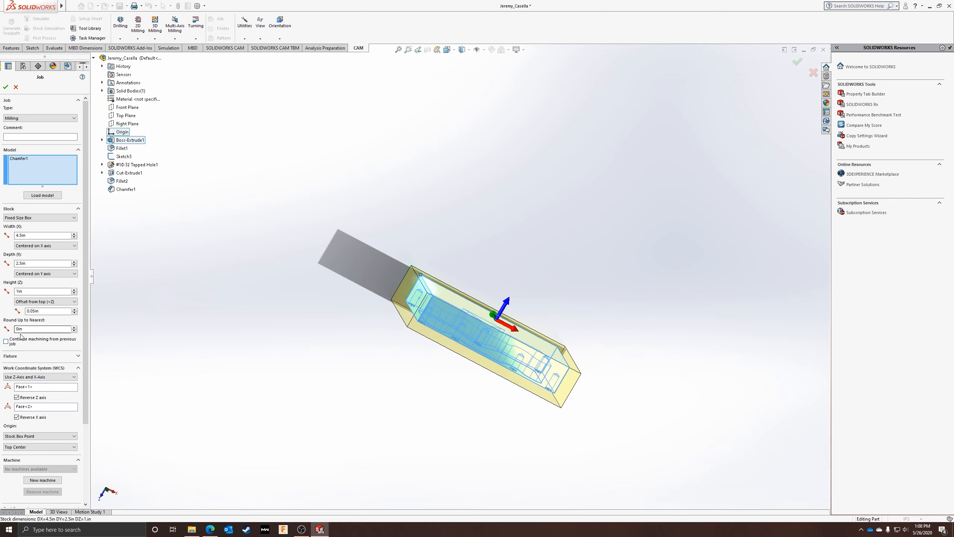
pyautogui.moveTo(354, 452); pyautogui.dragTo(459, 357, button='middle')
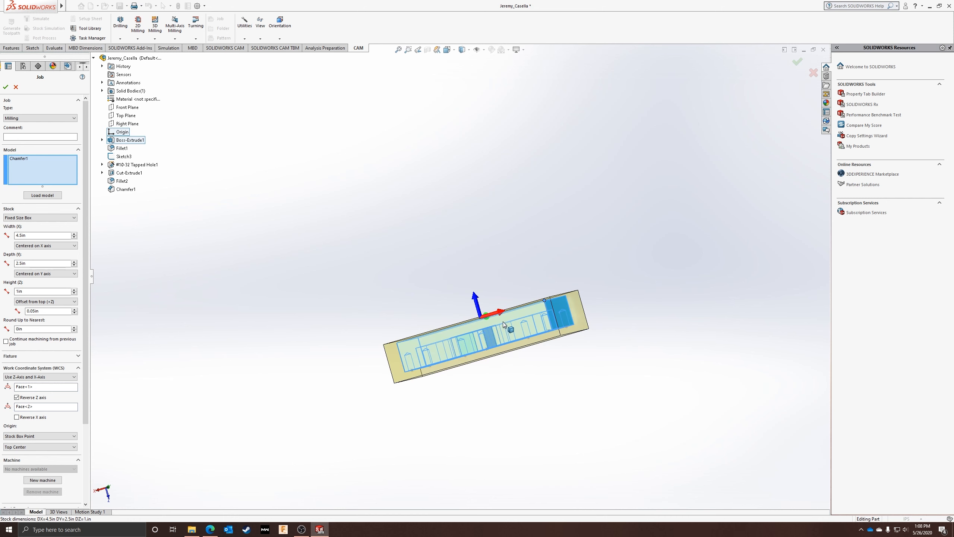
# - Set the stock height positioning to Offset from bottom (-Z) and accept the job
pyautogui.scroll(-4, 505, 327)
pyautogui.scroll(-2, 408, 300)
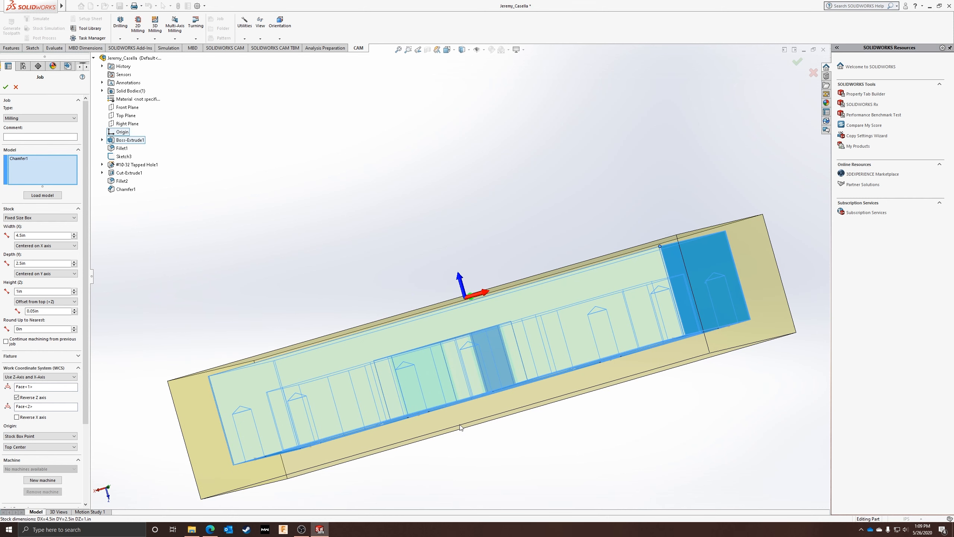
pyautogui.click(45, 301)
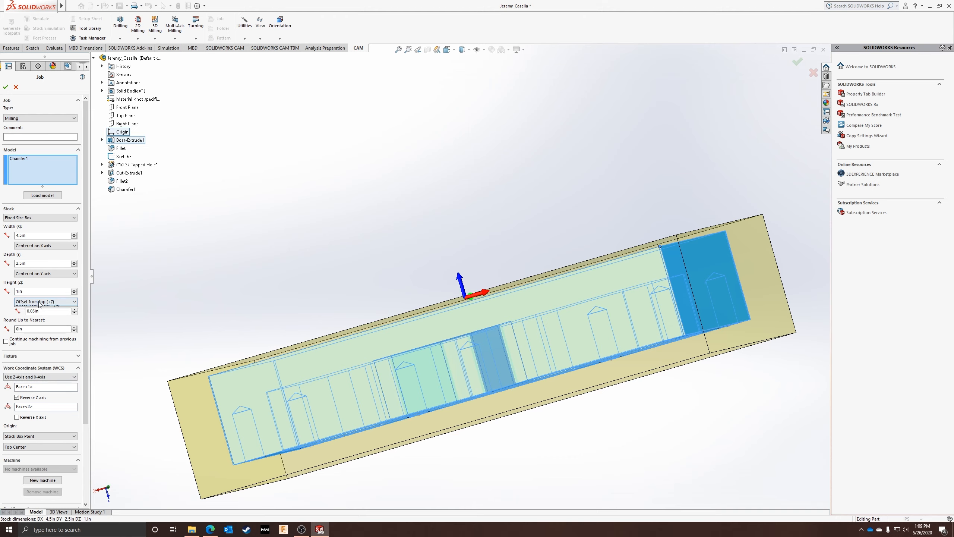
pyautogui.click(37, 312)
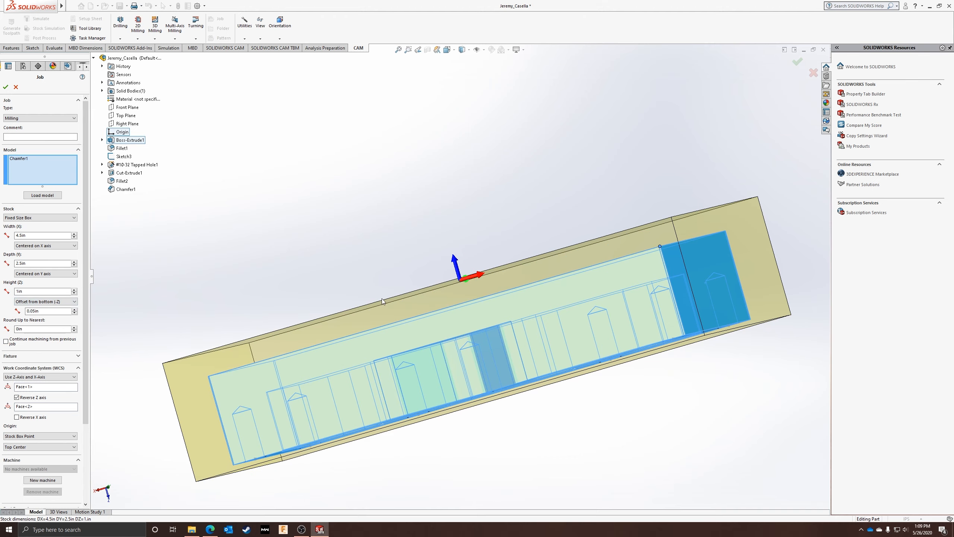
pyautogui.moveTo(444, 237); pyautogui.dragTo(434, 292, button='middle')
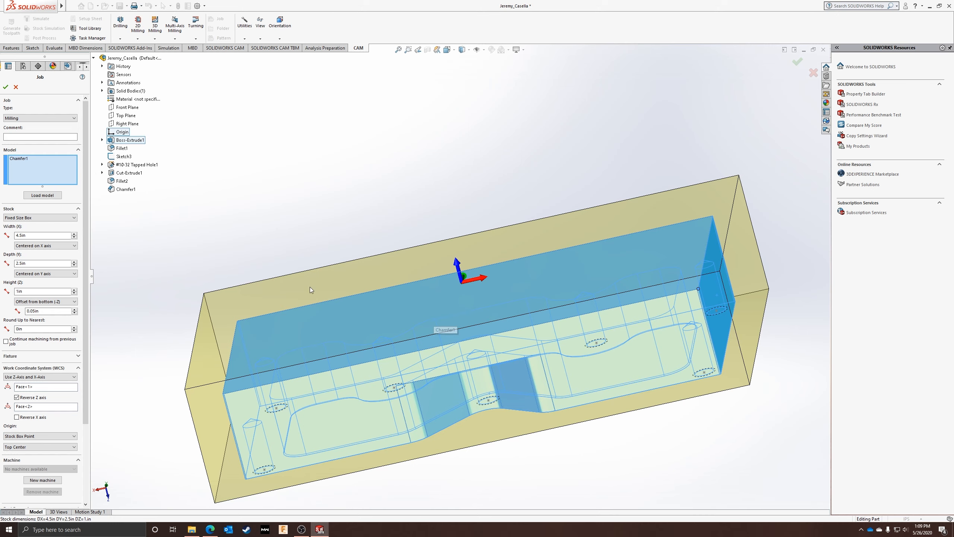
pyautogui.click(6, 87)
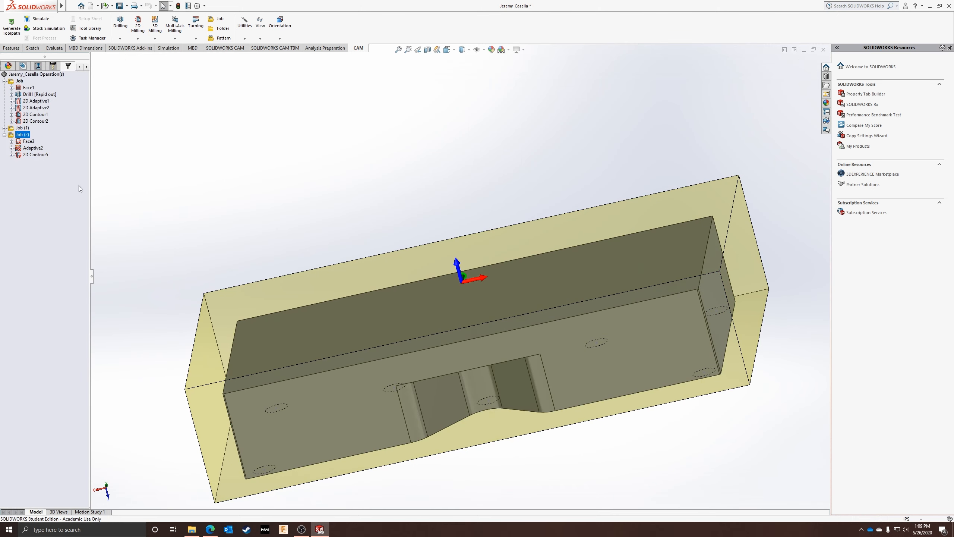
# - Check the Face3 operation in Job (2), leave it without edits and regenerate its toolpath
pyautogui.rightClick(30, 142)
pyautogui.click(45, 145)
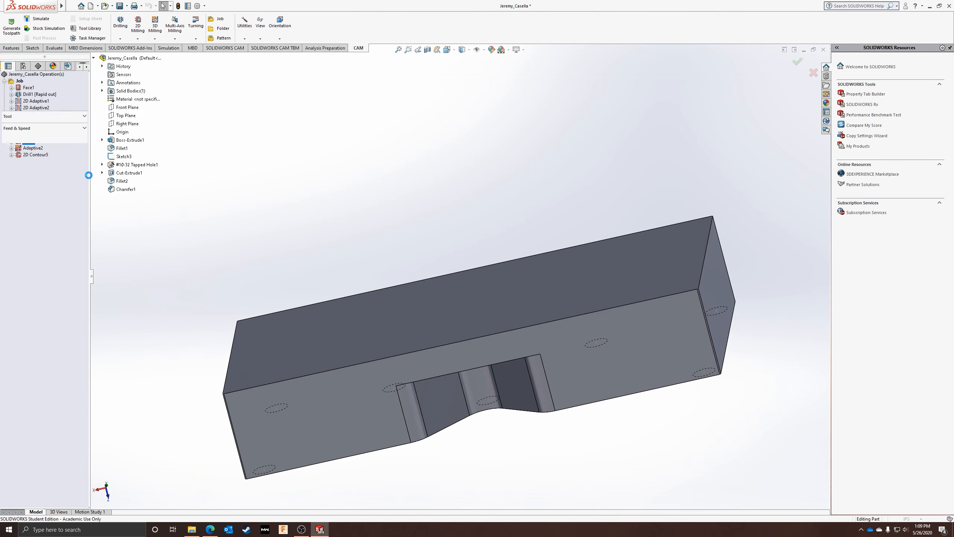
pyautogui.click(16, 87)
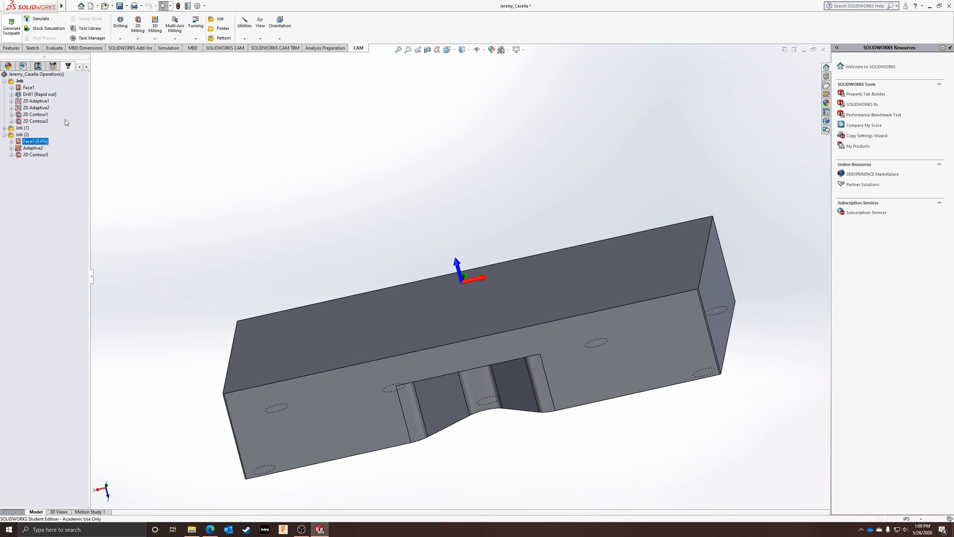
# - Set Adaptive2's bottom height to From Selection using the upper face of the side notch, and accept the operation
pyautogui.rightClick(28, 148)
pyautogui.click(106, 176)
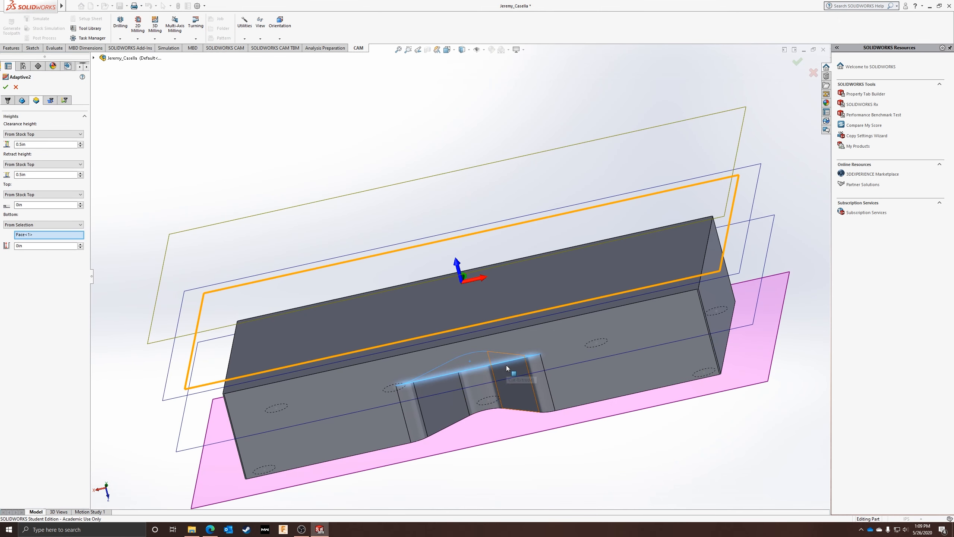
pyautogui.click(5, 87)
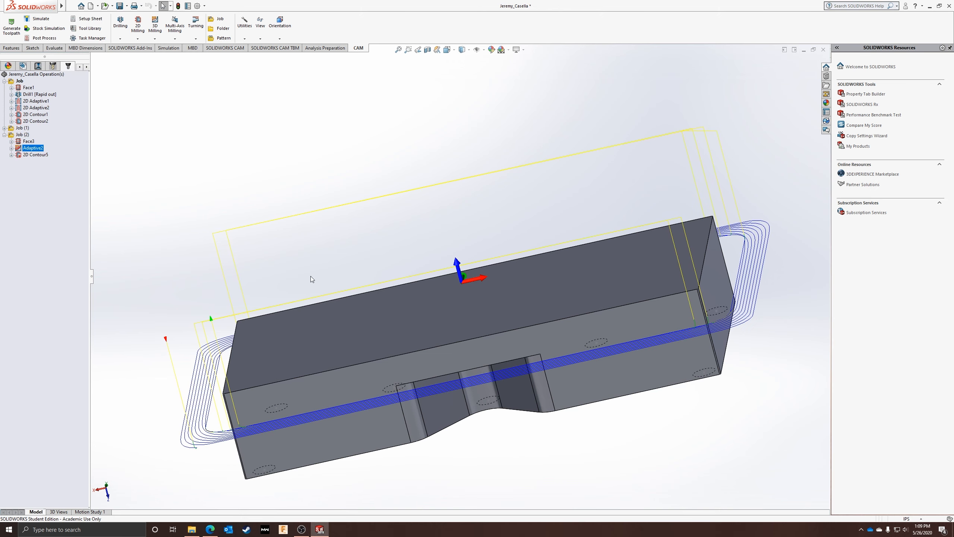
# - Replace 2D Contour5's selected pocket face with the block's outer top edge loop, and accept the operation
pyautogui.click(42, 155)
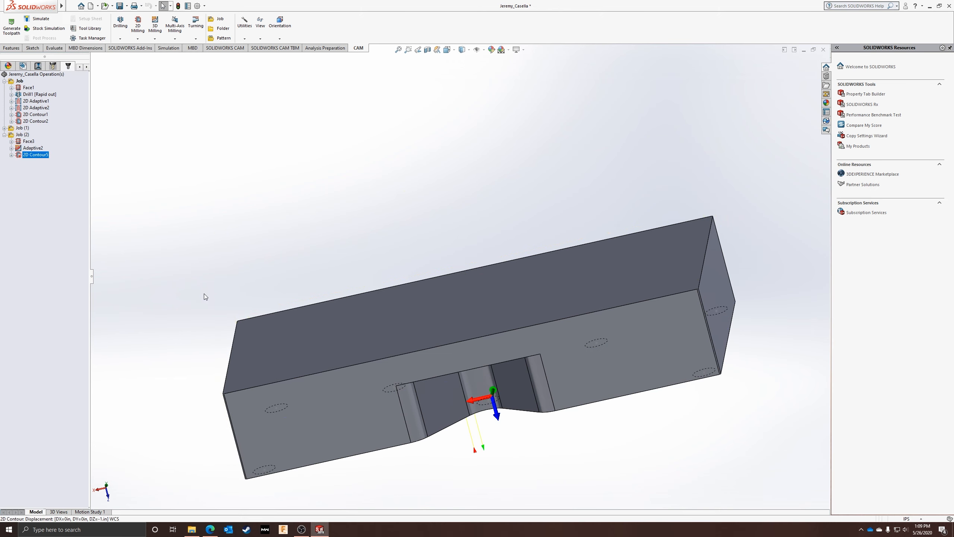
pyautogui.rightClick(32, 154)
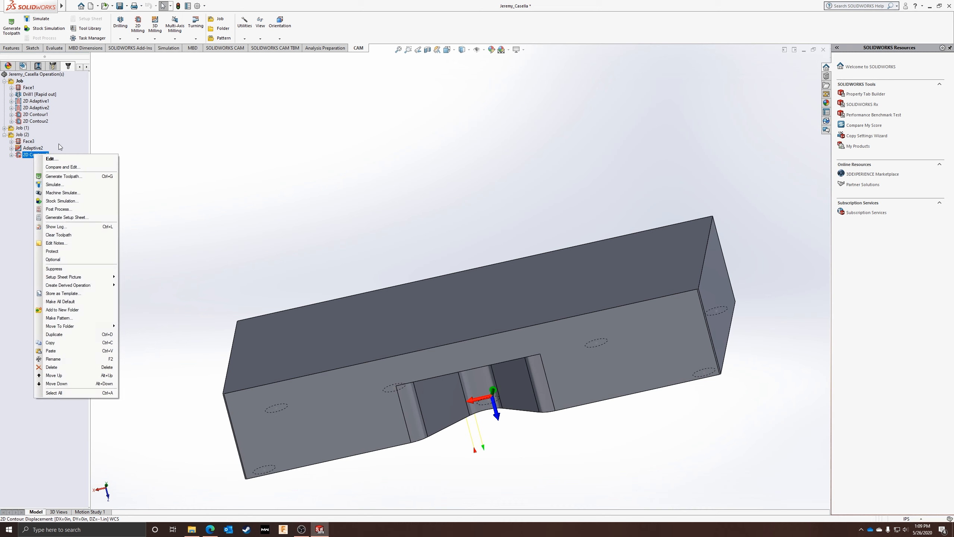
pyautogui.click(62, 158)
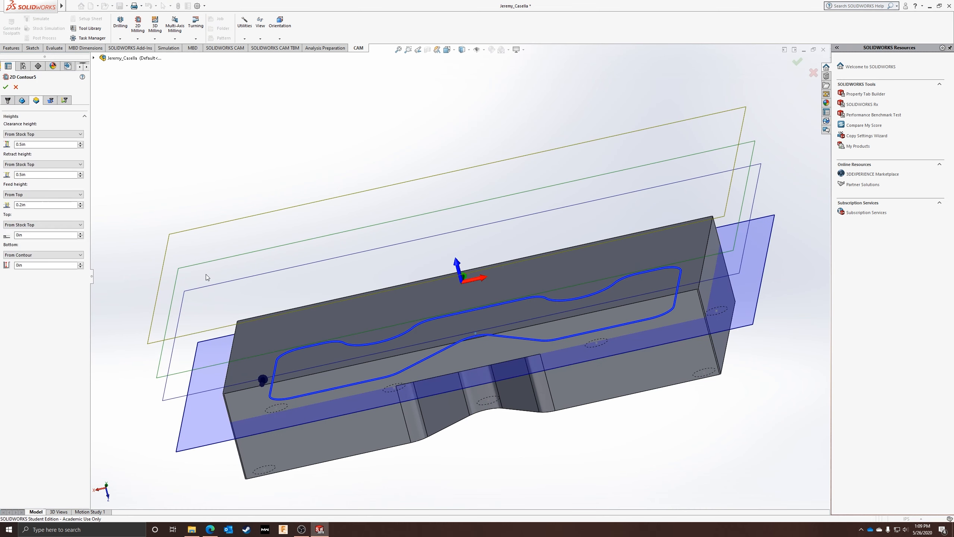
pyautogui.click(22, 100)
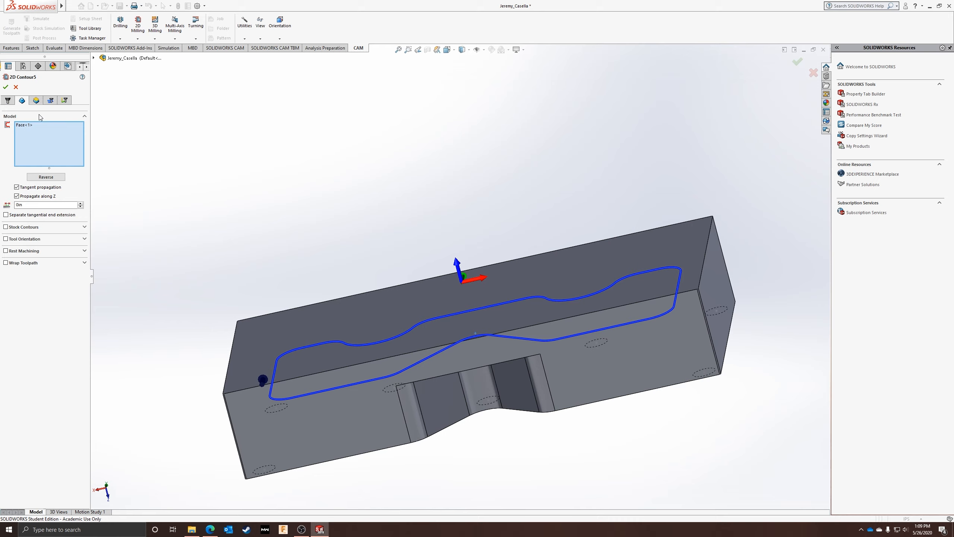
pyautogui.click(22, 125)
pyautogui.press('Delete')
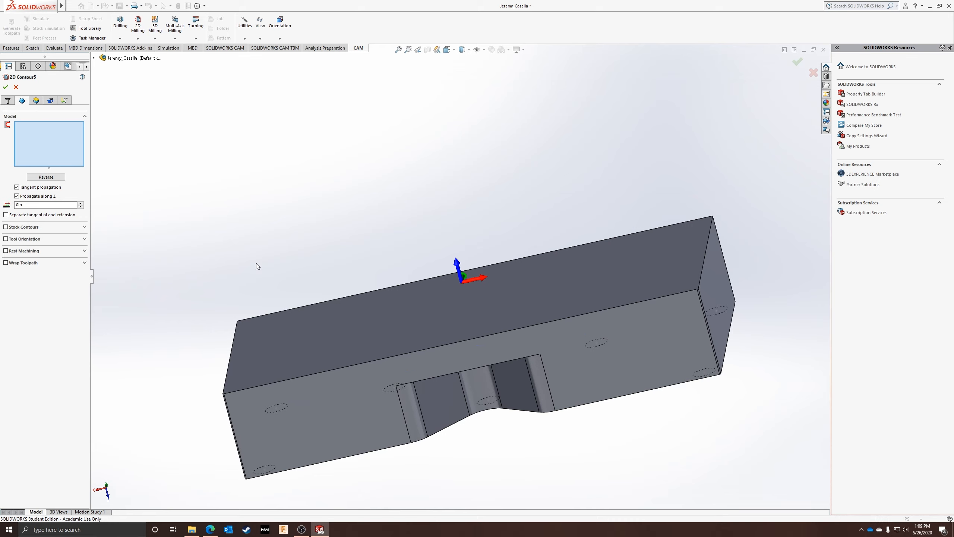
pyautogui.click(471, 339)
pyautogui.moveTo(371, 276); pyautogui.dragTo(404, 384, button='middle')
pyautogui.click(6, 87)
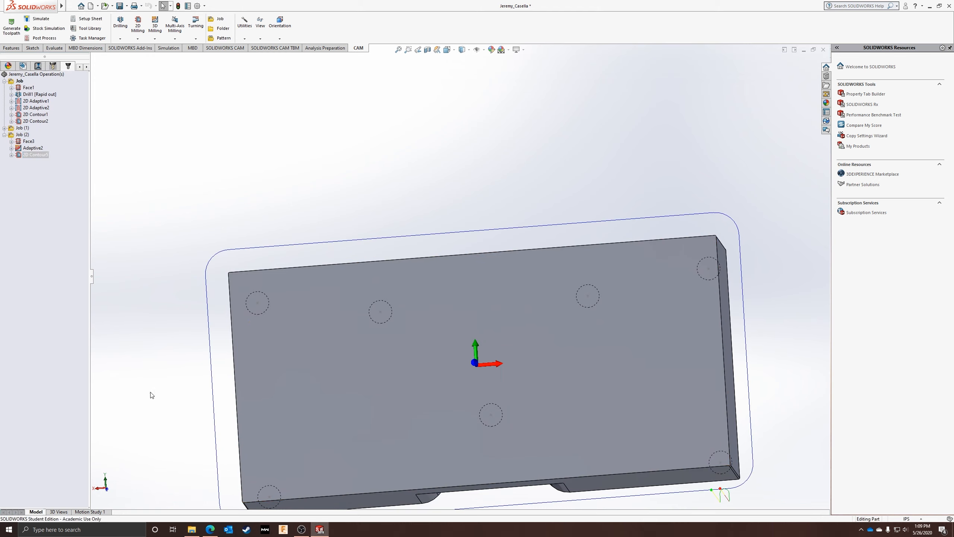
# - Set 2D Contour5's bottom height to From Selection on the notch's upper face with a -0.05 in offset, and accept
pyautogui.moveTo(211, 413); pyautogui.dragTo(221, 239, button='middle')
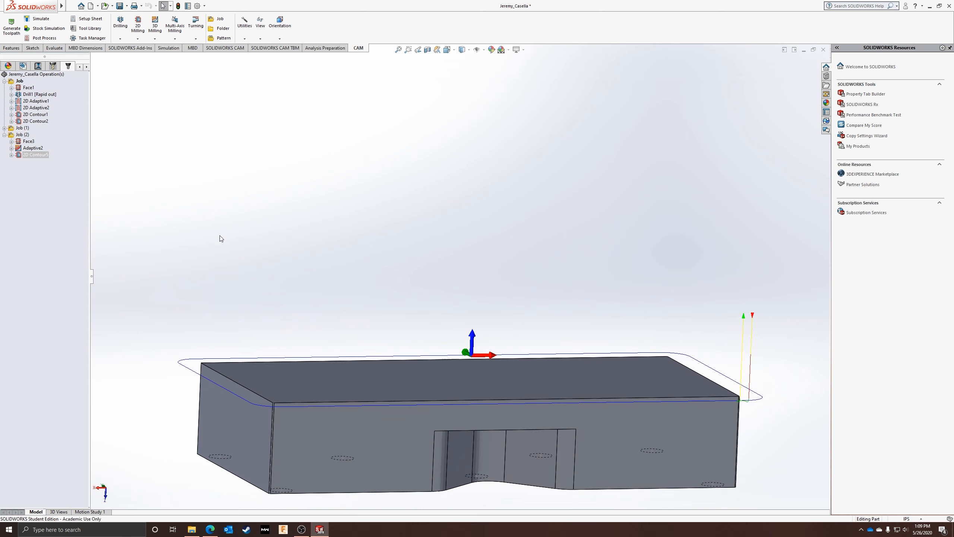
pyautogui.rightClick(25, 155)
pyautogui.click(39, 160)
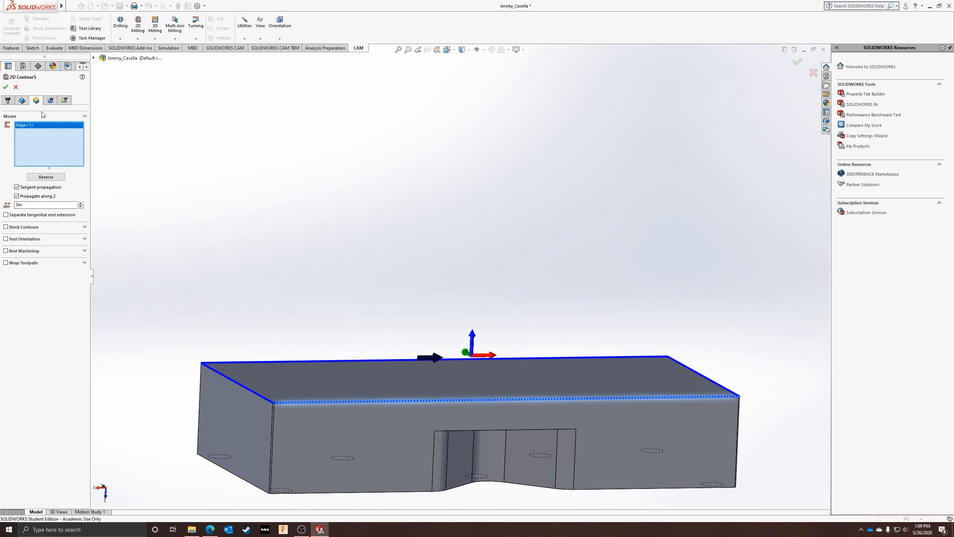
pyautogui.click(36, 100)
pyautogui.click(44, 255)
pyautogui.click(37, 290)
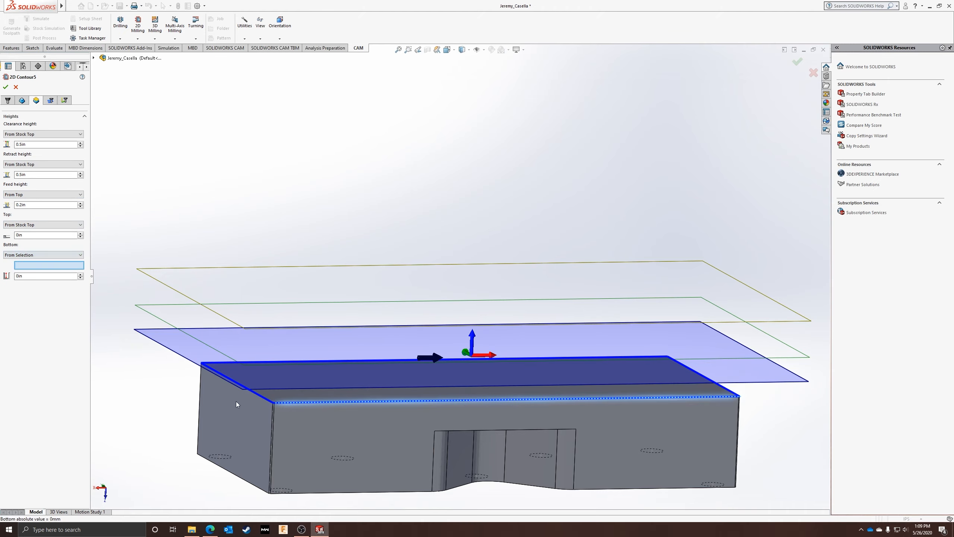
pyautogui.moveTo(463, 460); pyautogui.dragTo(466, 399, button='middle')
pyautogui.click(493, 419)
pyautogui.moveTo(465, 270); pyautogui.dragTo(435, 353, button='middle')
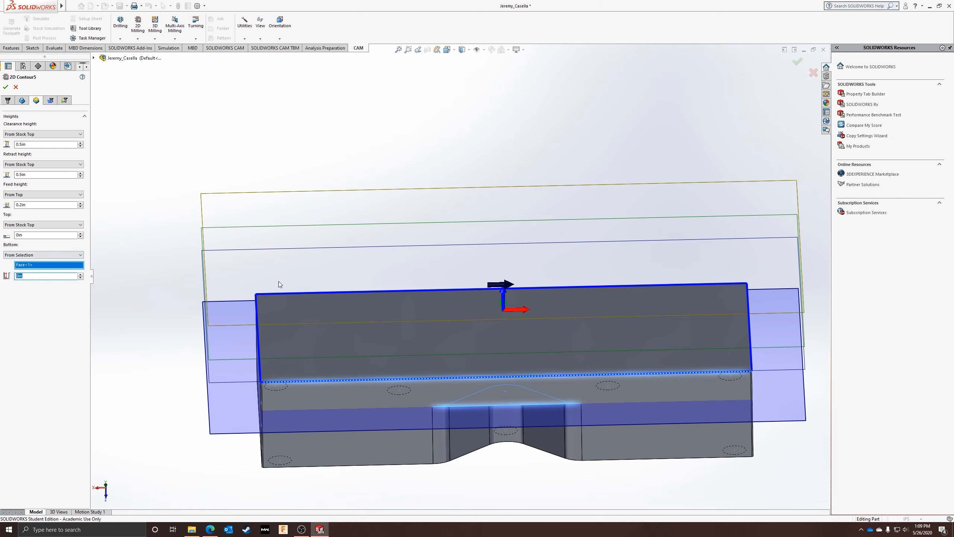
pyautogui.write('-.05')
pyautogui.press('Return')
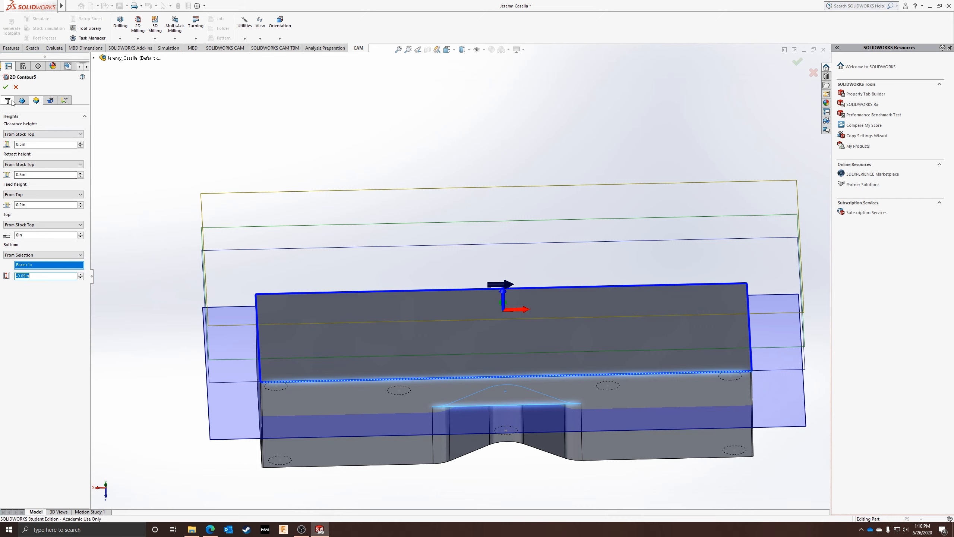
pyautogui.click(6, 87)
# - Edit Adaptive2 and set its bottom height offset to -0.05 in
pyautogui.rightClick(35, 148)
pyautogui.click(52, 154)
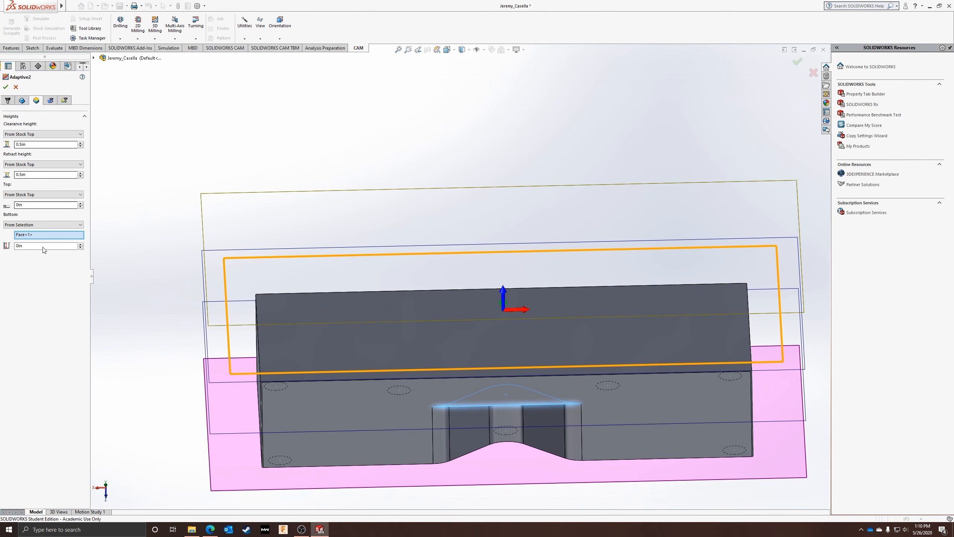
pyautogui.click(37, 247)
pyautogui.write('-')
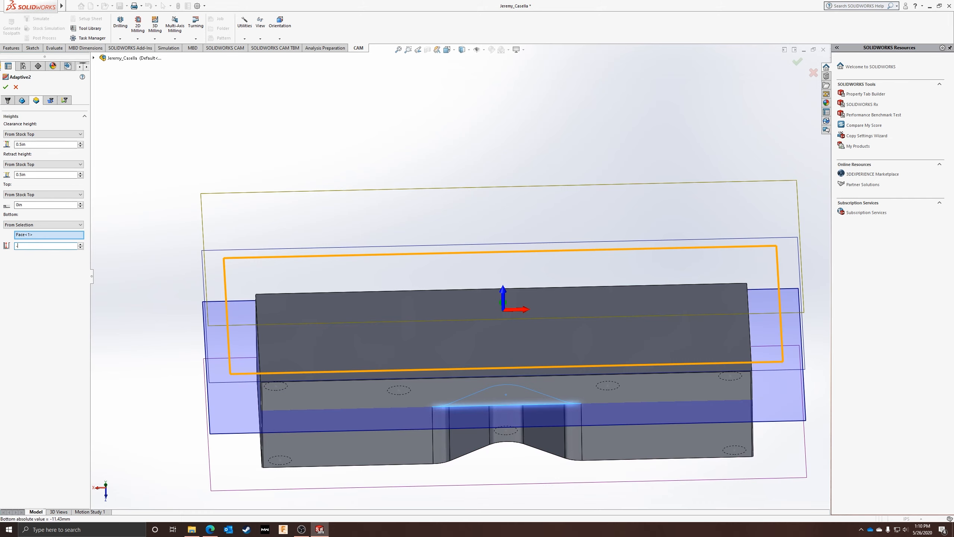
pyautogui.write('0.05')
pyautogui.press('Return')
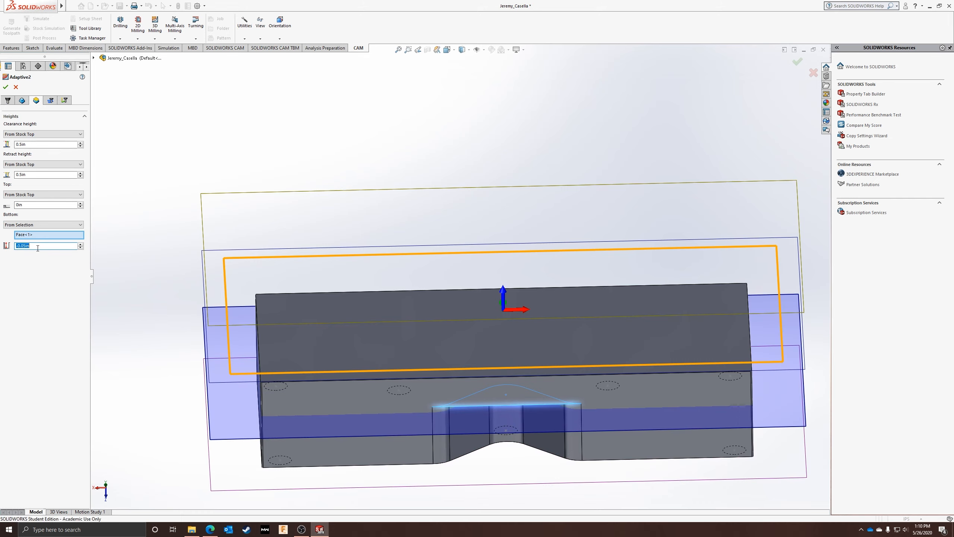
# - Accept the edited Adaptive2 operation and collapse the first job's operations in the tree
pyautogui.click(5, 87)
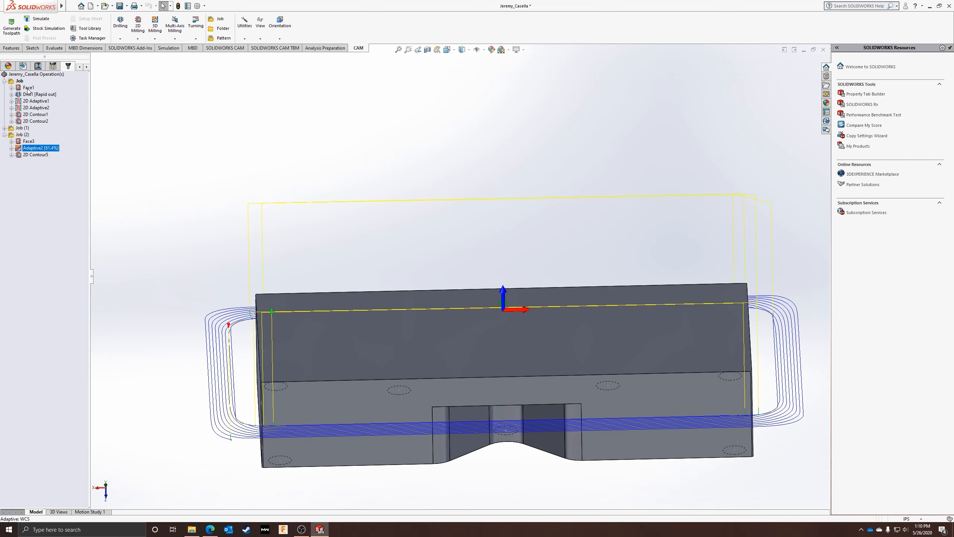
pyautogui.click(5, 81)
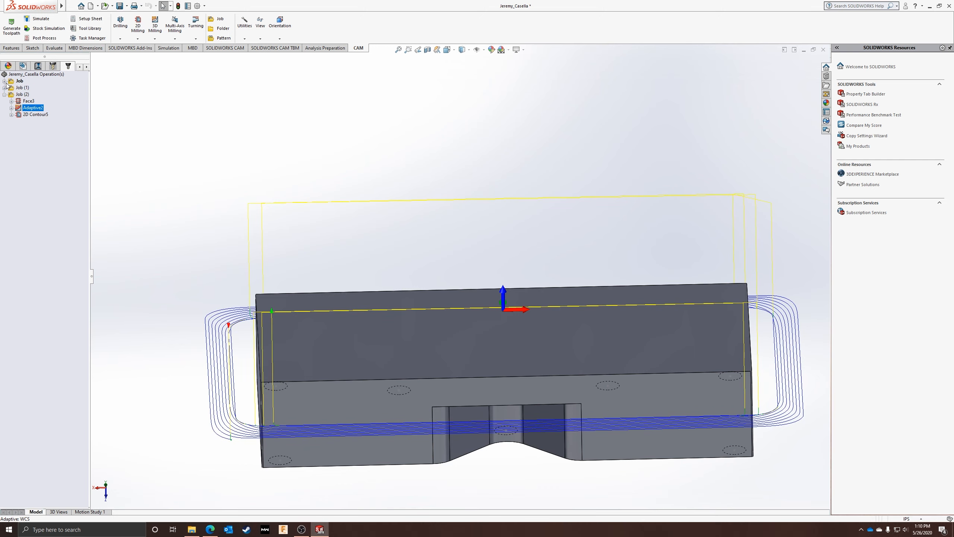
# - Simulate Job (1) and Job (2) together with the stock shown, playing at maximum speed
pyautogui.click(21, 87)
pyautogui.keyDown('ctrl'); pyautogui.click(22, 94); pyautogui.keyUp('ctrl')
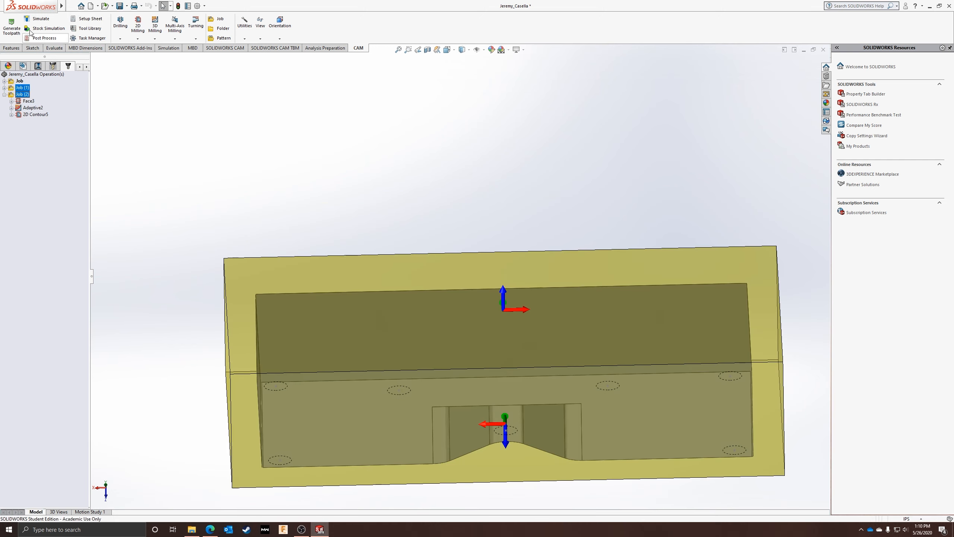
pyautogui.click(46, 19)
pyautogui.moveTo(447, 426); pyautogui.dragTo(470, 147, button='middle')
pyautogui.scroll(-6, 474, 146)
pyautogui.scroll(6, 233, 161)
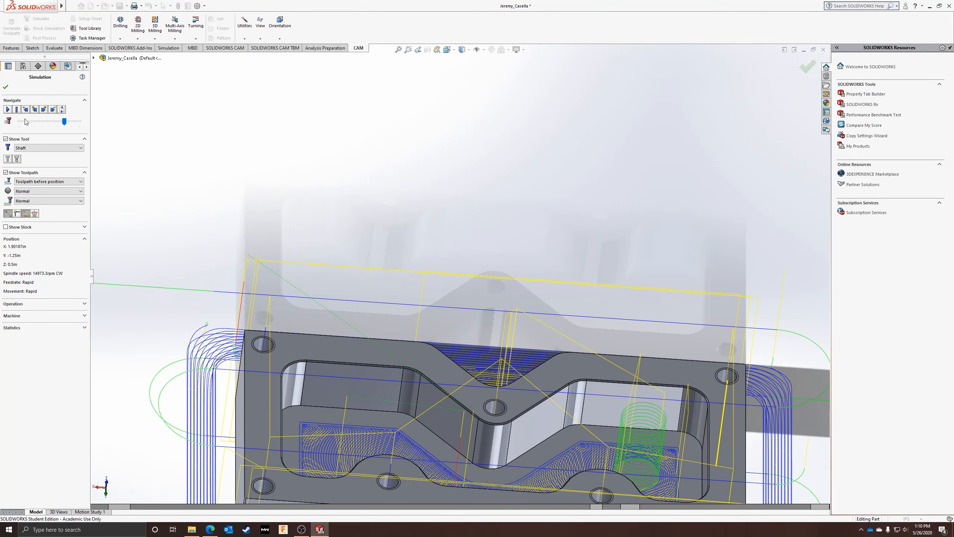
pyautogui.click(6, 113)
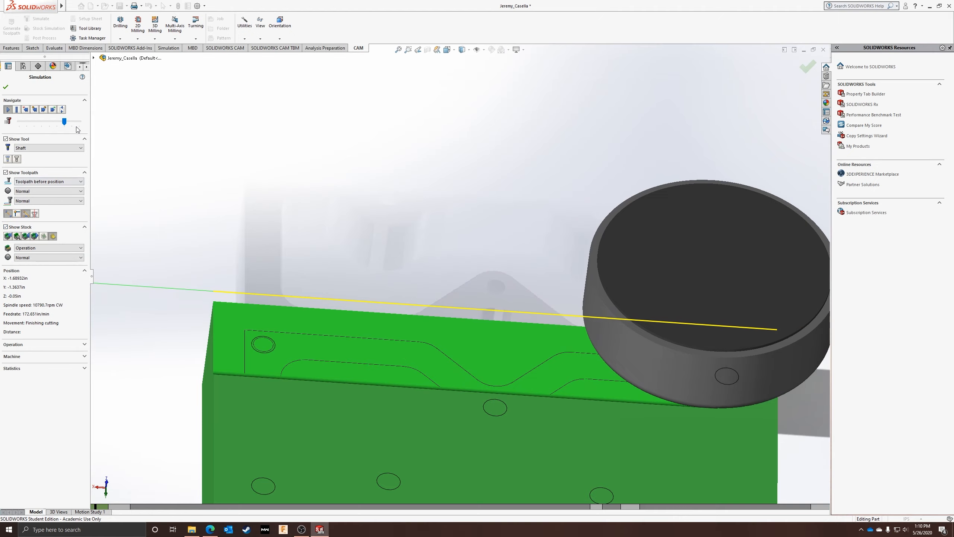
pyautogui.moveTo(64, 121); pyautogui.dragTo(82, 120)
pyautogui.scroll(10, 472, 320)
pyautogui.scroll(-4, 473, 319)
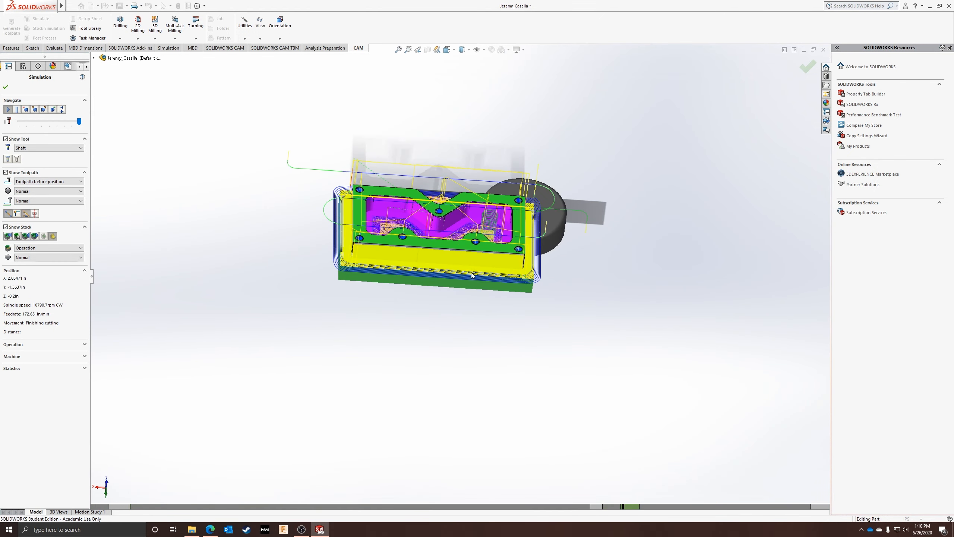
# - Inspect the simulated material removal around the block's sides from several angles, and close the simulation
pyautogui.moveTo(492, 160); pyautogui.dragTo(541, 500, button='middle')
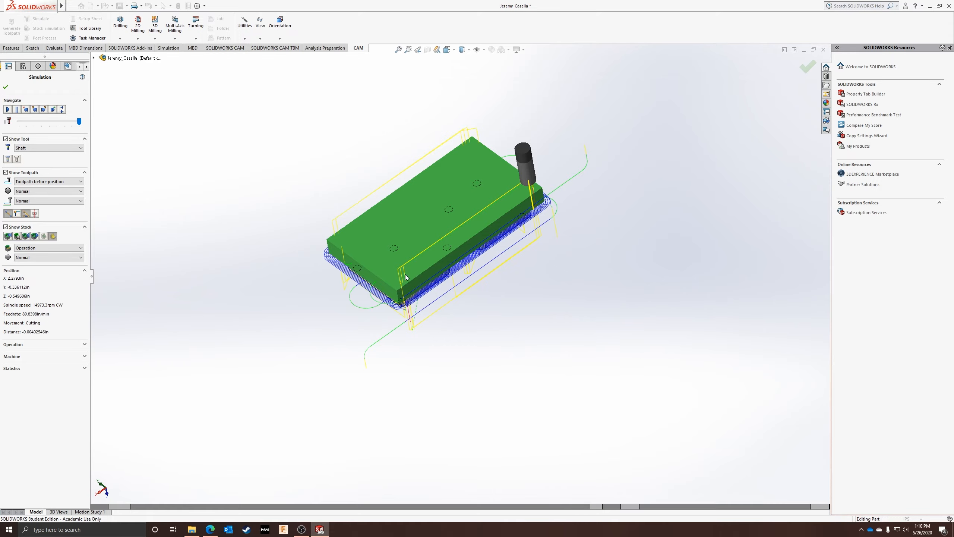
pyautogui.scroll(3, 446, 212)
pyautogui.scroll(-5, 513, 386)
pyautogui.scroll(4, 545, 423)
pyautogui.scroll(-4, 416, 456)
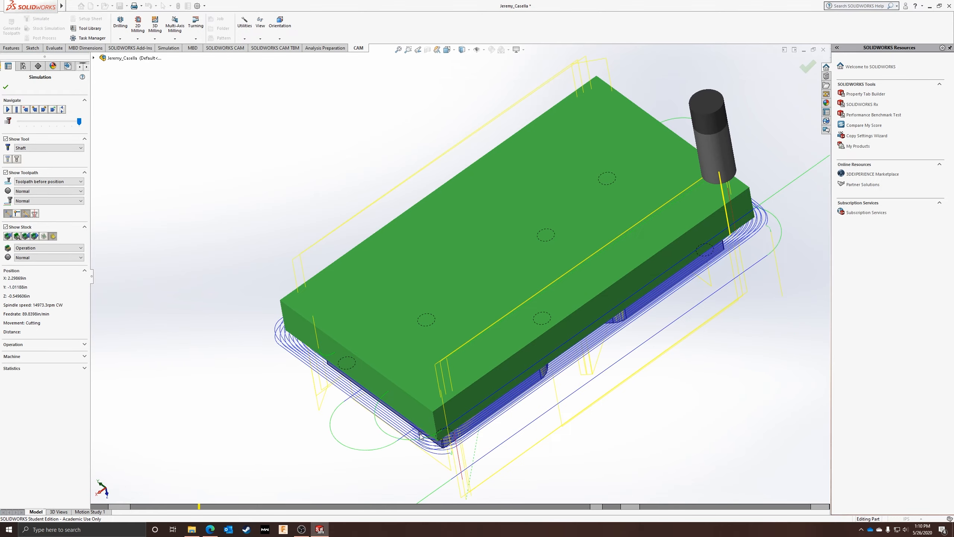
pyautogui.moveTo(395, 425); pyautogui.dragTo(226, 165, button='middle')
pyautogui.click(7, 109)
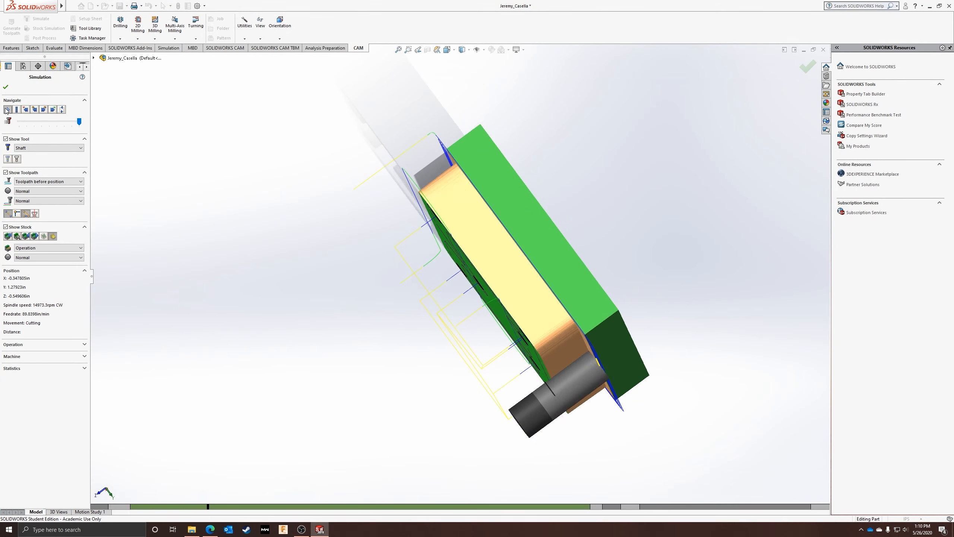
pyautogui.click(5, 87)
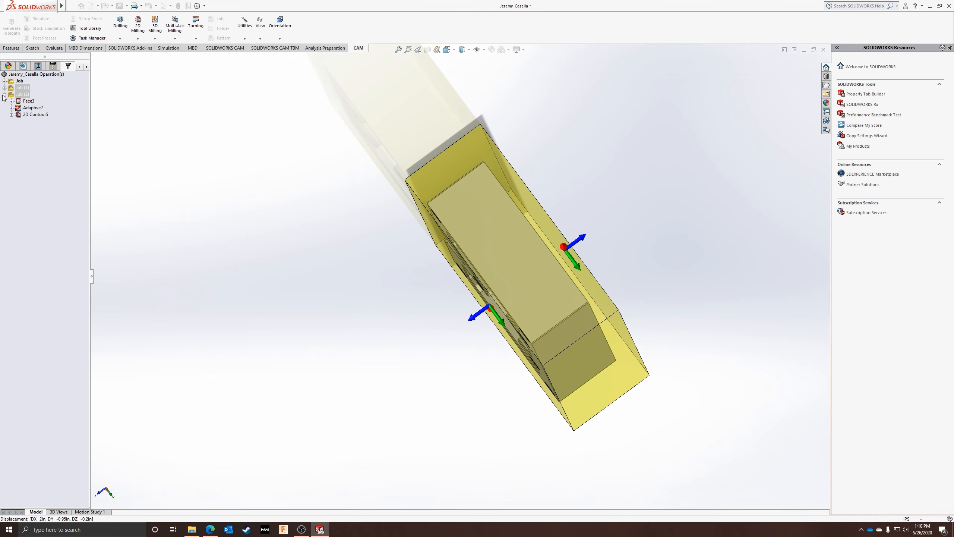
# - Examine the Adaptive2 and 2D Contour5 toolpaths around the flipped block
pyautogui.moveTo(327, 147); pyautogui.dragTo(246, 128, button='middle')
pyautogui.click(32, 108)
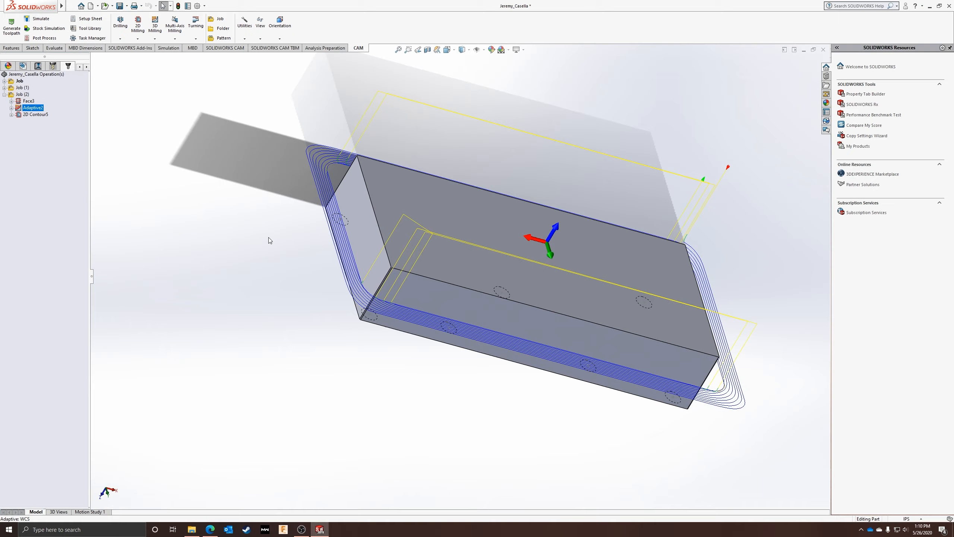
pyautogui.moveTo(269, 237); pyautogui.dragTo(60, 120, button='middle')
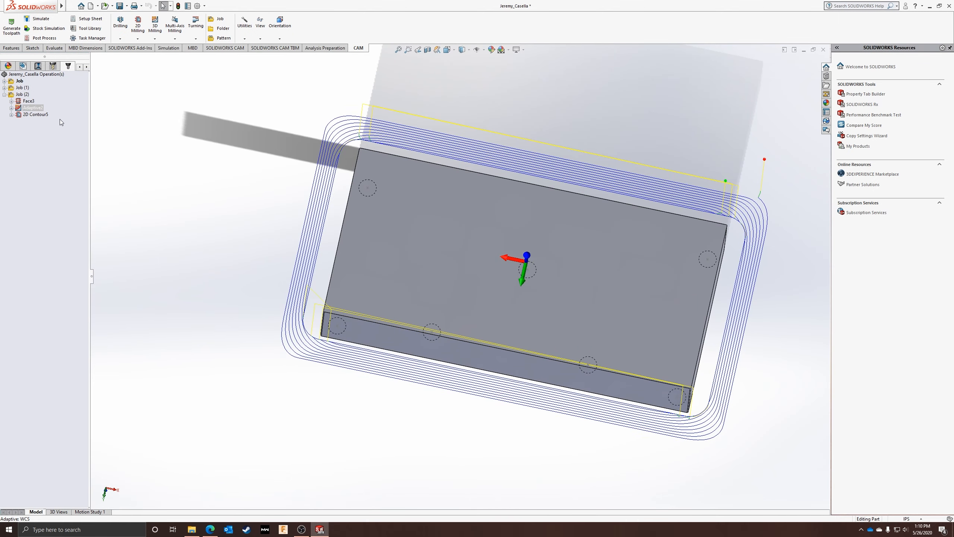
pyautogui.click(36, 115)
# - Simulate Job (2) on its own, check the facing cutter's height from the side, and close the simulation
pyautogui.click(17, 95)
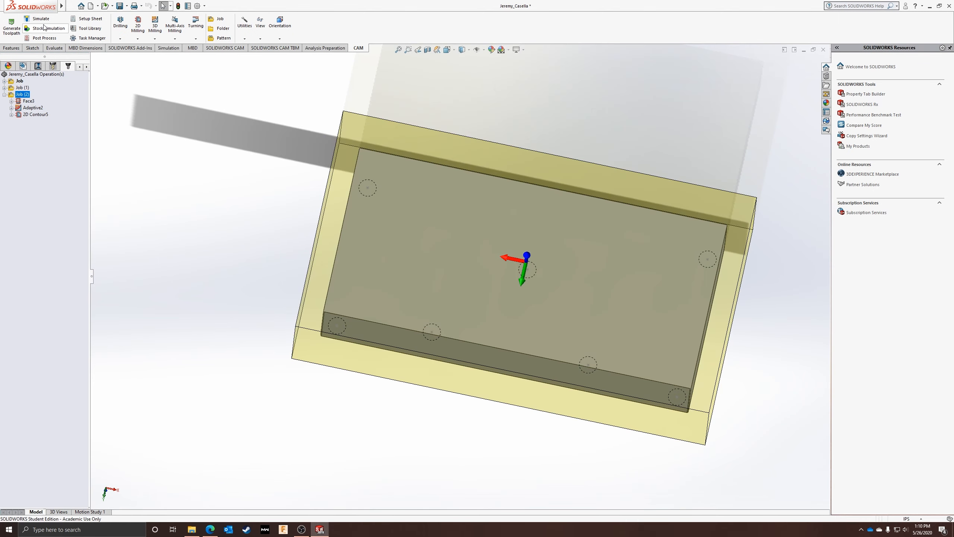
pyautogui.click(38, 18)
pyautogui.moveTo(275, 313); pyautogui.dragTo(249, 143, button='middle')
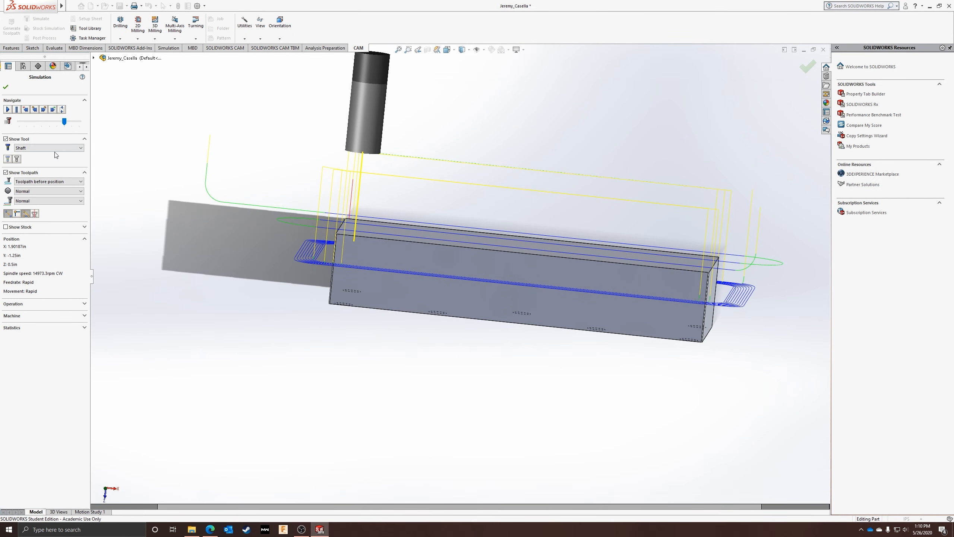
pyautogui.click(7, 109)
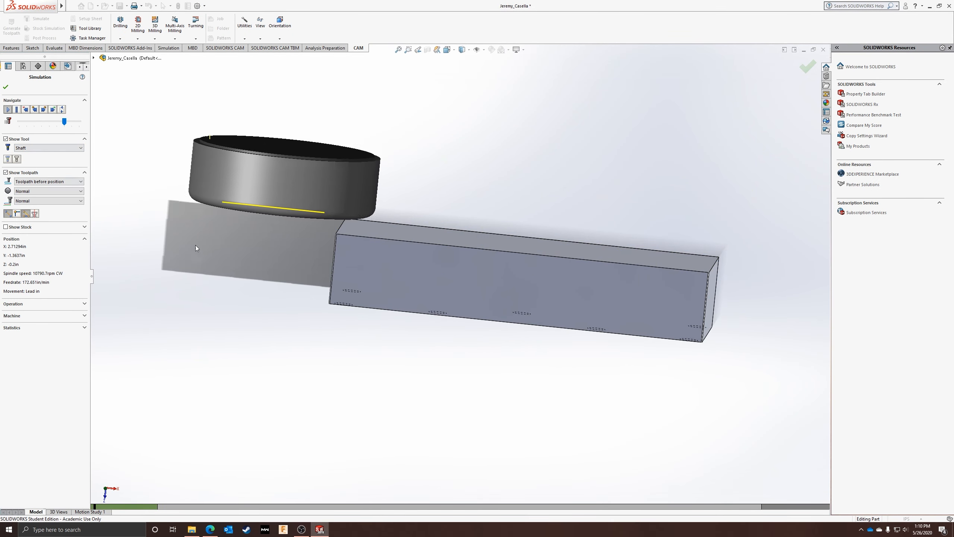
pyautogui.moveTo(299, 234); pyautogui.dragTo(314, 269, button='middle')
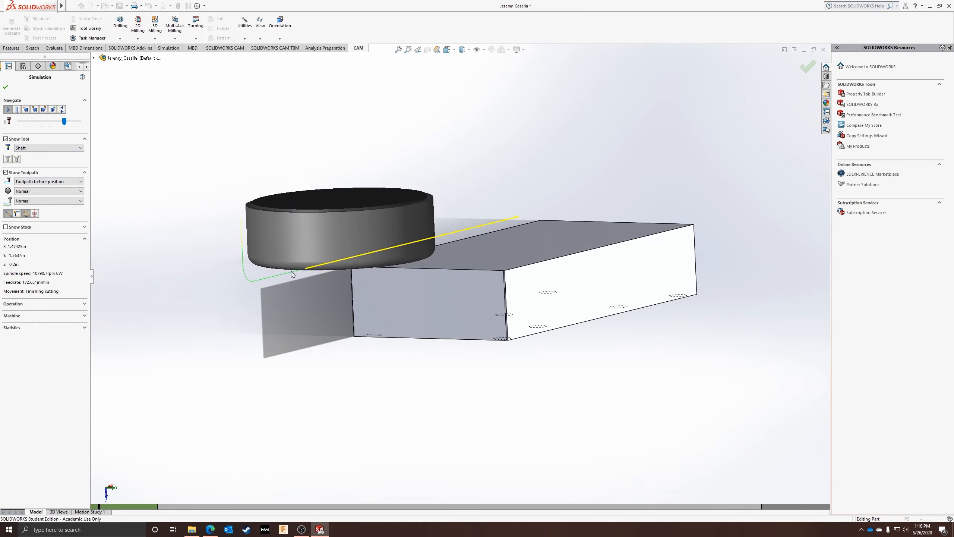
pyautogui.moveTo(331, 337); pyautogui.dragTo(306, 327, button='middle')
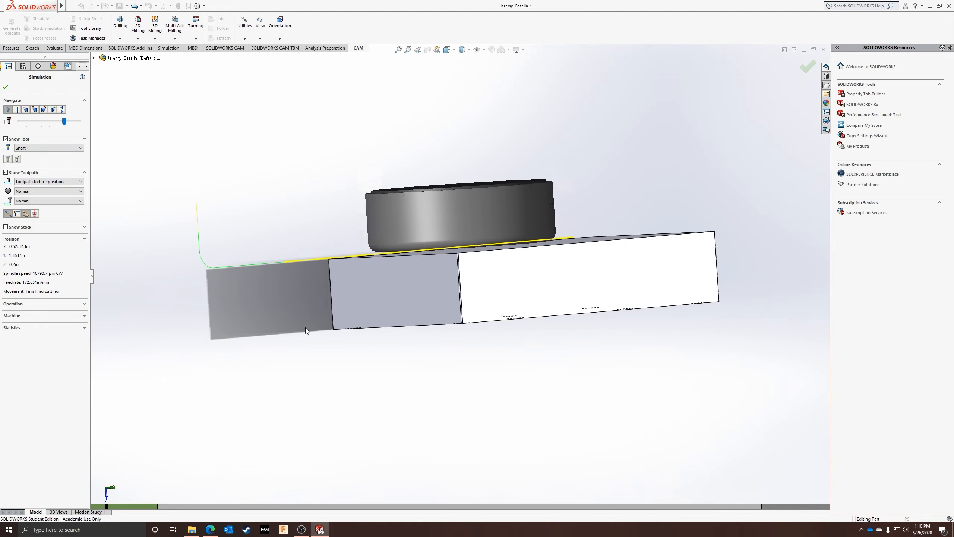
pyautogui.click(6, 88)
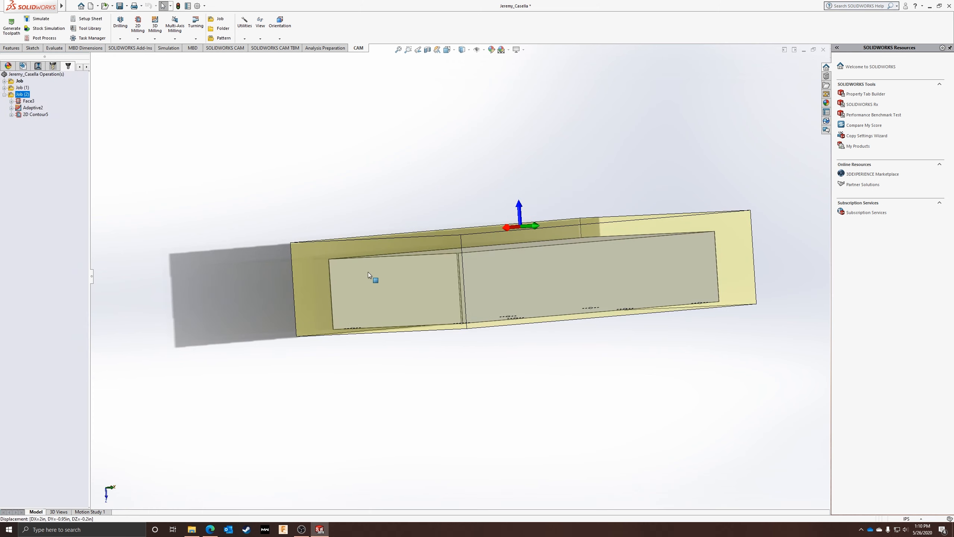
# - Edit Face3 to use multiple depths with a 0.05 in stepdown, and accept the operation
pyautogui.rightClick(29, 106)
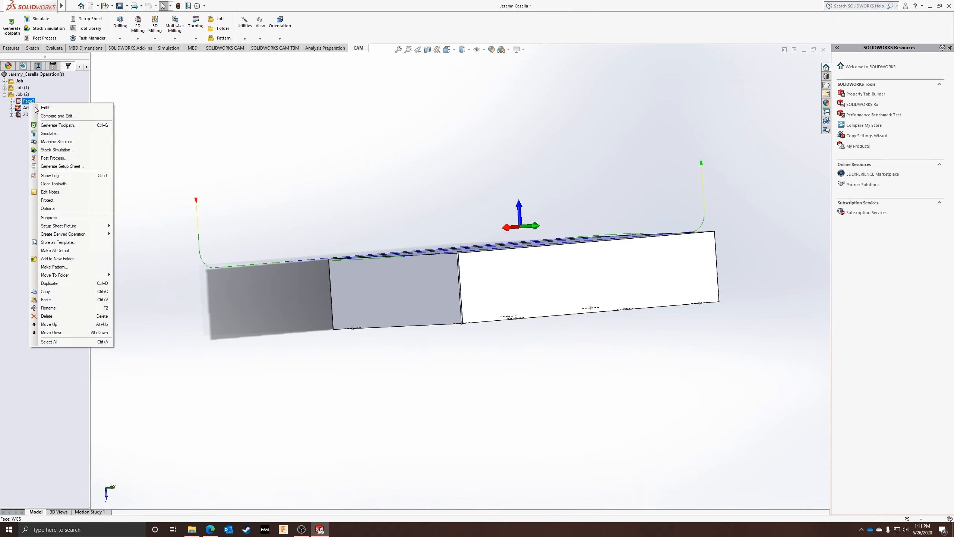
pyautogui.click(43, 108)
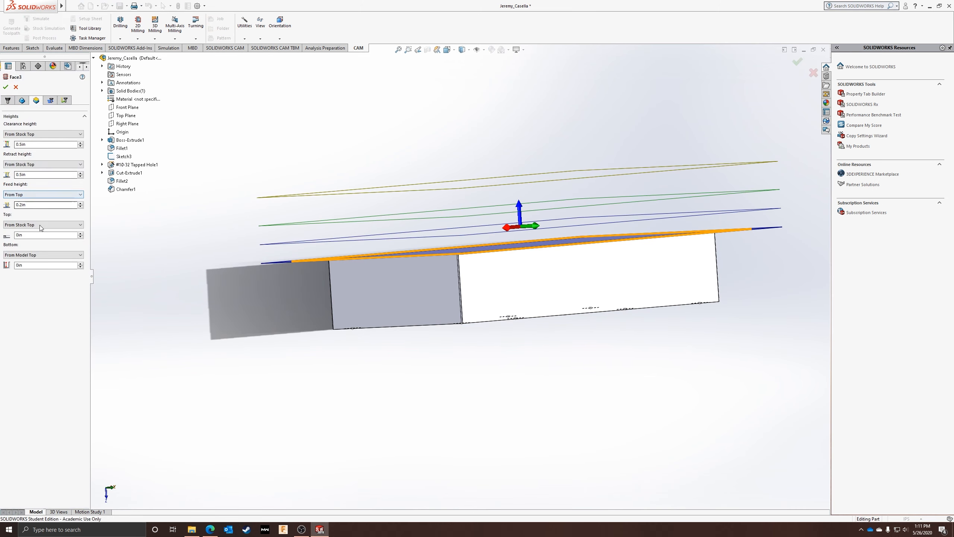
pyautogui.click(51, 101)
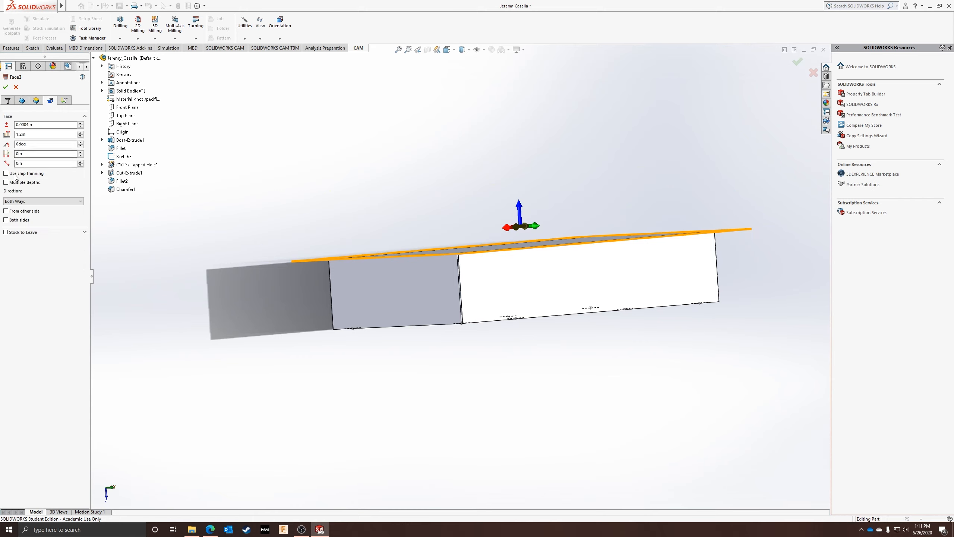
pyautogui.click(6, 183)
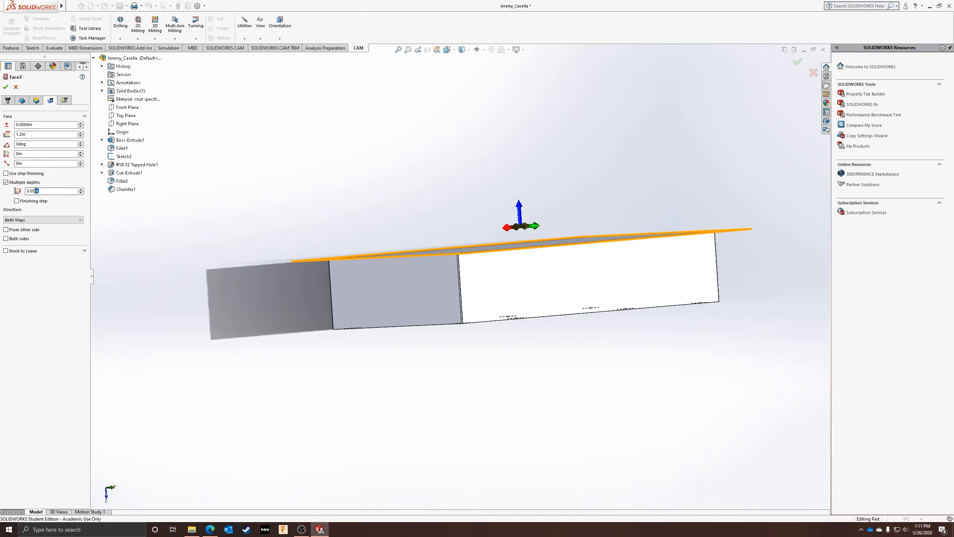
pyautogui.click(5, 87)
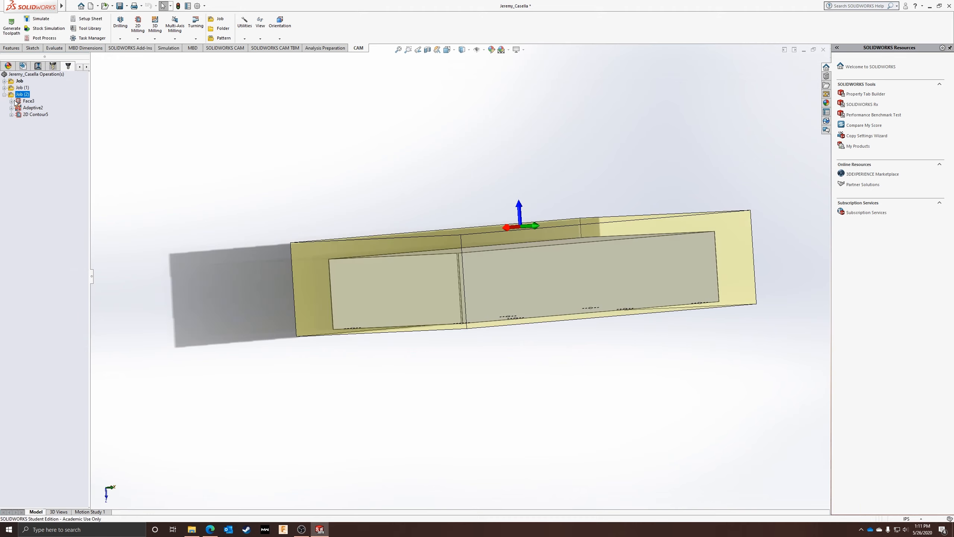
# - Reopen Adaptive2 for editing, accept it to regenerate its toolpath, and check the passes around the block
pyautogui.click(27, 108)
pyautogui.rightClick(28, 108)
pyautogui.click(45, 114)
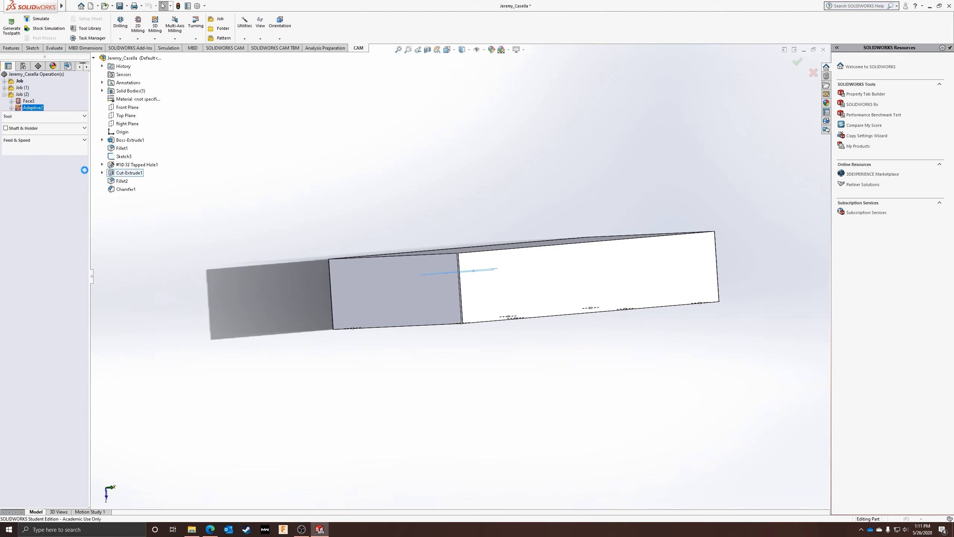
pyautogui.click(5, 87)
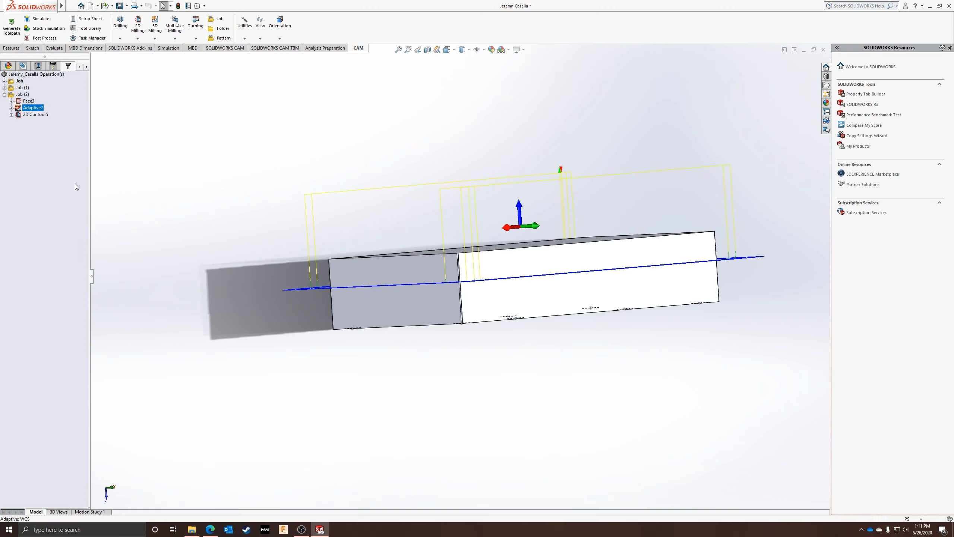
pyautogui.moveTo(300, 233); pyautogui.dragTo(226, 225, button='middle')
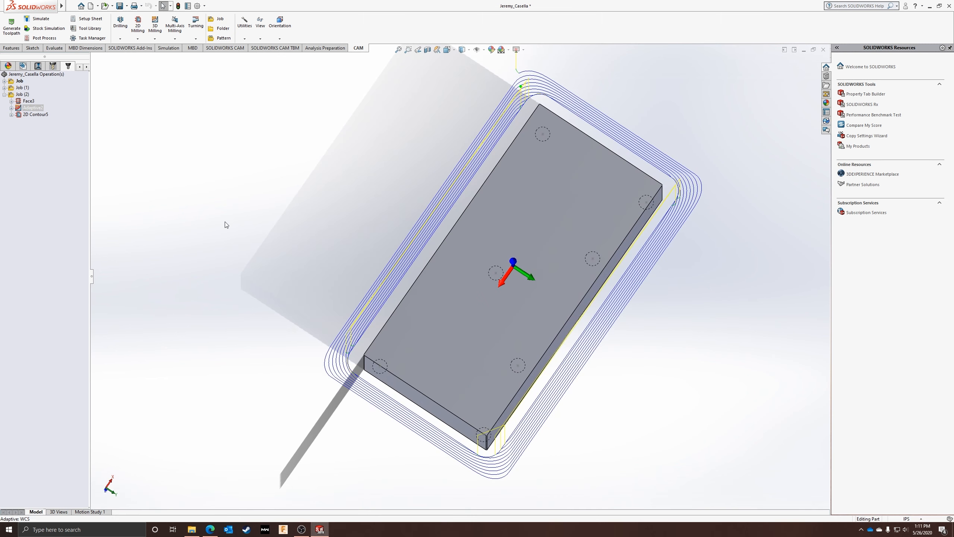
# - Simulate Job (1) and Job (2) together with the stock shown, skipping ahead through the operations to the end
pyautogui.click(20, 94)
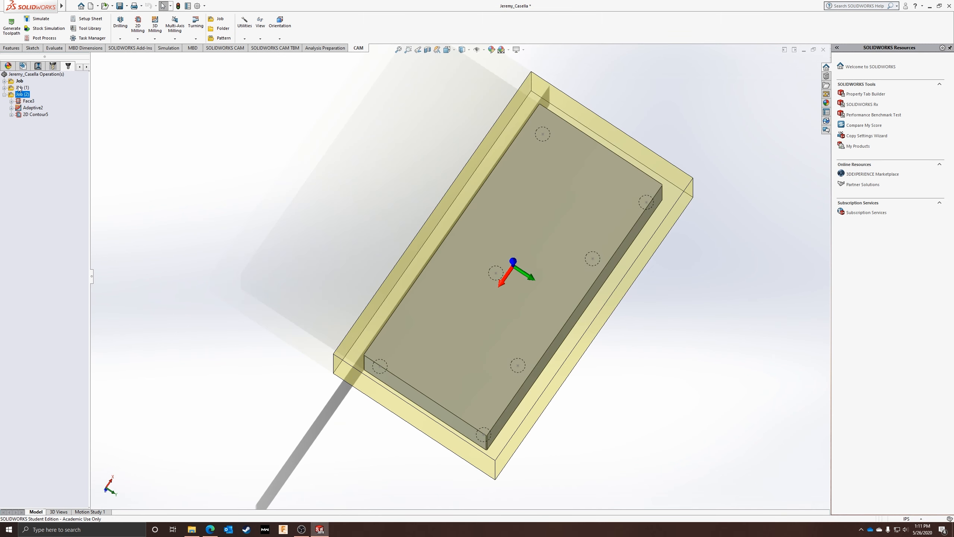
pyautogui.keyDown('ctrl'); pyautogui.click(21, 95); pyautogui.keyUp('ctrl')
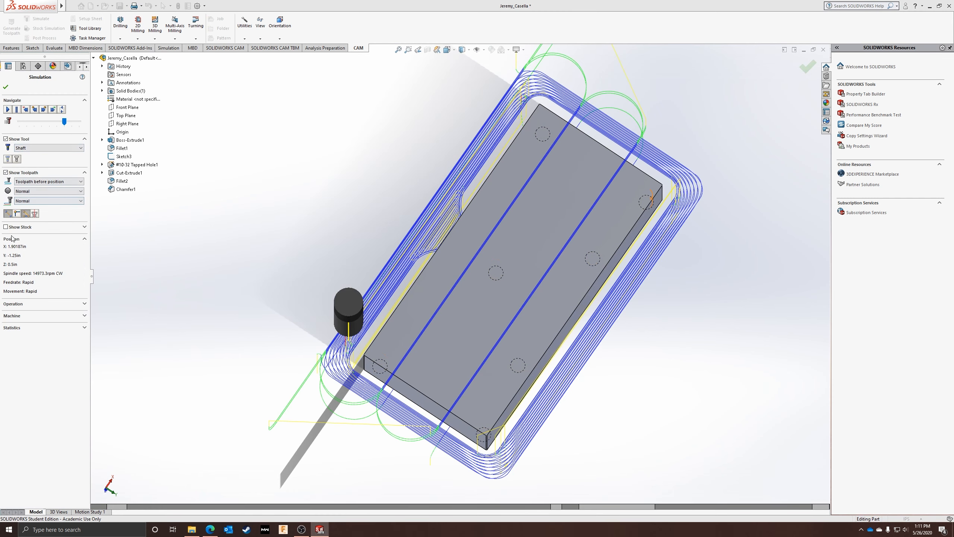
pyautogui.click(6, 226)
pyautogui.click(8, 110)
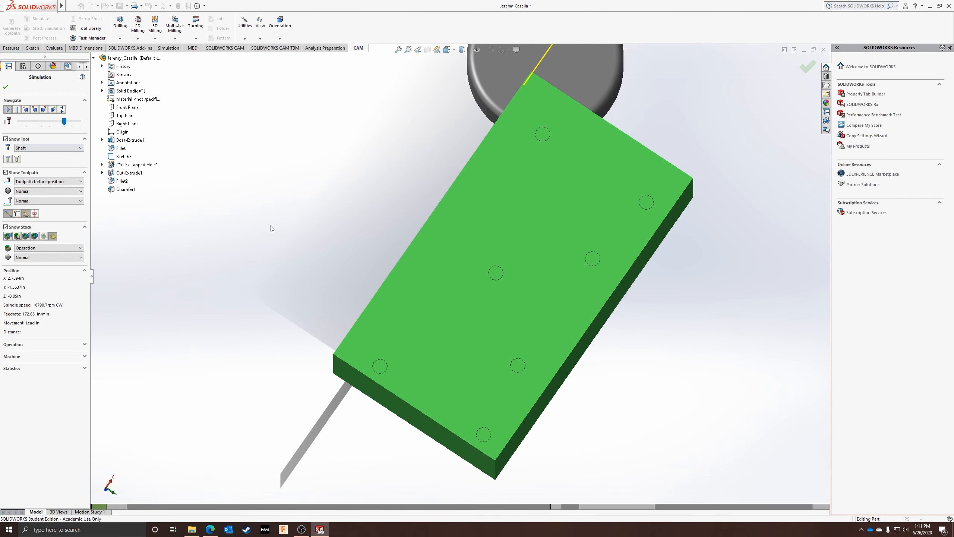
pyautogui.moveTo(320, 287); pyautogui.dragTo(242, 203, button='middle')
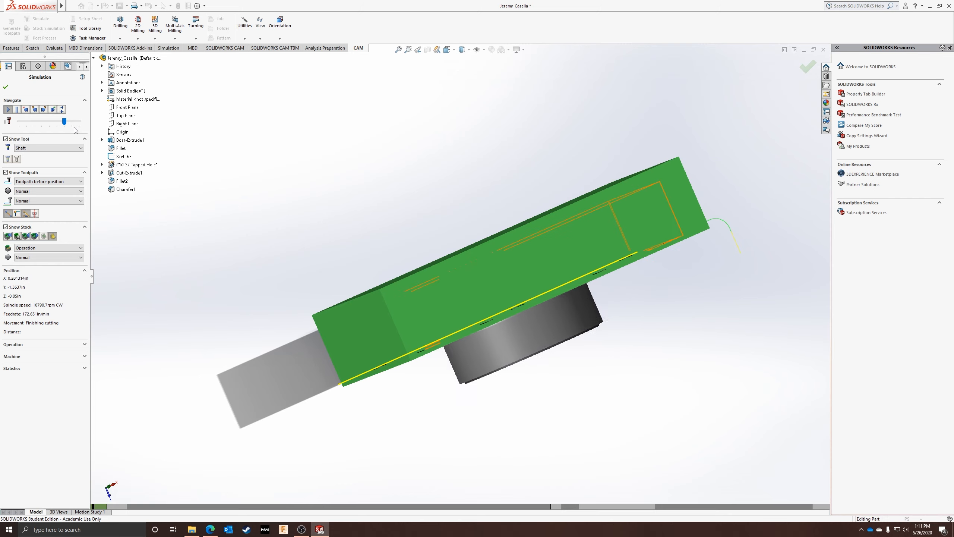
pyautogui.click(44, 109)
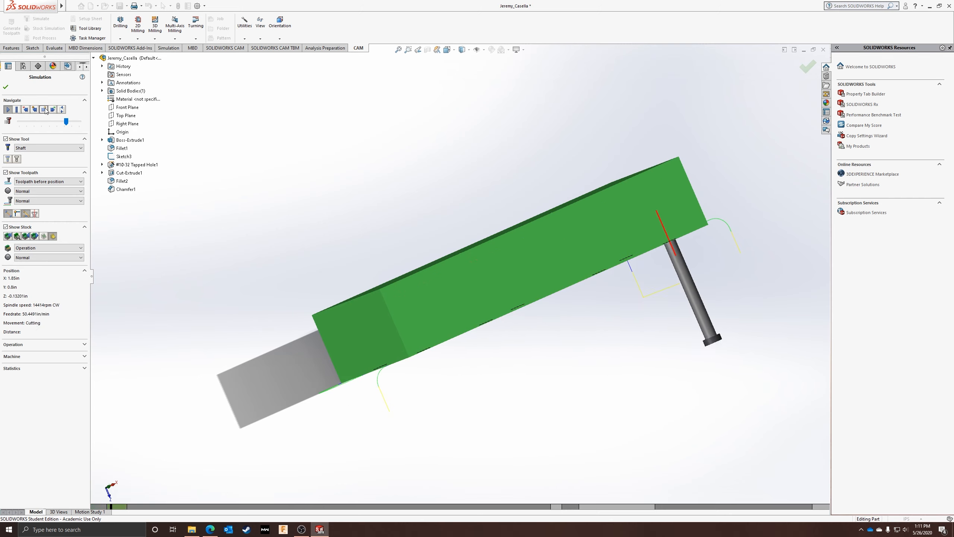
pyautogui.click(54, 109)
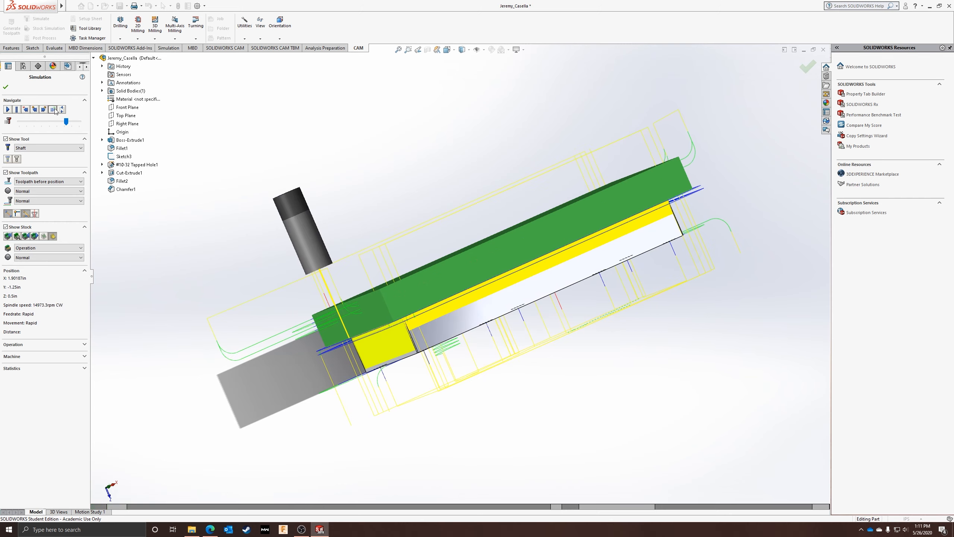
# - Replay the combined simulation of Job (1) and Job (2) at higher speed, inspecting the block from both sides, and close it
pyautogui.moveTo(338, 244); pyautogui.dragTo(94, 218, button='middle')
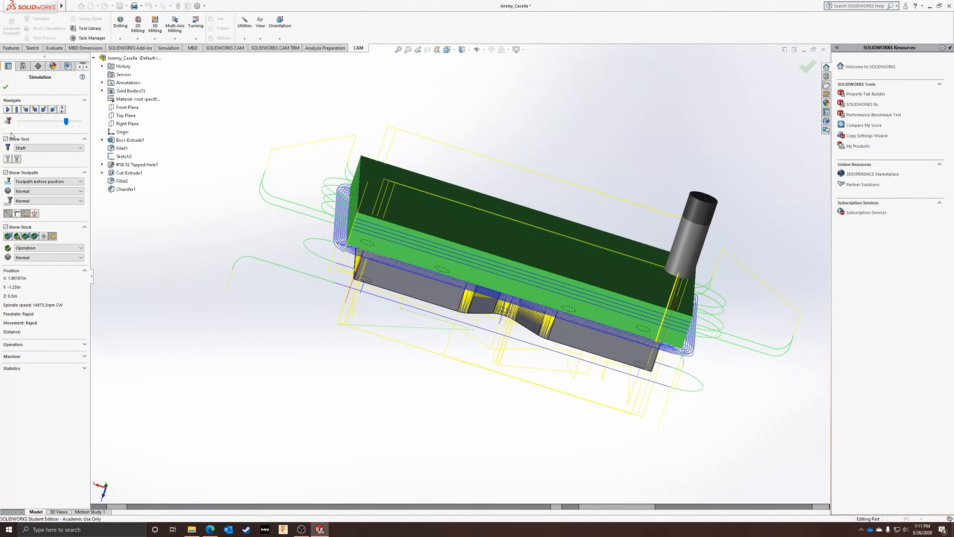
pyautogui.click(9, 109)
pyautogui.click(44, 110)
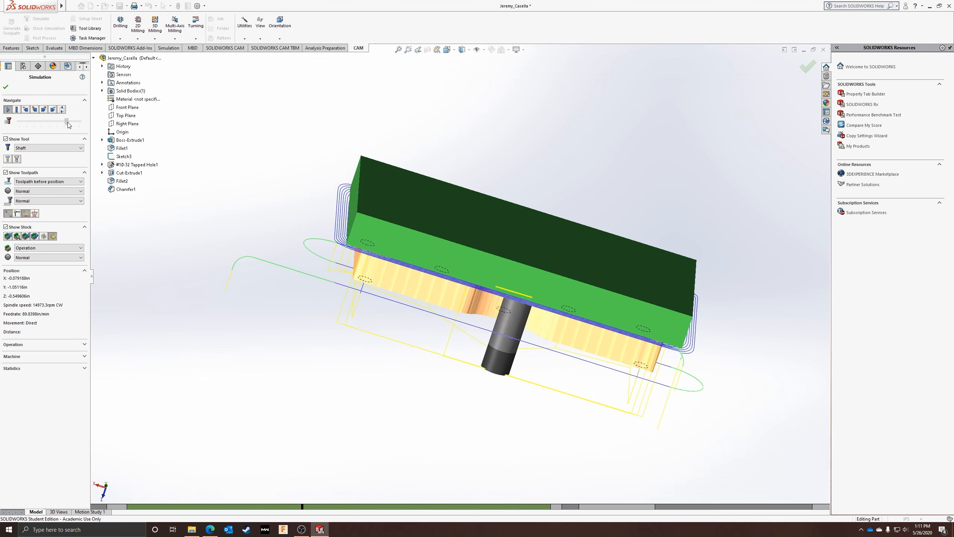
pyautogui.moveTo(268, 282); pyautogui.dragTo(275, 190, button='middle')
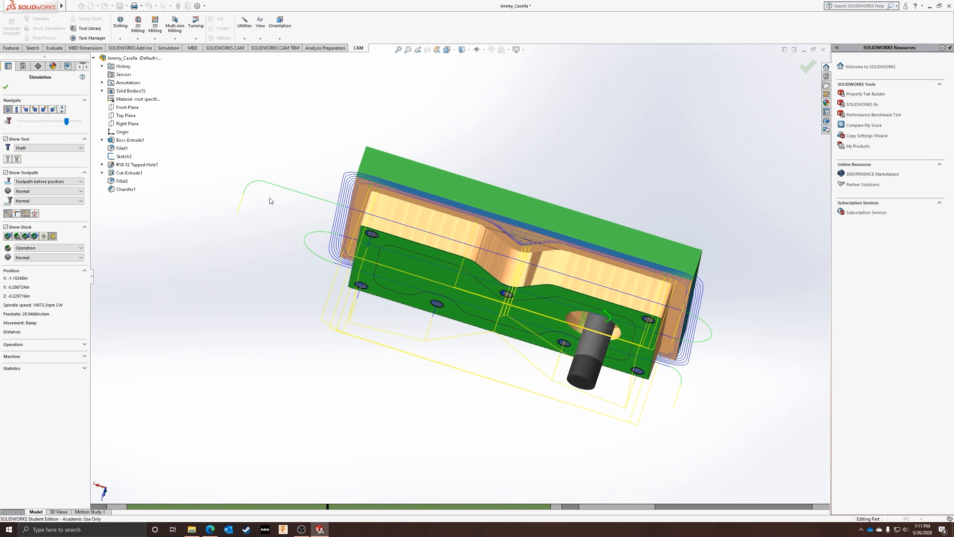
pyautogui.click(76, 123)
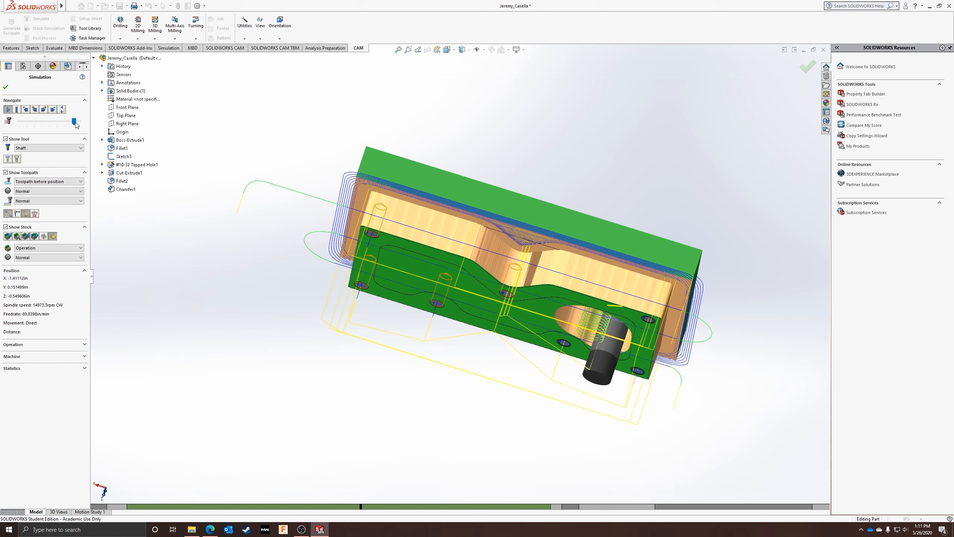
pyautogui.moveTo(256, 169); pyautogui.dragTo(265, 250, button='middle')
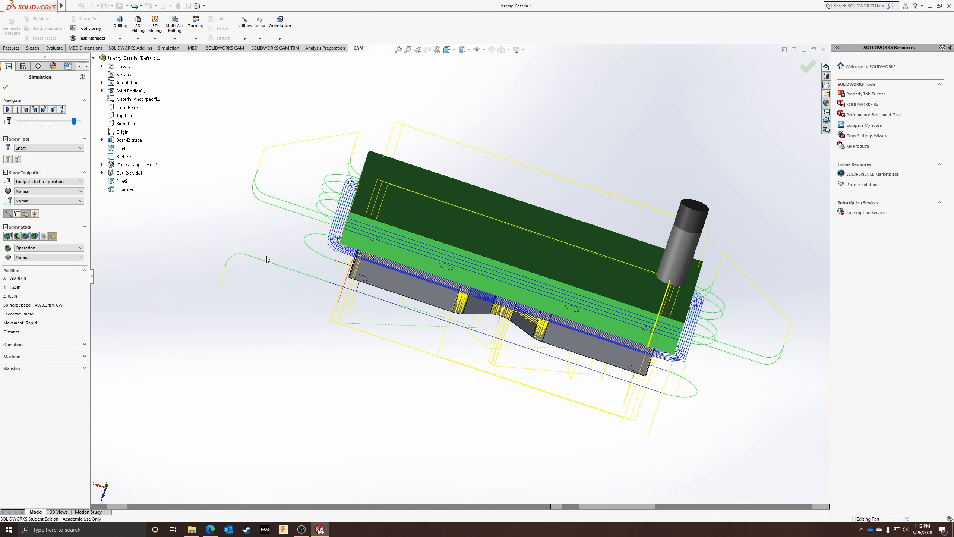
pyautogui.moveTo(267, 257); pyautogui.dragTo(296, 210, button='middle')
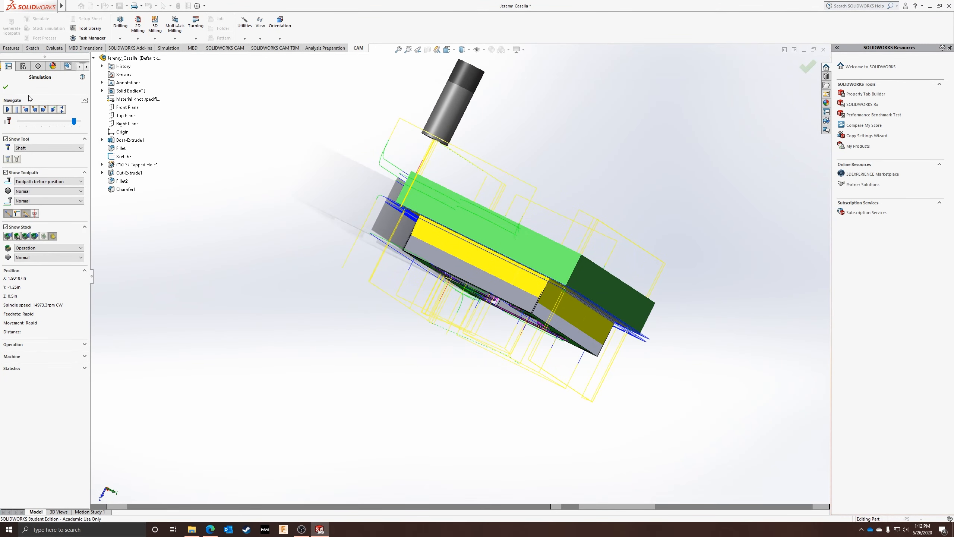
pyautogui.click(6, 87)
# - Simulate Job (2) on its own with the stock shown and the playback sped up, and close the simulation
pyautogui.click(22, 94)
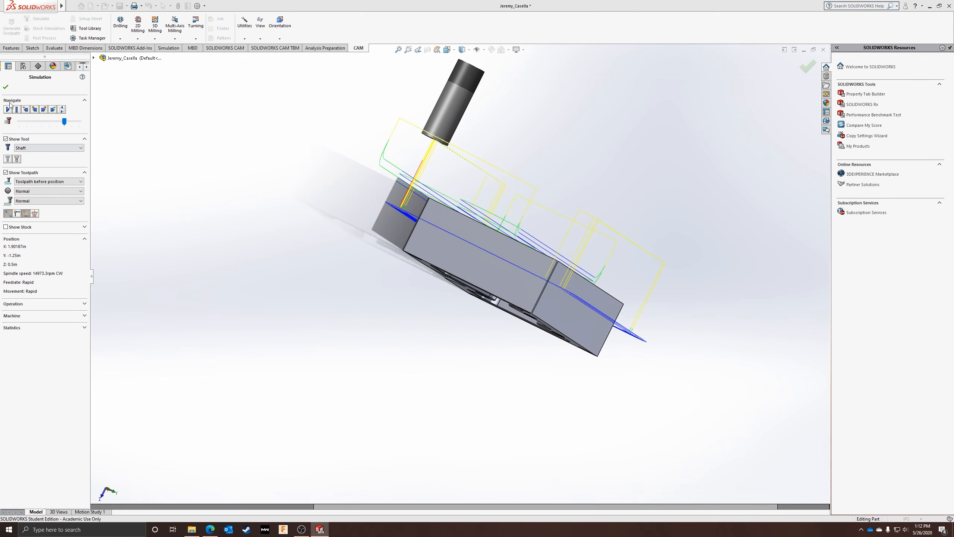
pyautogui.click(9, 108)
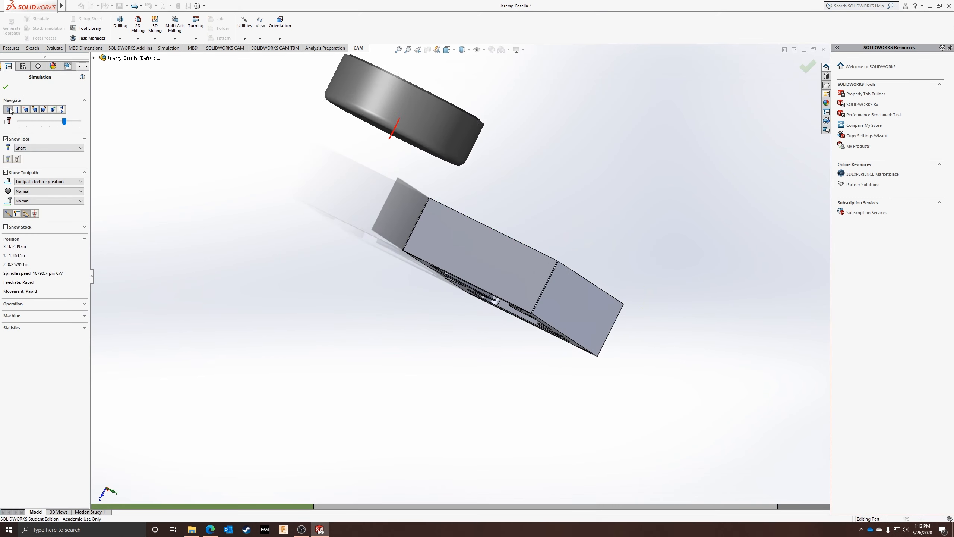
pyautogui.click(5, 226)
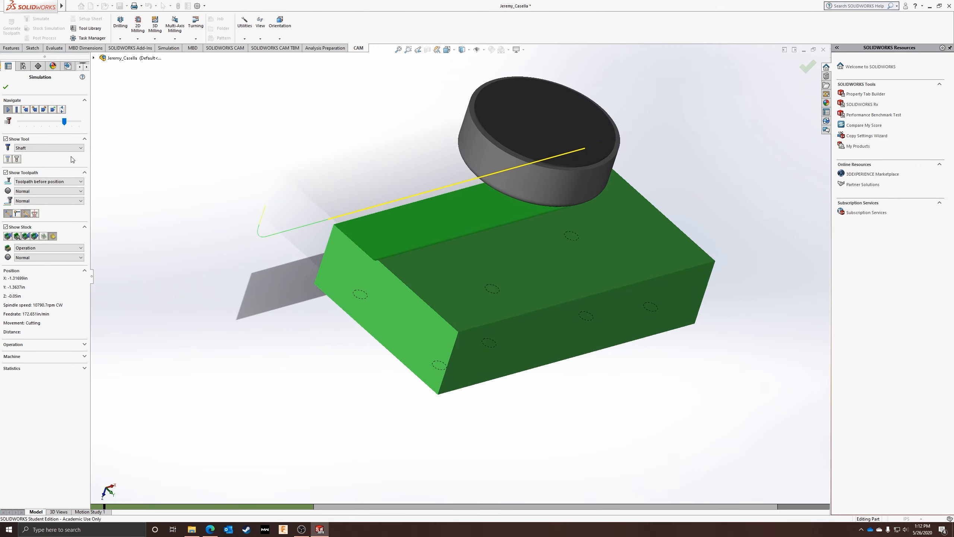
pyautogui.moveTo(64, 121); pyautogui.dragTo(75, 121)
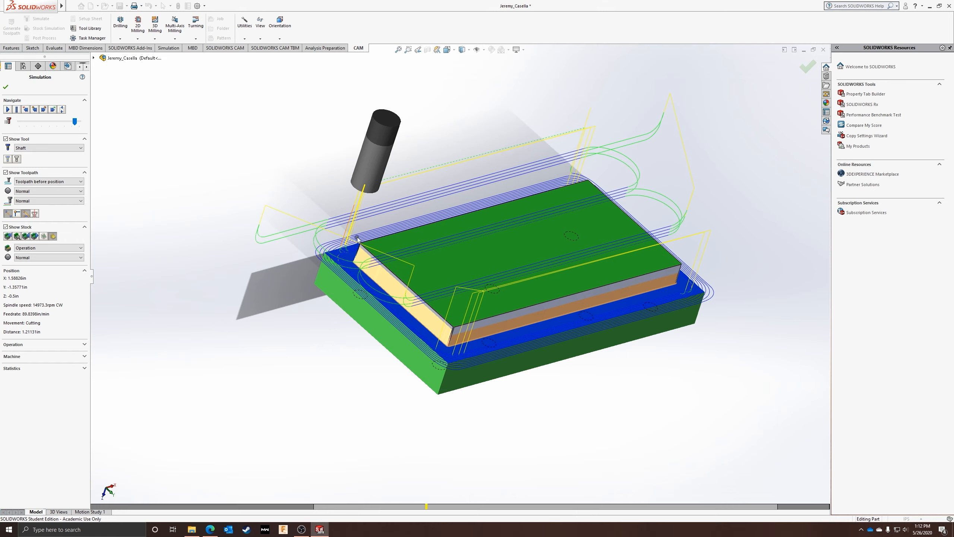
pyautogui.click(5, 87)
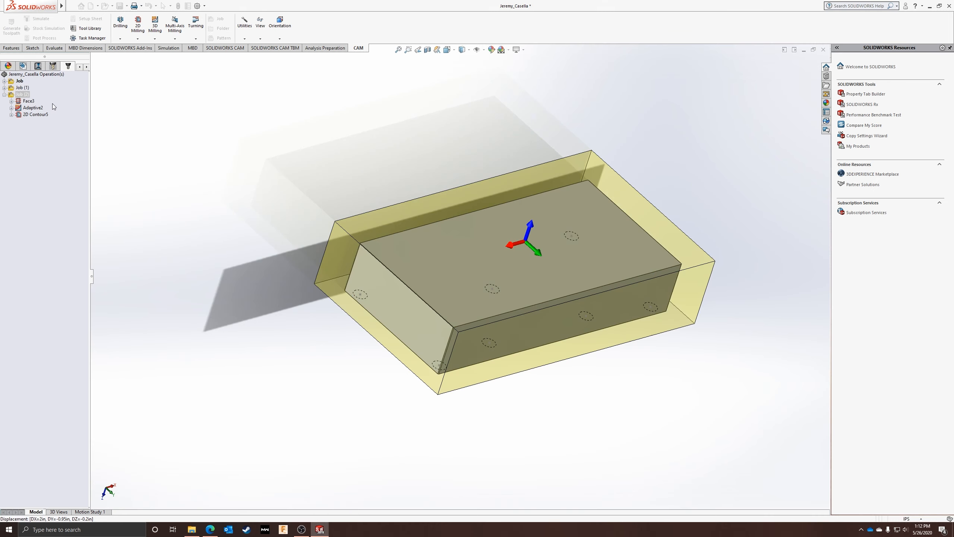
# - Expand the operations of Job, Job (1) and Job (2) for review, and briefly open and close the stock simulation
pyautogui.click(4, 87)
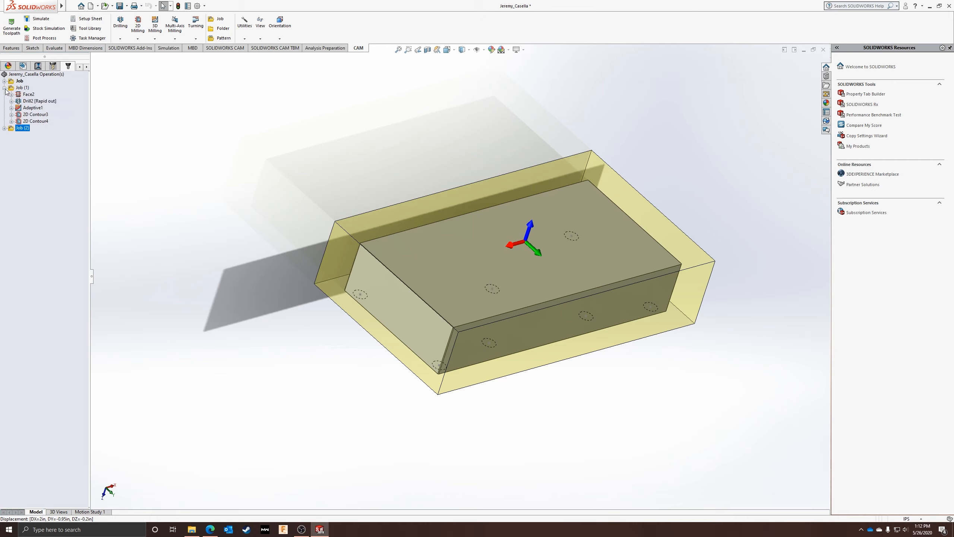
pyautogui.click(4, 81)
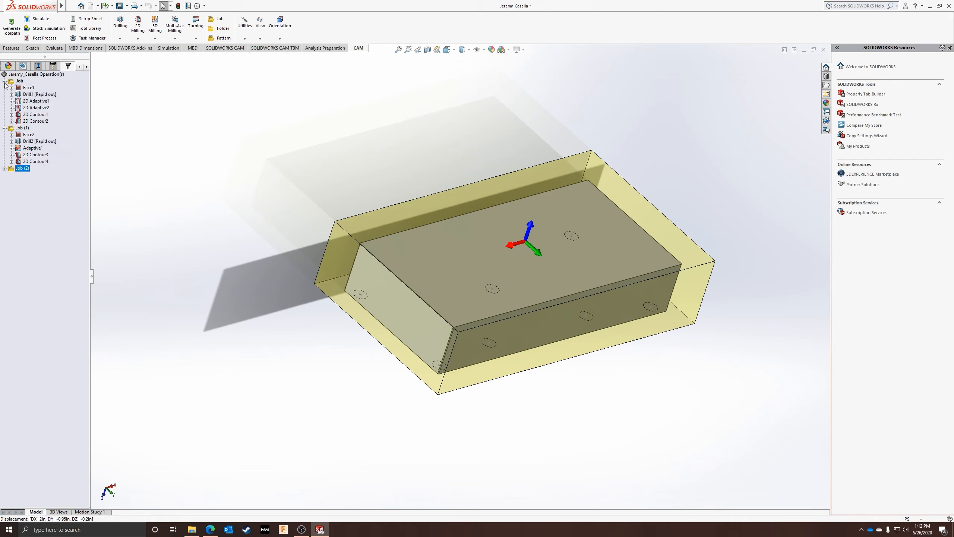
pyautogui.click(4, 168)
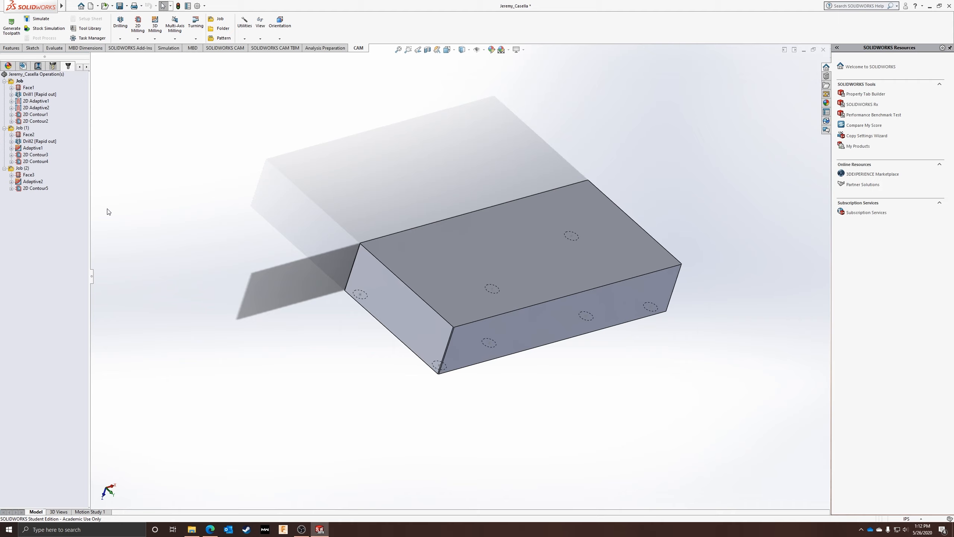
pyautogui.click(51, 31)
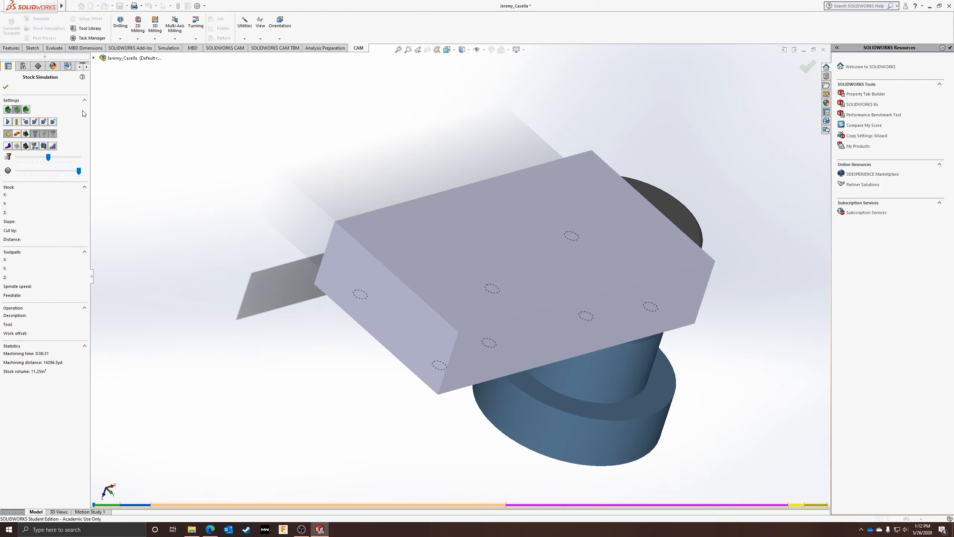
pyautogui.click(5, 87)
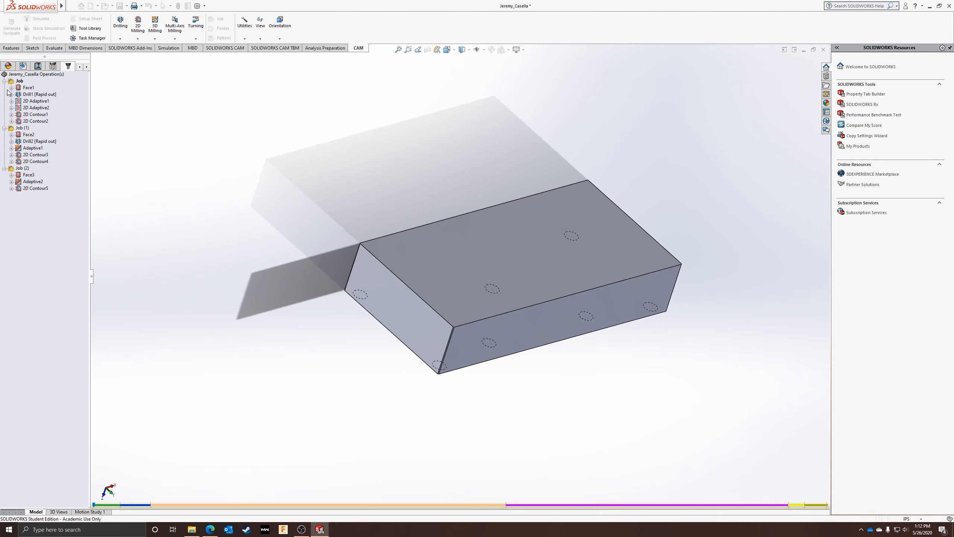